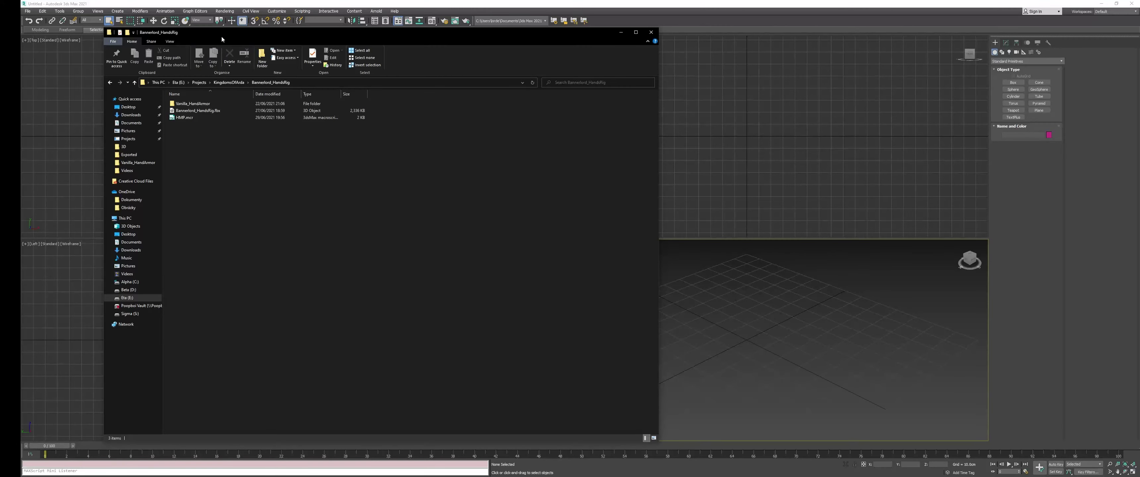
# Open the hand morphs overview text document in the Vanilla_HandArmor folder
pyautogui.moveTo(221, 35); pyautogui.dragTo(346, 54)
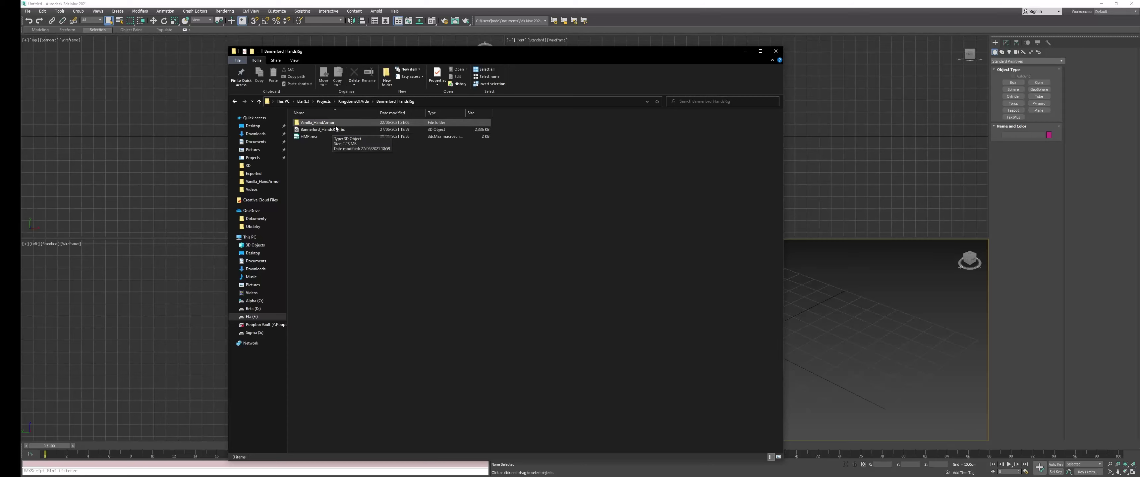
pyautogui.click(335, 125)
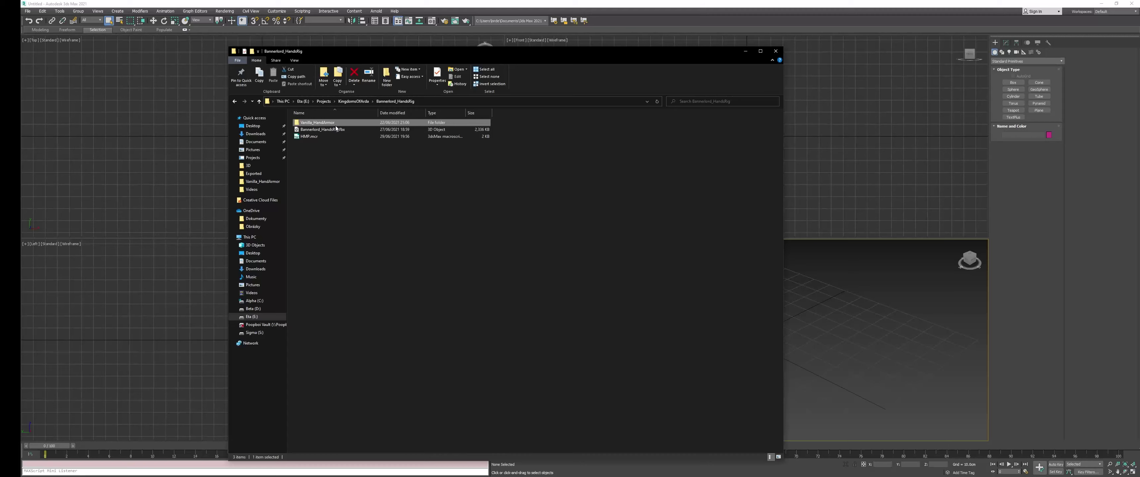
pyautogui.doubleClick(335, 125)
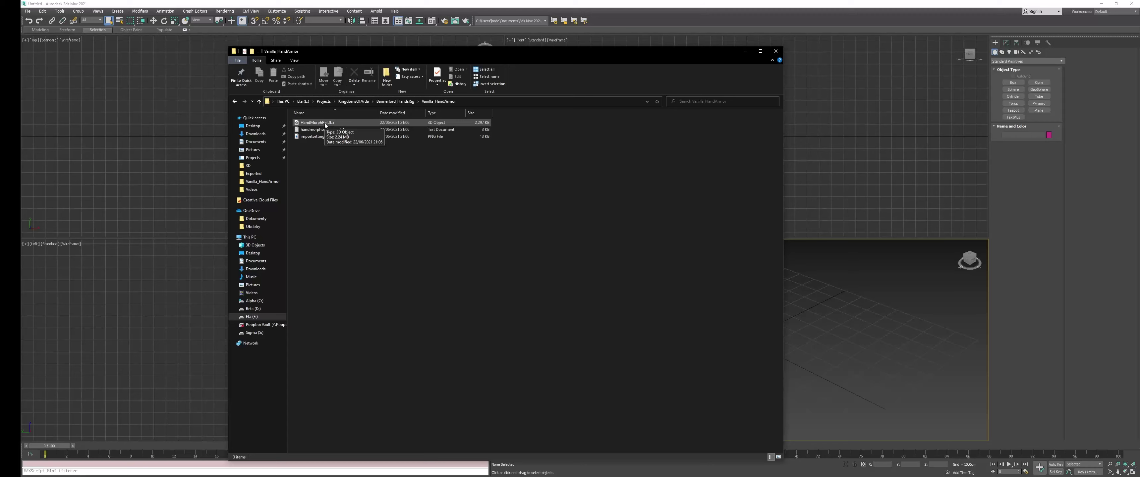
pyautogui.doubleClick(316, 129)
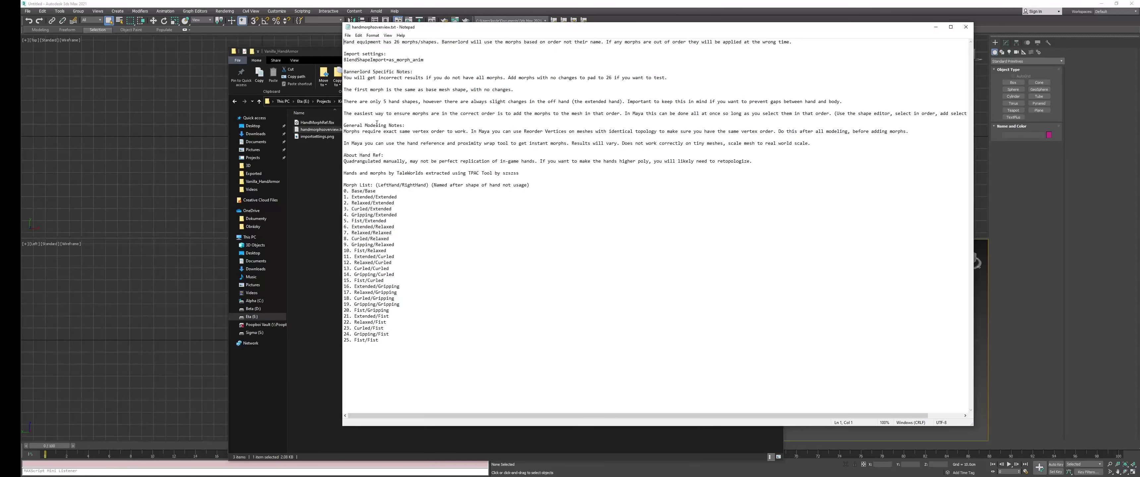
# Read the Bannerlord-specific notes and the ordered list of hand morphs, and close the document
pyautogui.click(529, 113)
pyautogui.click(521, 78)
pyautogui.click(607, 78)
pyautogui.click(966, 26)
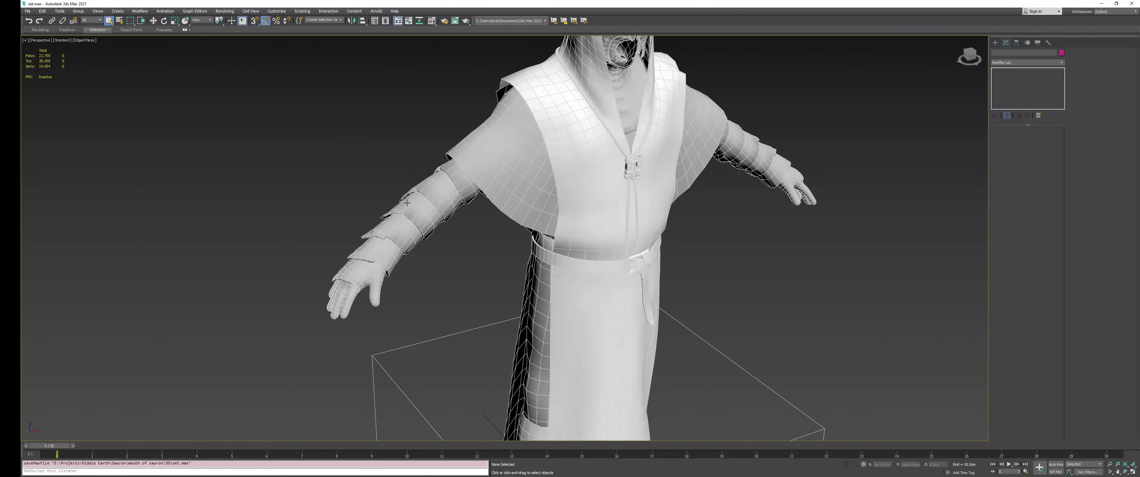
# Remove the Morpher modifier from the gloves mesh, leaving its Skin modifier in place
pyautogui.click(417, 205)
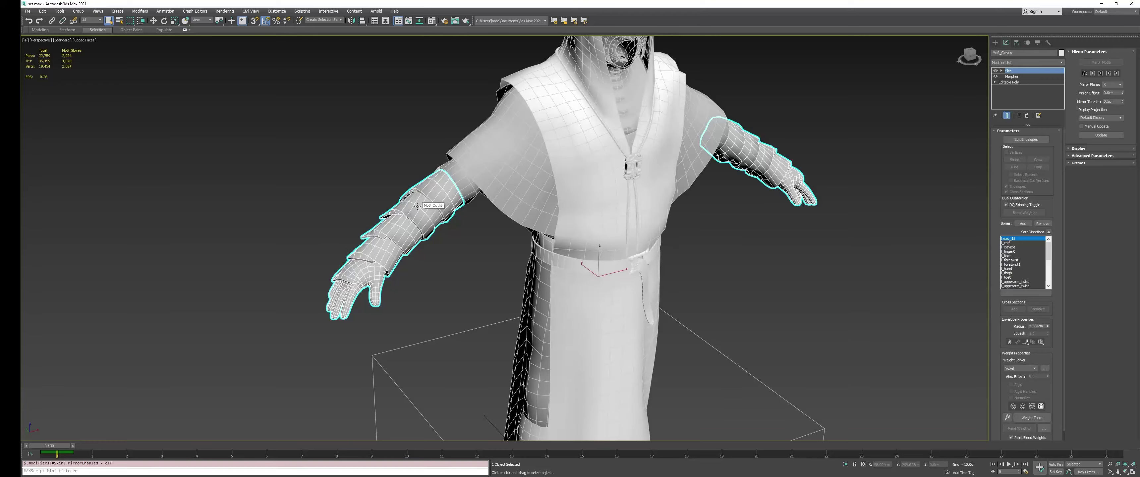
pyautogui.moveTo(735, 205); pyautogui.dragTo(729, 236, button='middle')
pyautogui.click(1012, 76)
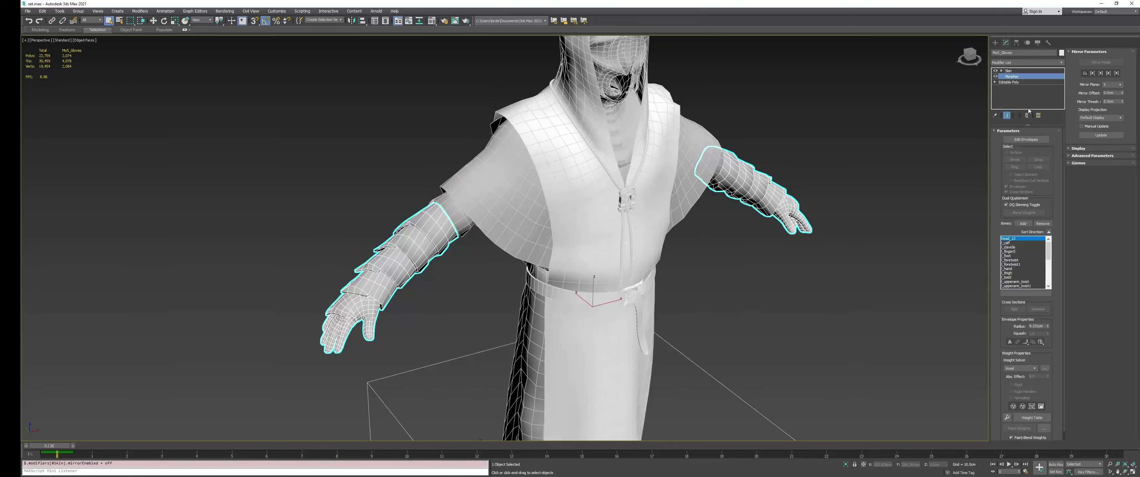
pyautogui.click(1027, 116)
# Scrub the animation to frame 7 to check how the gloves deform with the skeleton
pyautogui.moveTo(771, 158); pyautogui.dragTo(745, 161, button='middle')
pyautogui.moveTo(301, 270); pyautogui.dragTo(291, 275, button='middle')
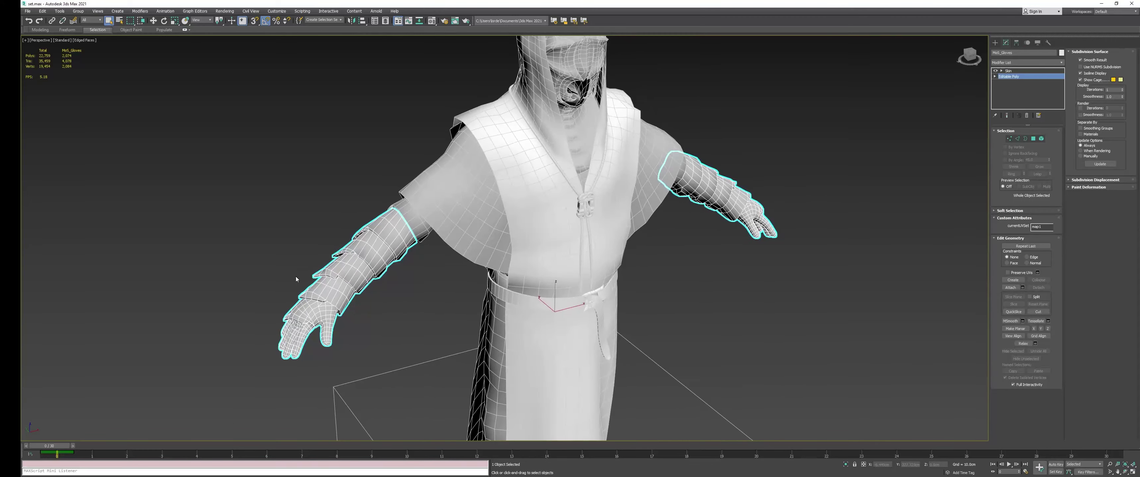
pyautogui.moveTo(454, 265); pyautogui.dragTo(339, 327, button='middle')
pyautogui.moveTo(57, 442); pyautogui.dragTo(293, 272)
# Hide the outfit mesh and scrub the animation to frame 5 with the gloves selected
pyautogui.click(350, 283)
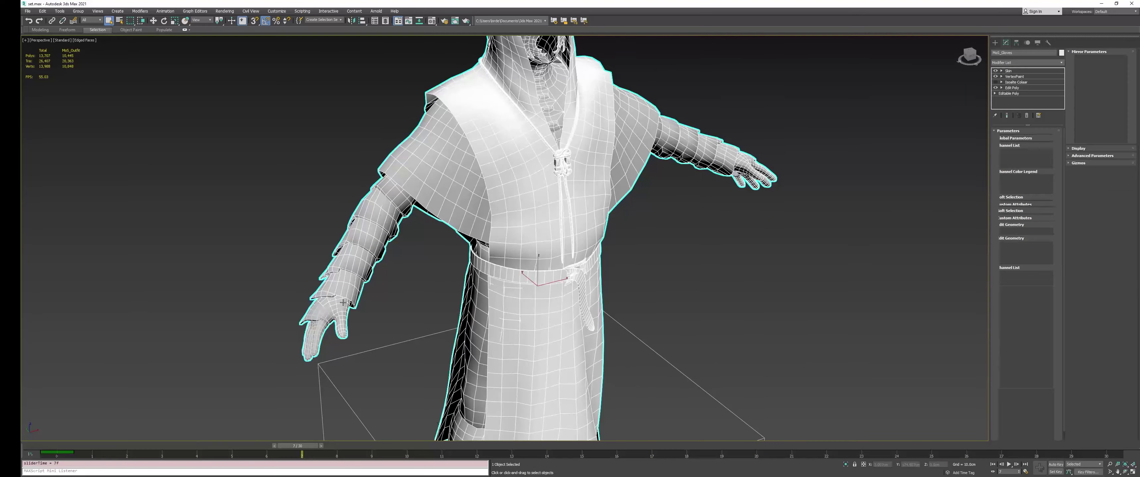
pyautogui.rightClick(341, 300)
pyautogui.click(367, 279)
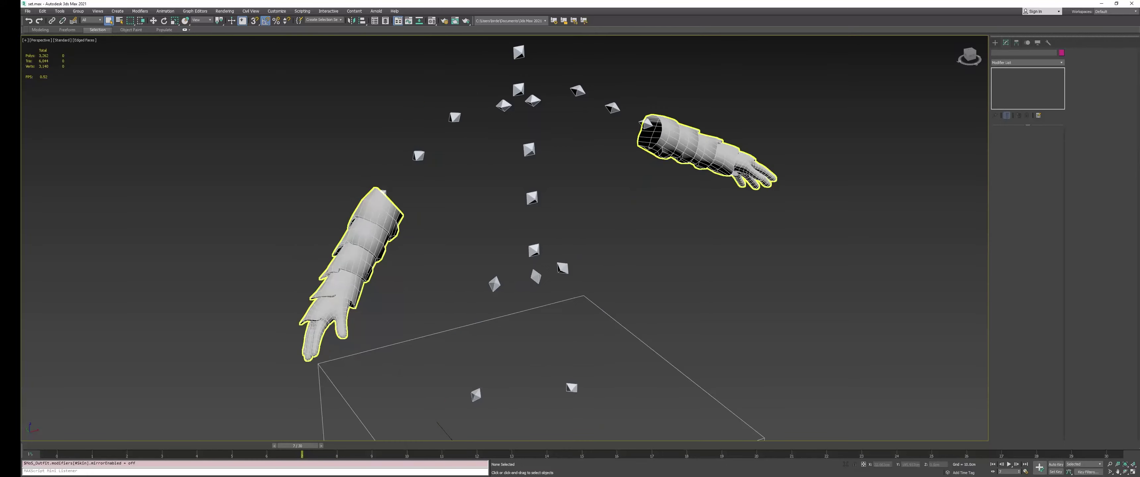
pyautogui.click(368, 283)
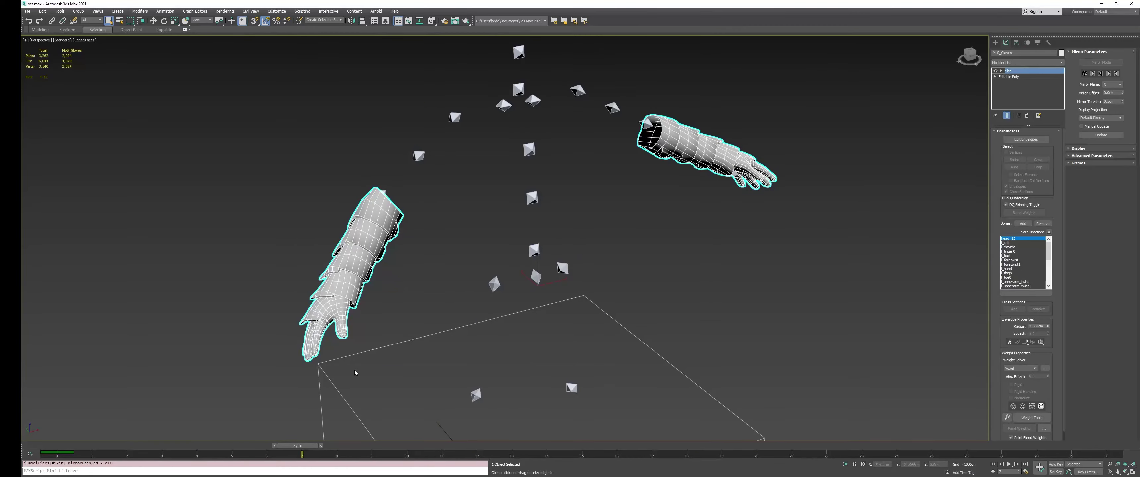
pyautogui.moveTo(302, 445); pyautogui.dragTo(231, 446)
# Switch the viewport to wireframe and inspect the upper-arm twist, hand and finger bones of the character's right arm
pyautogui.click(419, 154)
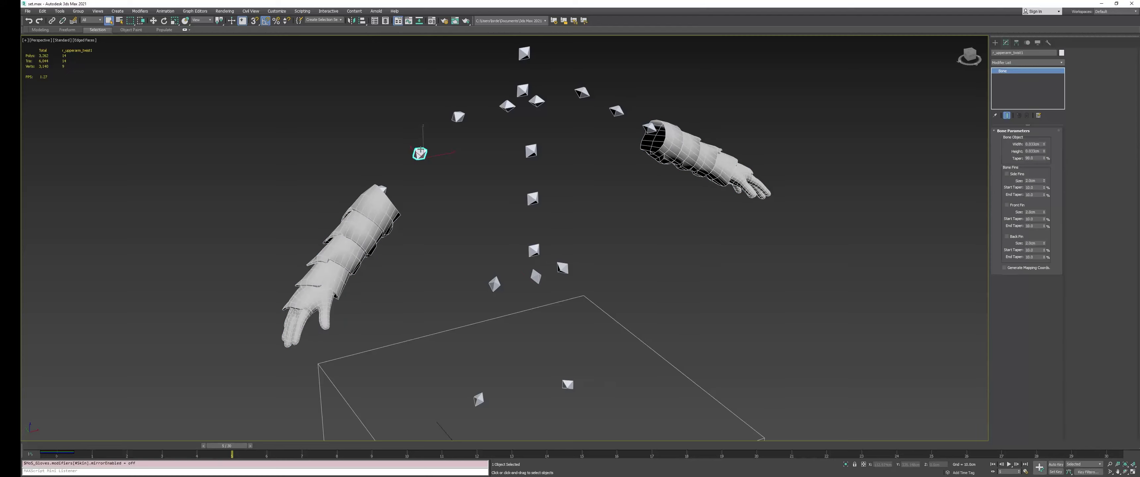
pyautogui.press('F3')
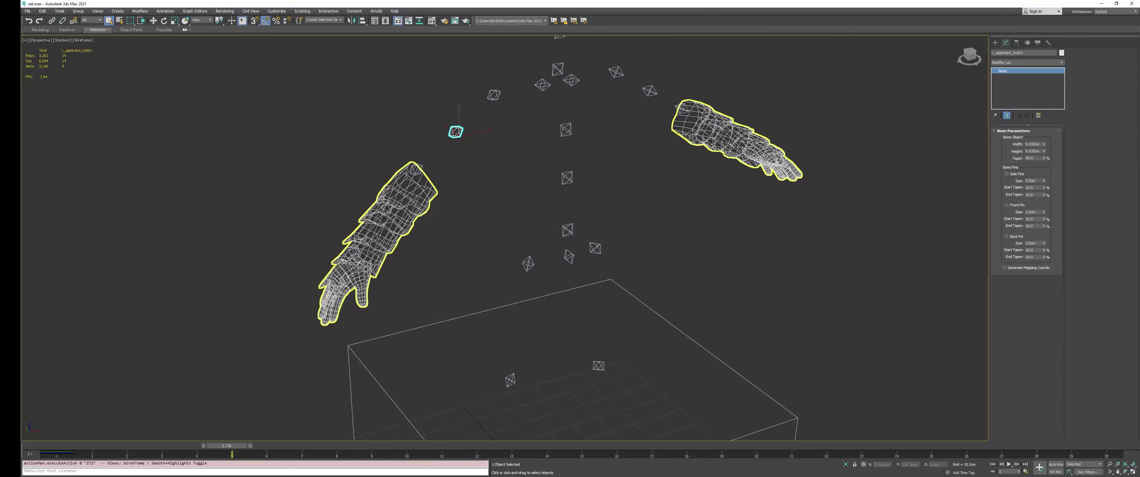
pyautogui.scroll(5, 315, 282)
pyautogui.click(325, 257)
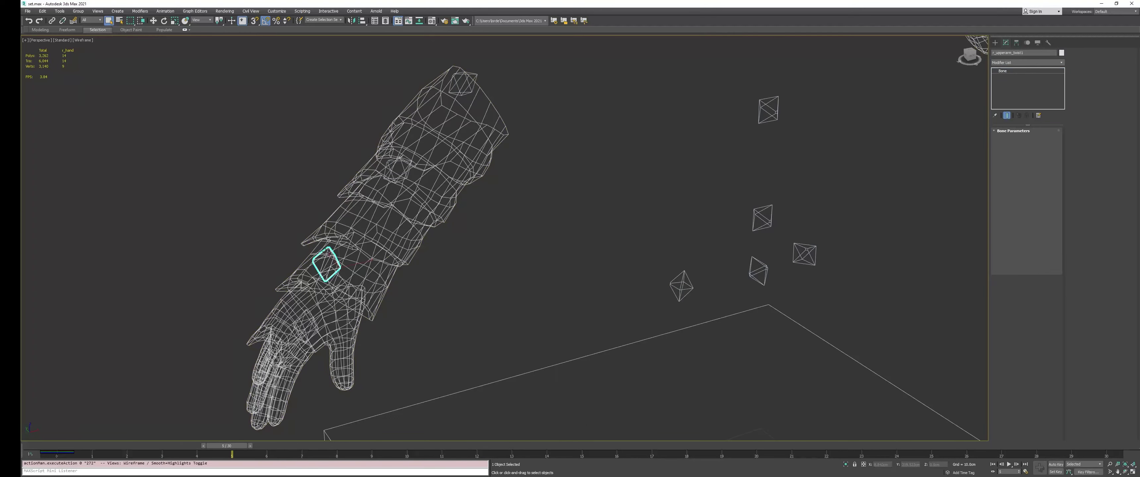
pyautogui.scroll(5, 349, 287)
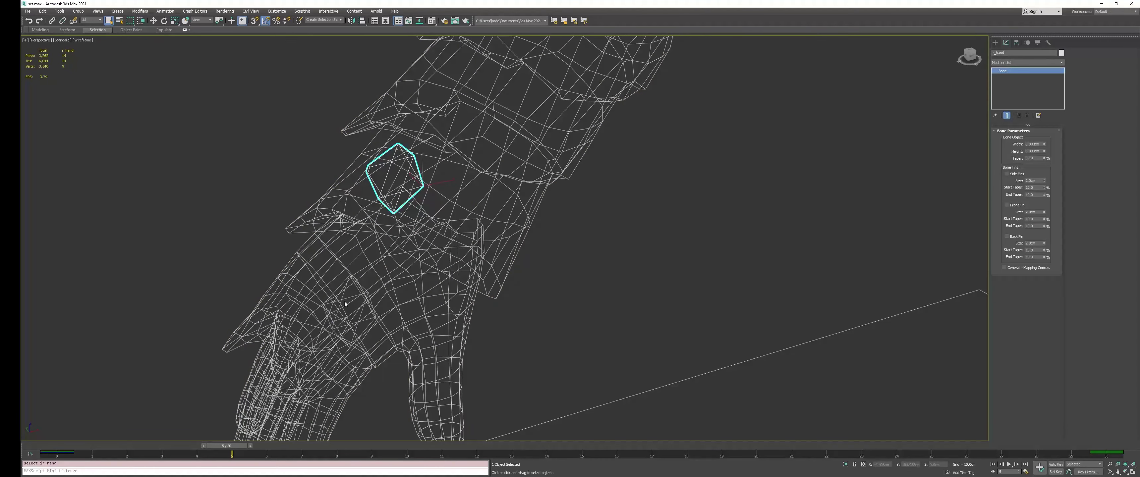
pyautogui.click(344, 296)
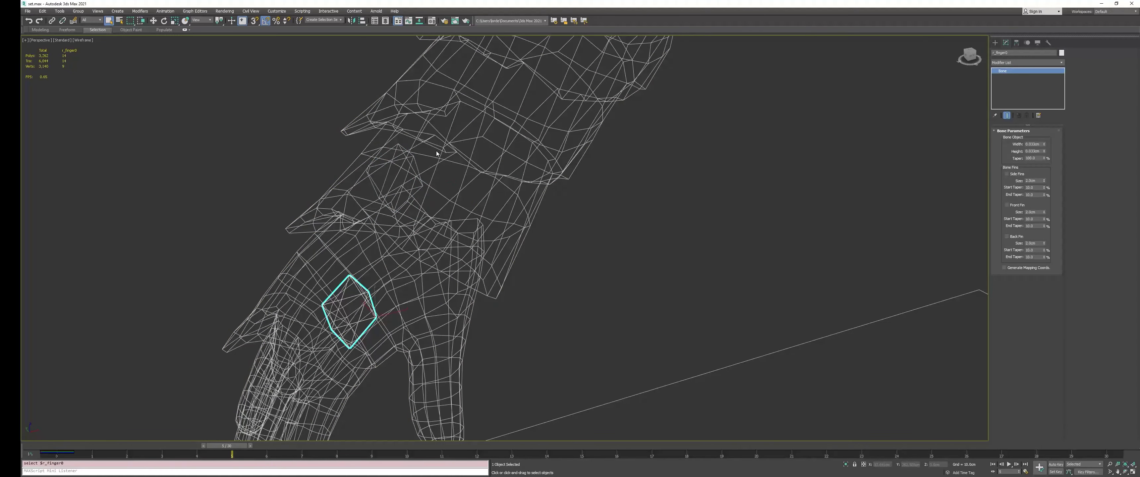
pyautogui.click(392, 179)
pyautogui.scroll(2, 412, 188)
pyautogui.scroll(-2, 412, 188)
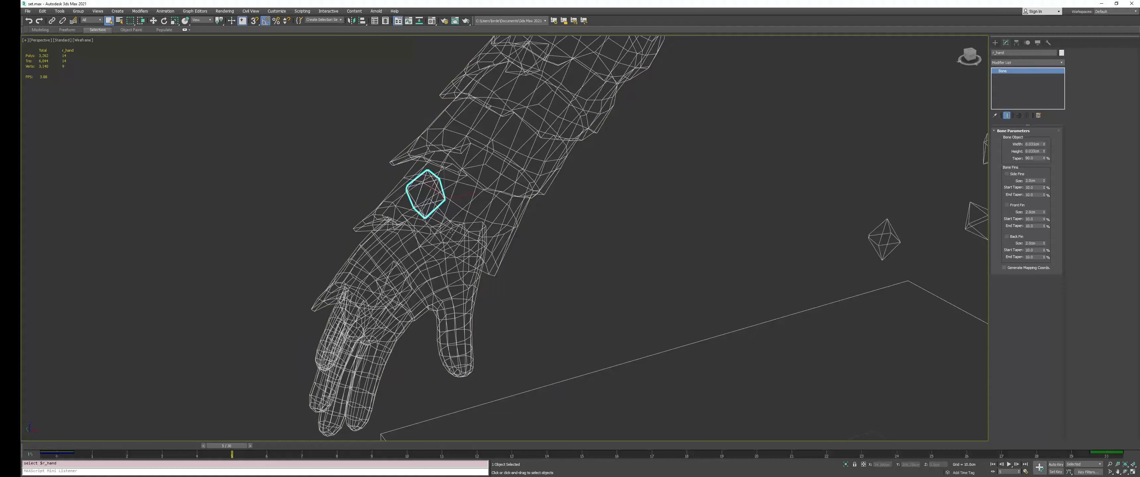
# Return the viewport to shaded display and rewind the animation to frame 0
pyautogui.press('F3')
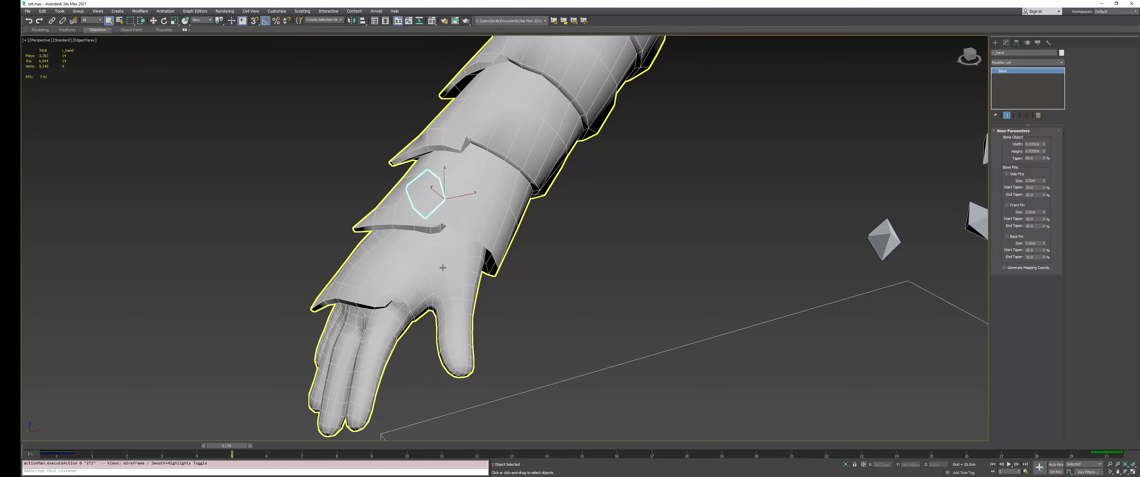
pyautogui.moveTo(217, 445); pyautogui.dragTo(38, 438)
pyautogui.scroll(-4, 593, 232)
pyautogui.moveTo(597, 229); pyautogui.dragTo(441, 251, button='middle')
pyautogui.scroll(3, 494, 239)
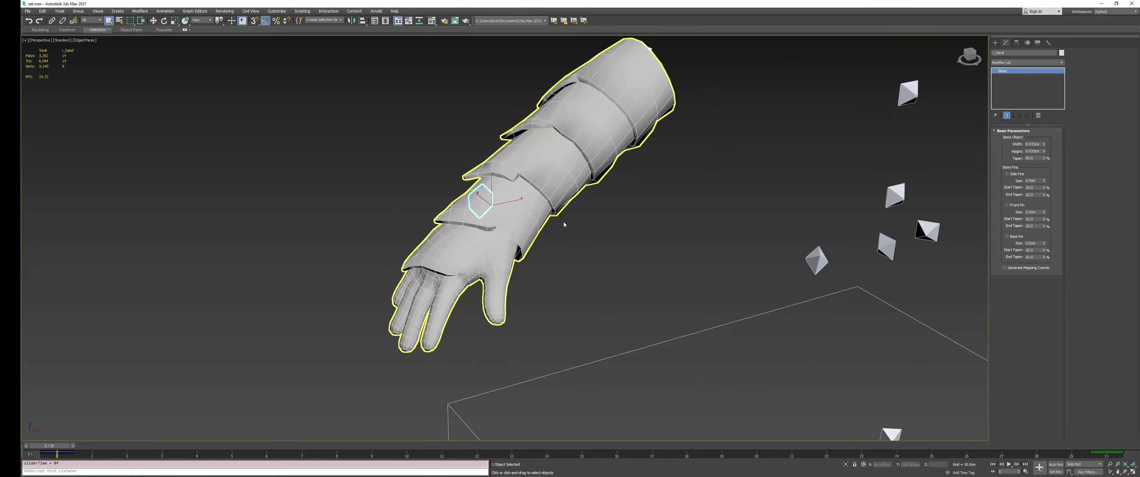
# Examine both gloves and the gloves mesh's Skin modifier in the starting pose, and clear the selection
pyautogui.moveTo(564, 224); pyautogui.dragTo(468, 233, button='middle')
pyautogui.moveTo(455, 294); pyautogui.dragTo(382, 294, button='middle')
pyautogui.scroll(-3, 379, 295)
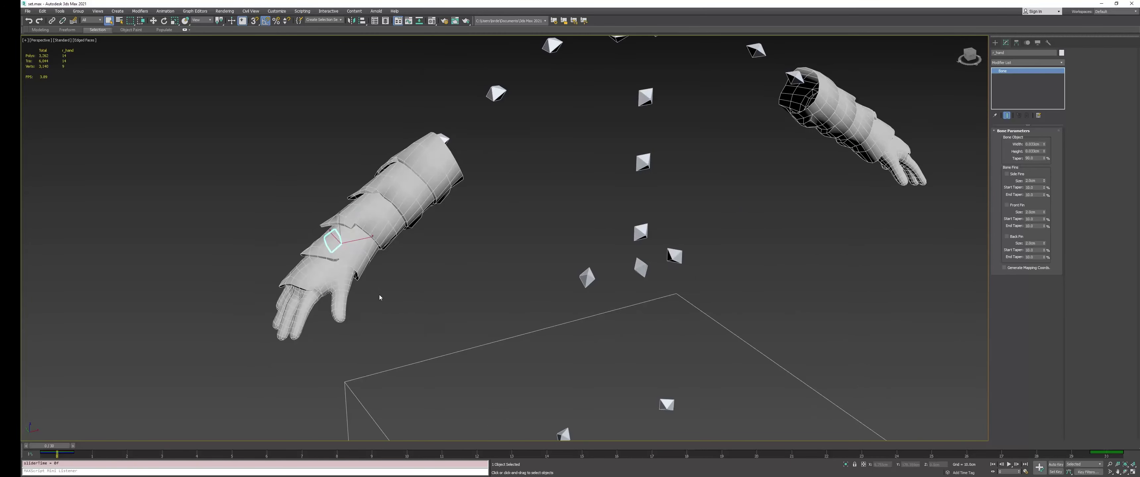
pyautogui.scroll(-3, 379, 295)
pyautogui.moveTo(418, 261)
pyautogui.mouseDown(button='middle')
pyautogui.moveTo(424, 275)
pyautogui.moveTo(431, 256)
pyautogui.mouseUp(button='middle')
pyautogui.scroll(3, 413, 243)
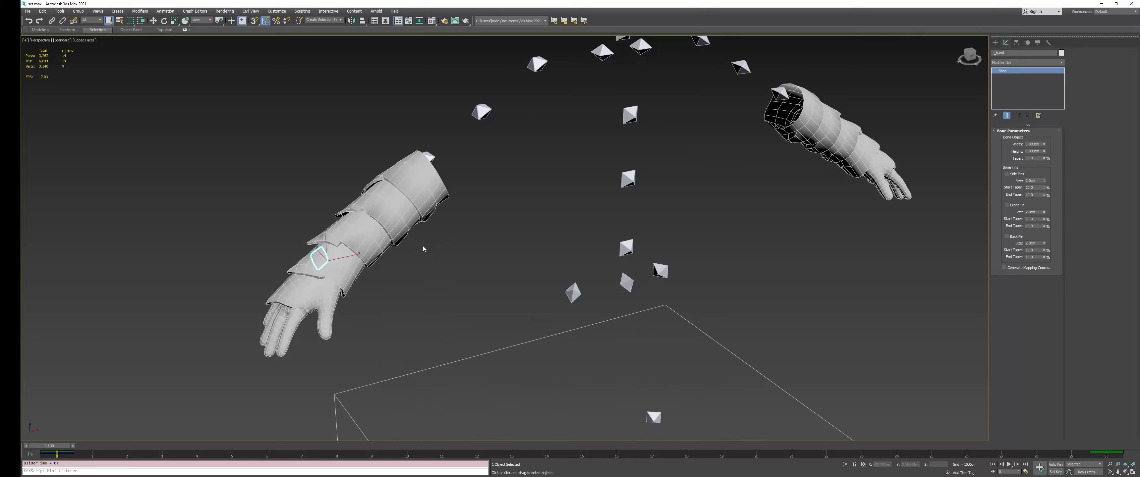
pyautogui.click(398, 231)
pyautogui.scroll(-3, 458, 184)
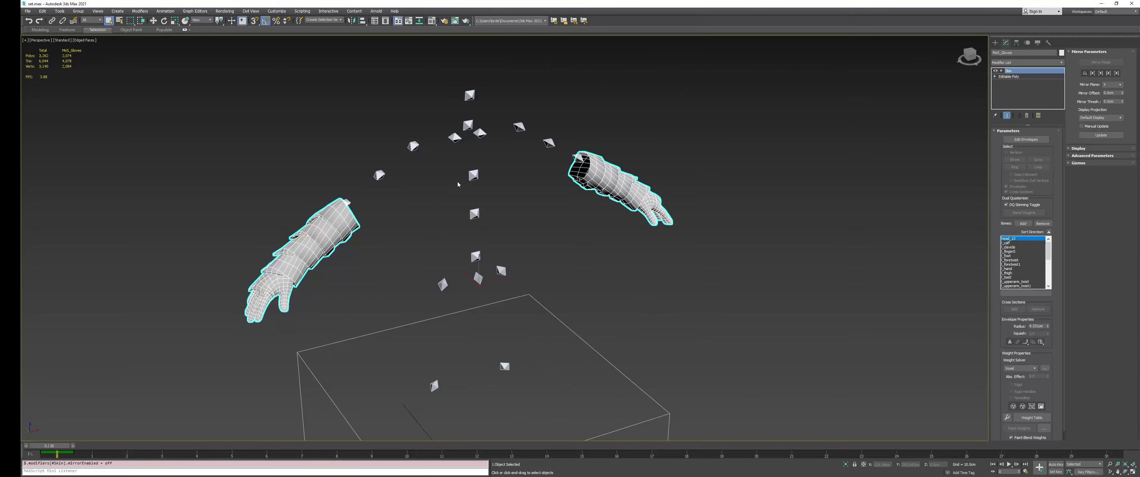
pyautogui.moveTo(480, 159); pyautogui.dragTo(614, 135, button='middle')
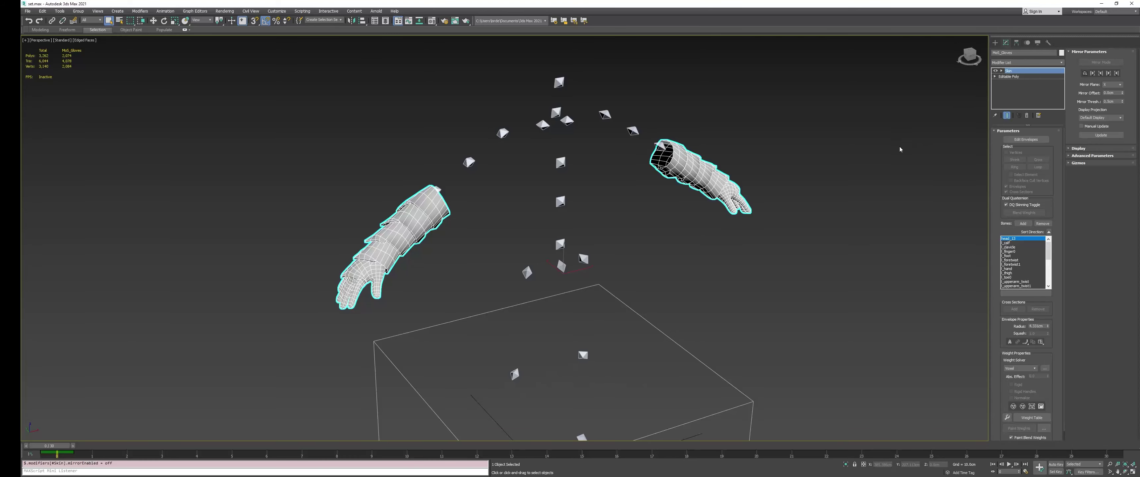
pyautogui.click(860, 184)
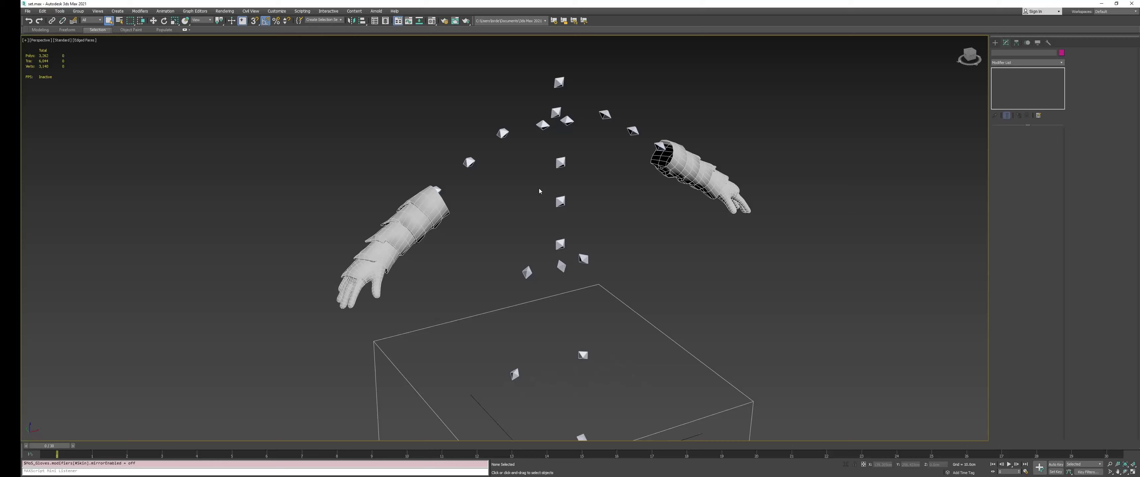
# Start a new empty scene without saving the changes to the current one
pyautogui.click(28, 11)
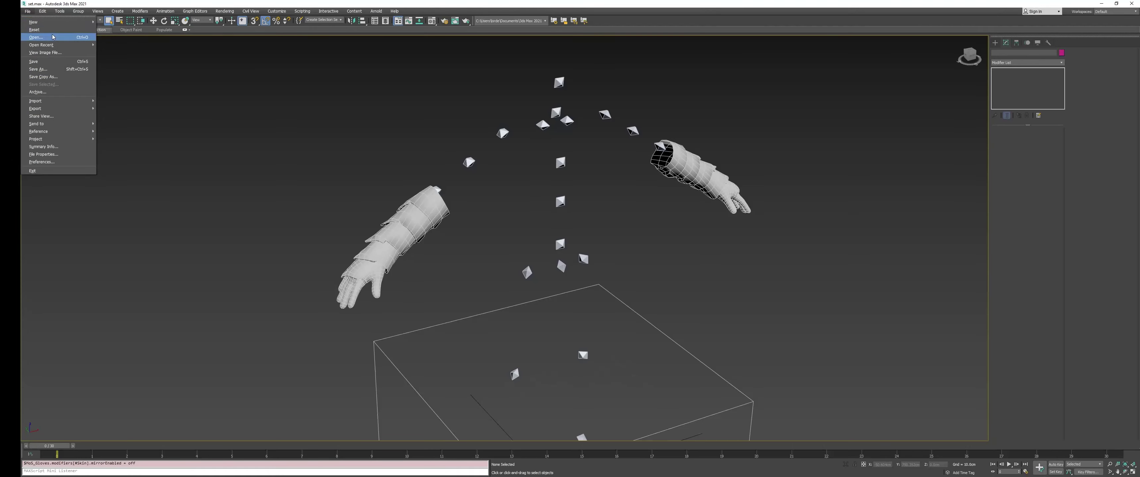
pyautogui.click(117, 21)
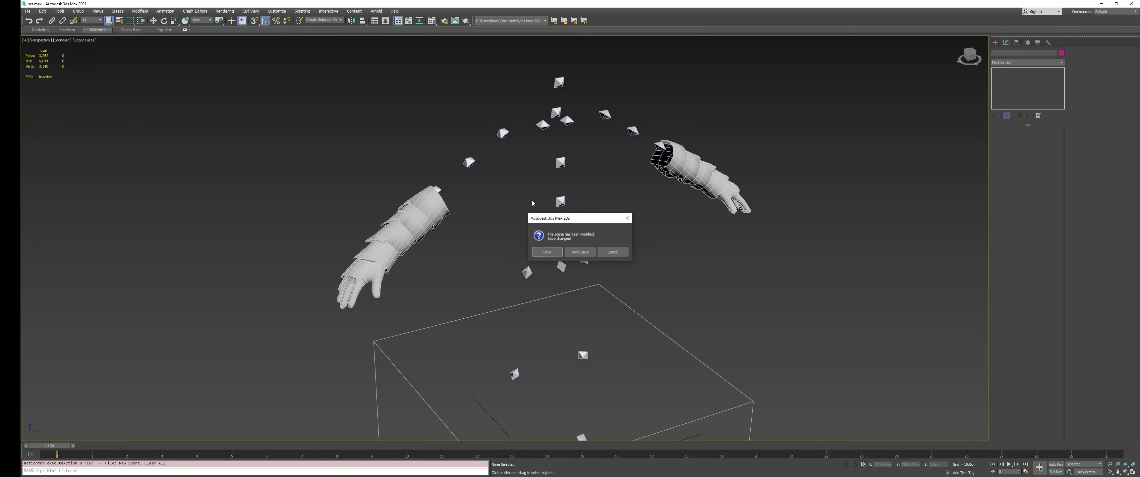
pyautogui.click(588, 255)
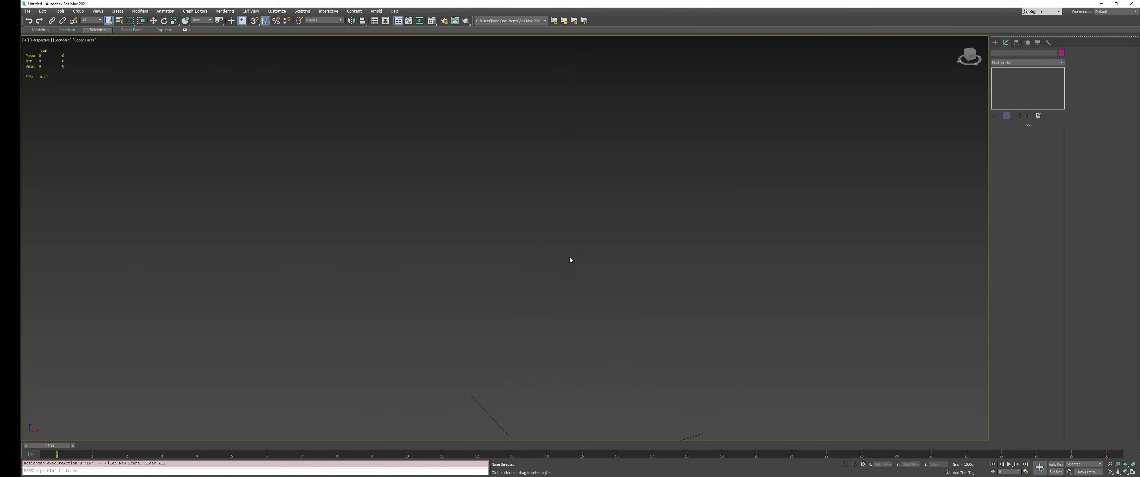
# Import Bannerlord_HandsRig.fbx from the Bannerlord_HandsRig folder, keeping the Skins and Morphs deformations enabled
pyautogui.click(31, 11)
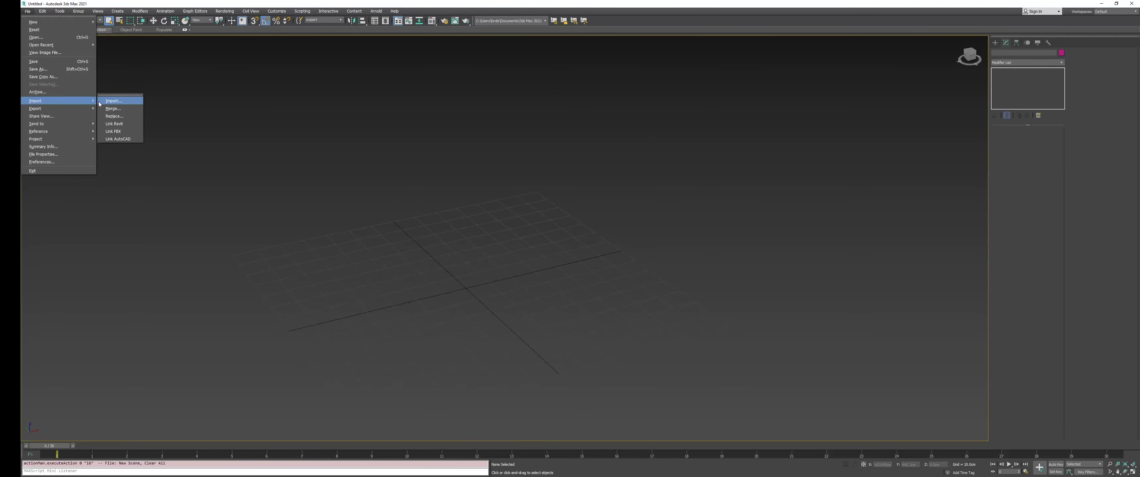
pyautogui.click(107, 101)
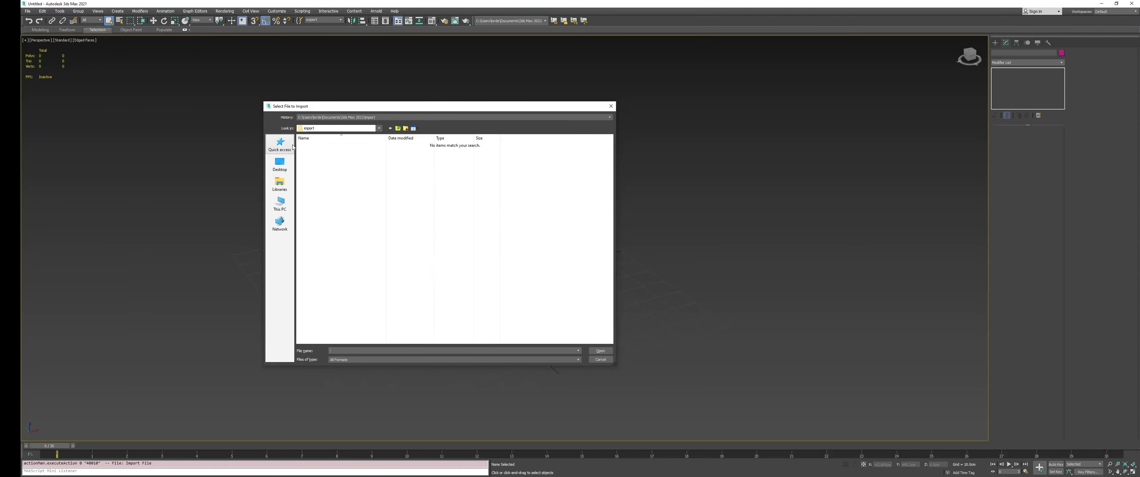
pyautogui.click(336, 117)
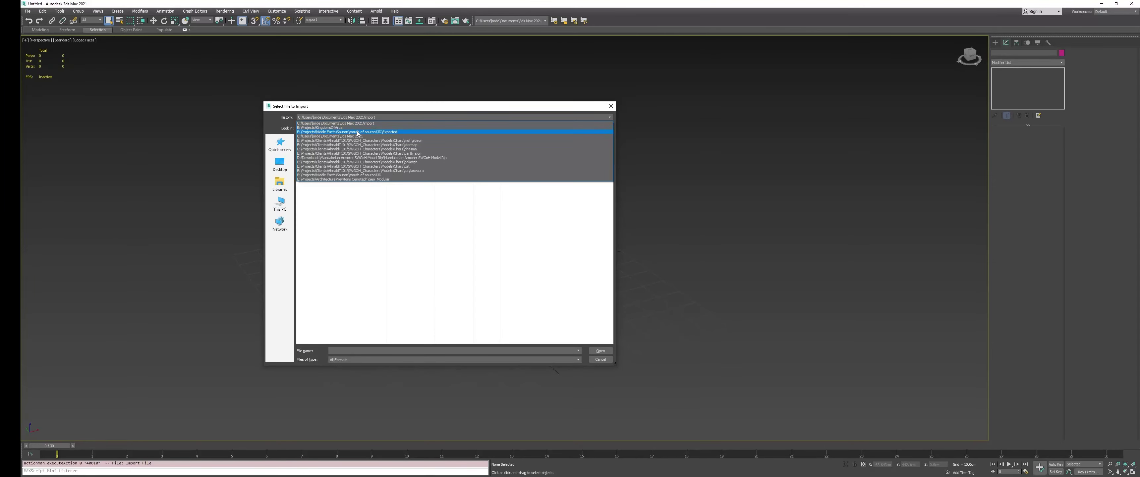
pyautogui.click(354, 128)
pyautogui.doubleClick(329, 146)
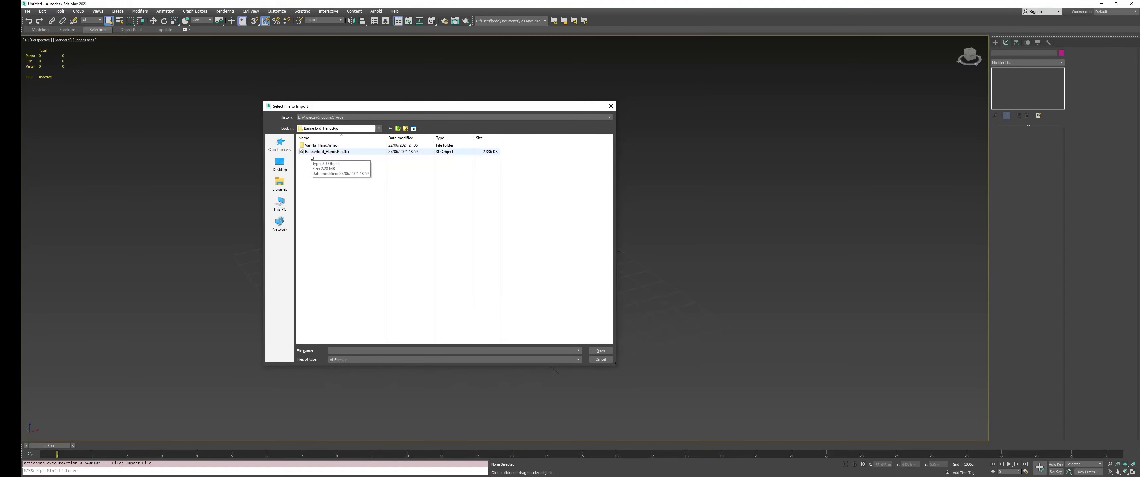
pyautogui.doubleClick(361, 152)
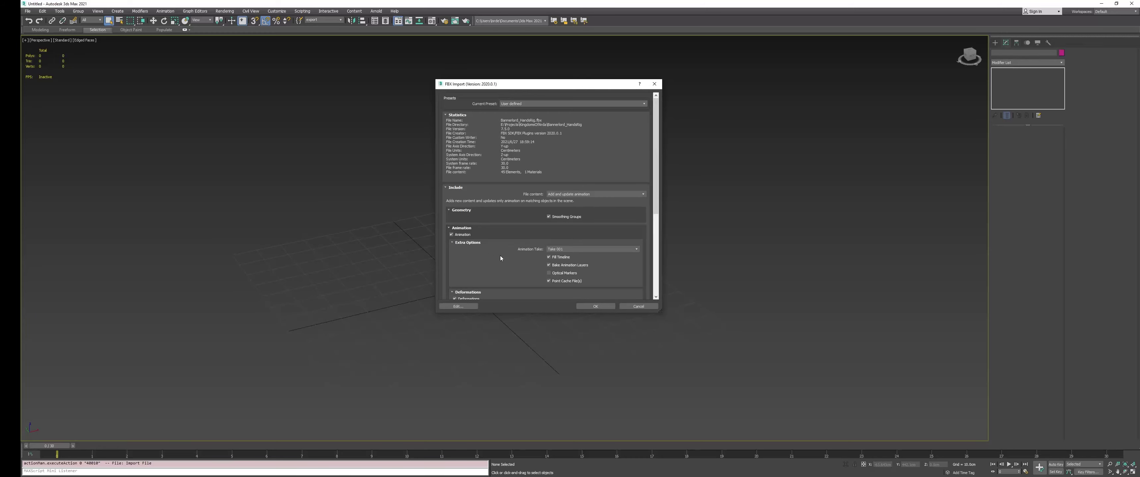
pyautogui.scroll(-2, 500, 256)
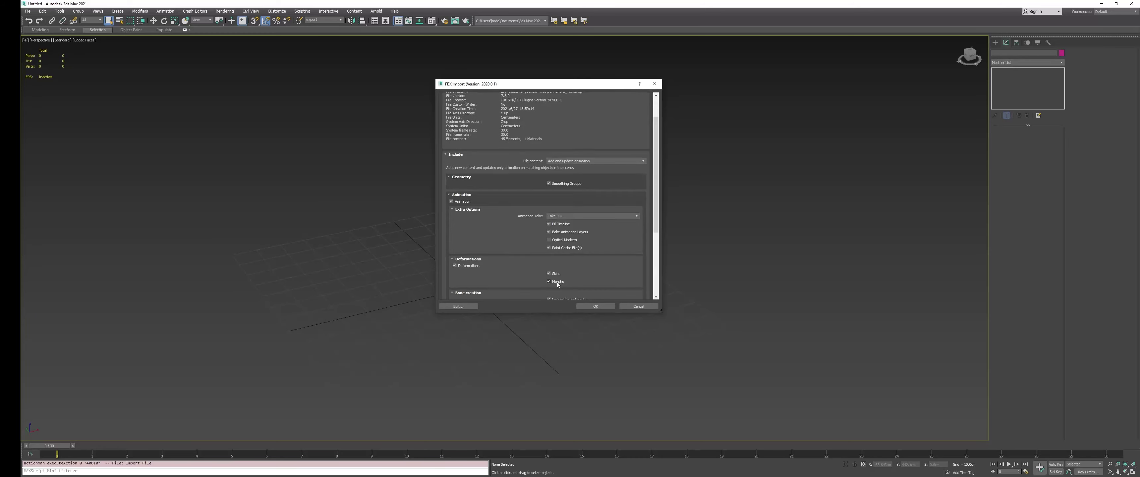
pyautogui.click(591, 306)
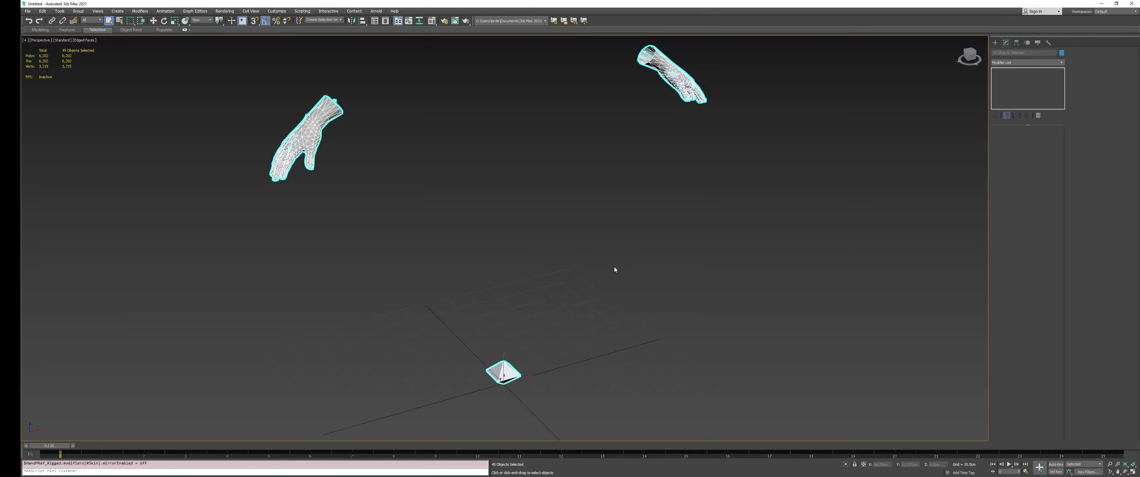
pyautogui.moveTo(573, 277); pyautogui.dragTo(609, 293, button='middle')
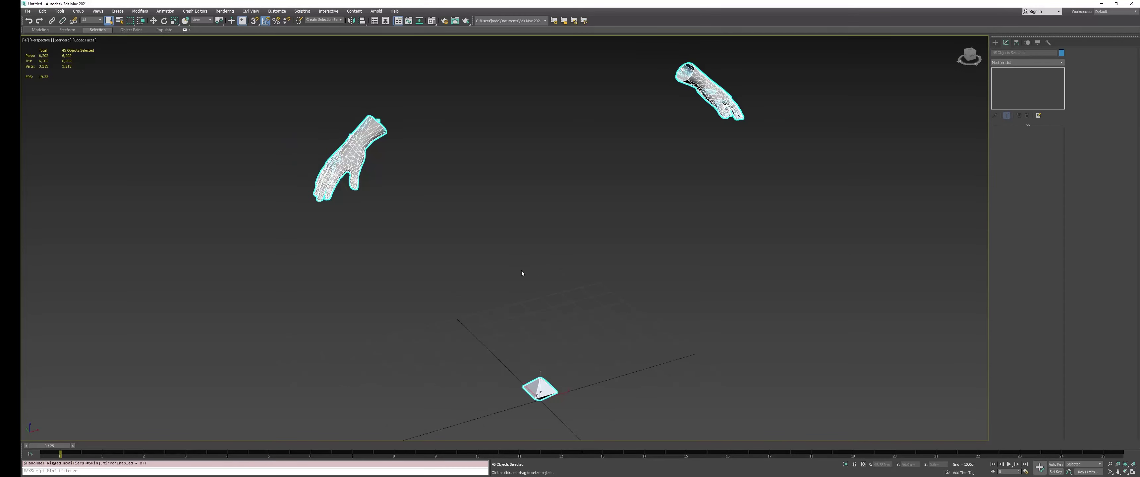
# Clear the selection, open the layer explorer, and hide all the numbered HandM Shape morph target meshes
pyautogui.click(521, 271)
pyautogui.moveTo(486, 231); pyautogui.dragTo(526, 262, button='middle')
pyautogui.scroll(5, 421, 187)
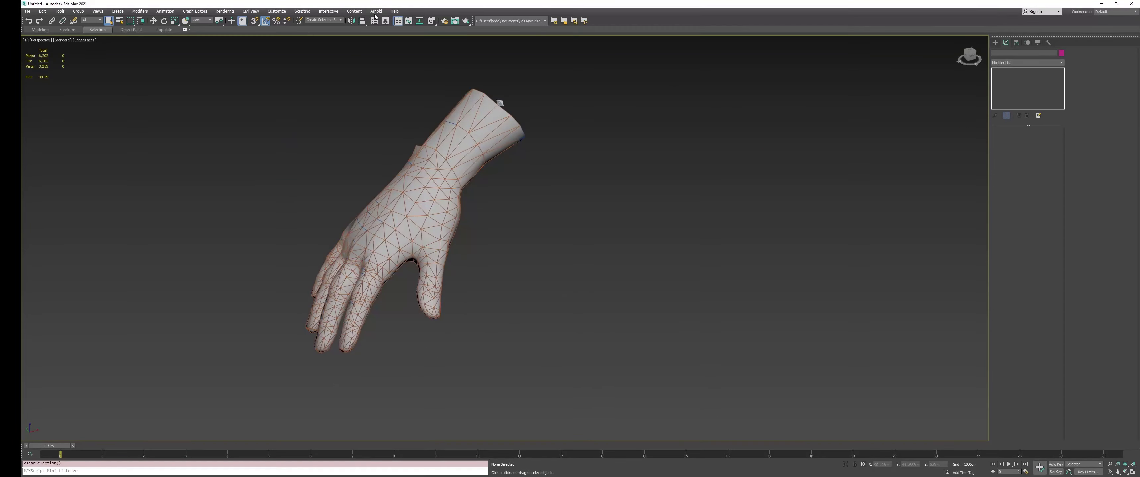
pyautogui.click(386, 21)
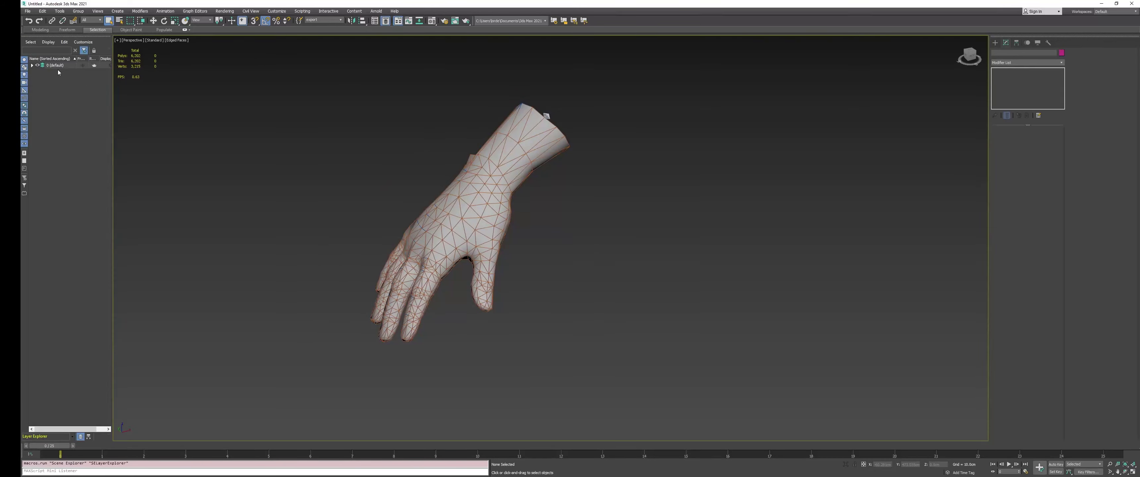
pyautogui.click(81, 221)
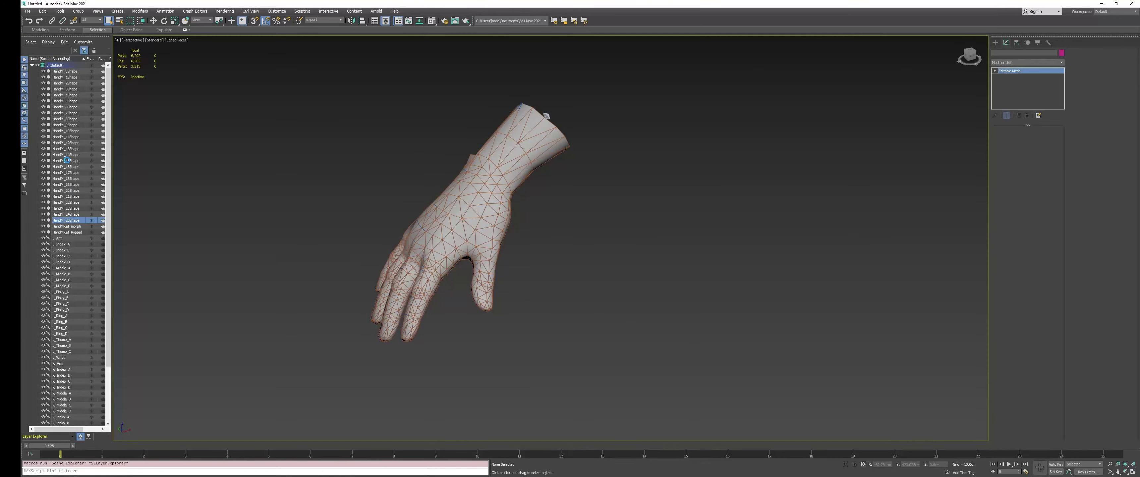
pyautogui.keyDown('shift'); pyautogui.click(64, 71); pyautogui.keyUp('shift')
pyautogui.moveTo(458, 129); pyautogui.dragTo(529, 119, button='middle')
pyautogui.click(43, 71)
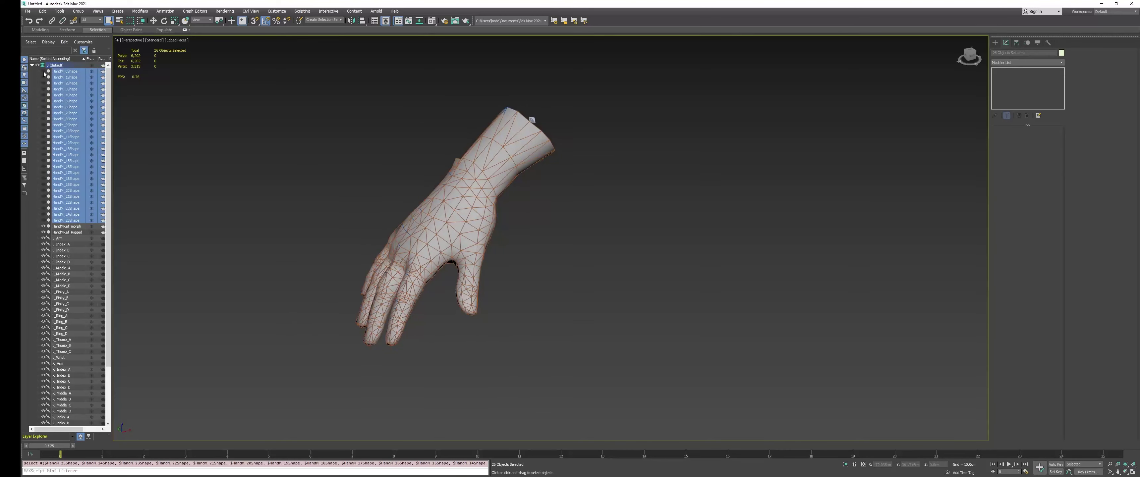
# Isolate HandMRef_morph, scrub its morph animation through the early frames, and return to frame 0 with isolation off
pyautogui.click(66, 226)
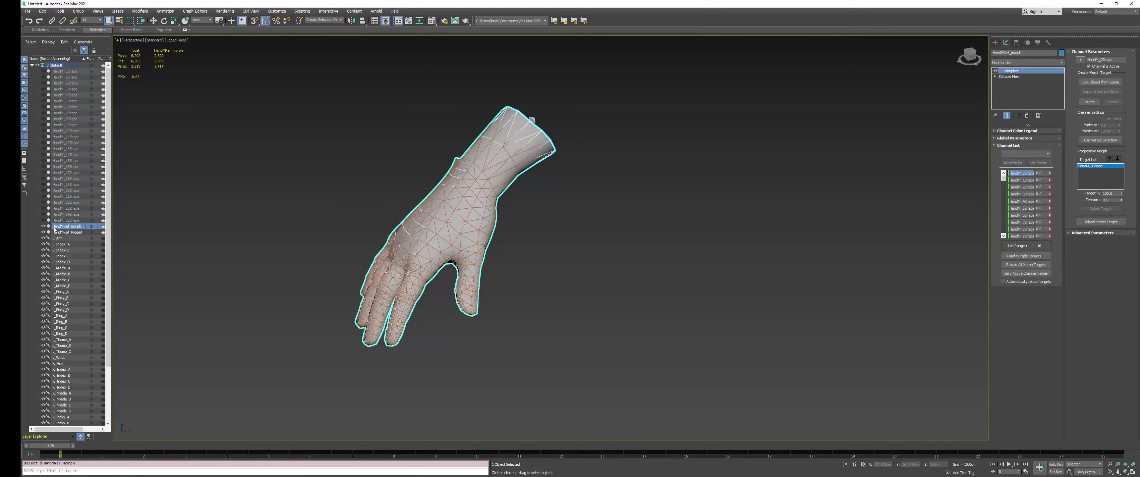
pyautogui.moveTo(260, 207); pyautogui.dragTo(540, 239, button='middle')
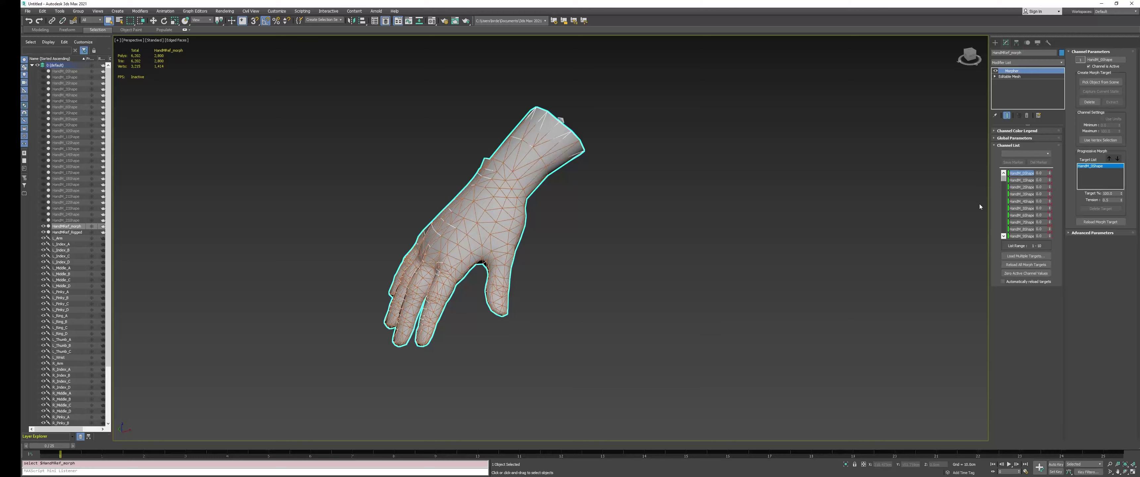
pyautogui.moveTo(61, 450); pyautogui.dragTo(85, 446)
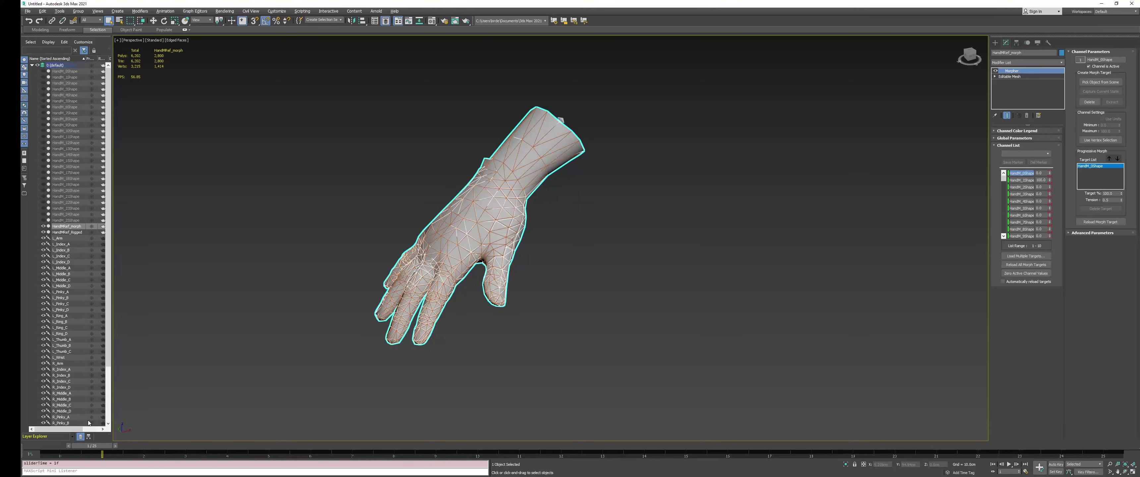
pyautogui.hotkey('alt', 'q')
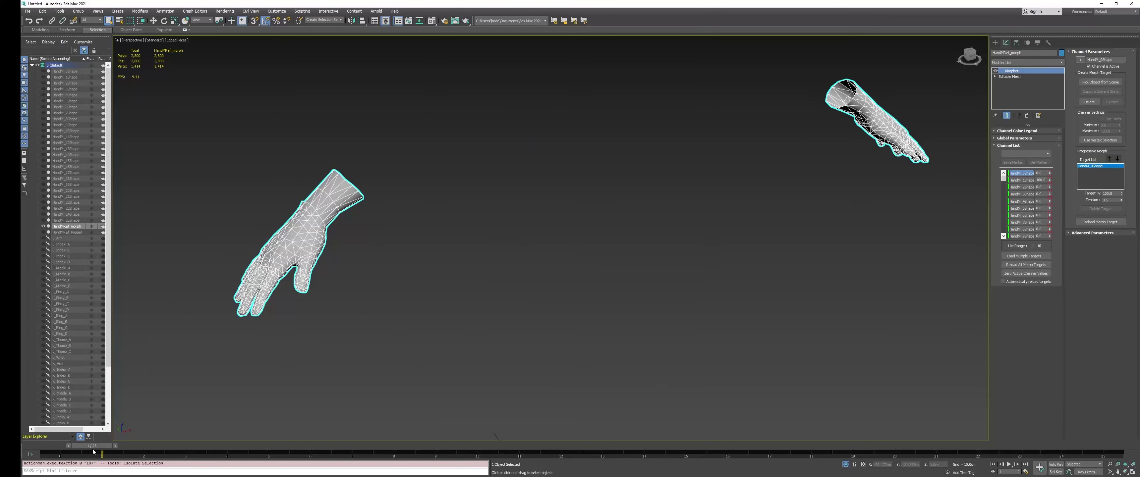
pyautogui.moveTo(94, 447); pyautogui.dragTo(217, 445)
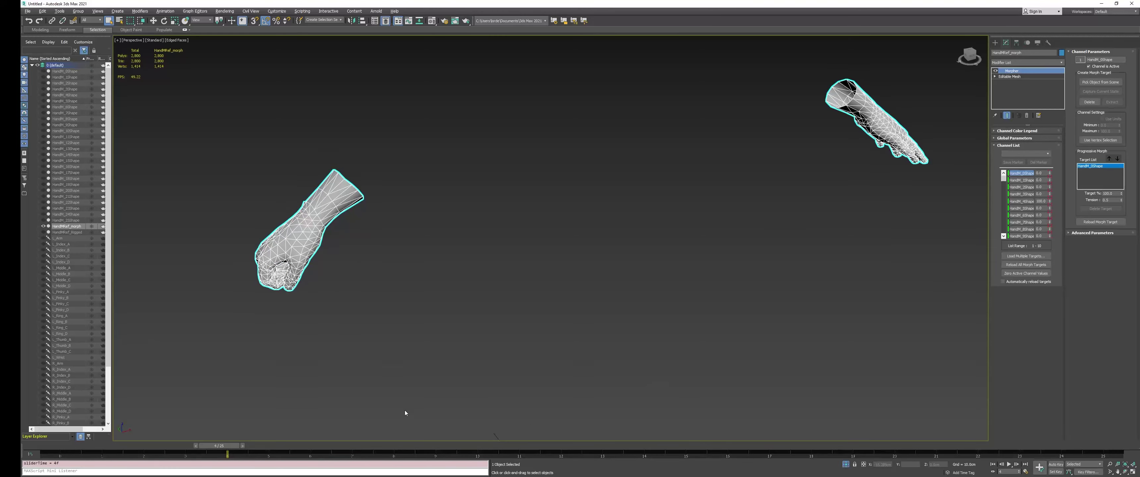
pyautogui.moveTo(225, 446); pyautogui.dragTo(349, 446)
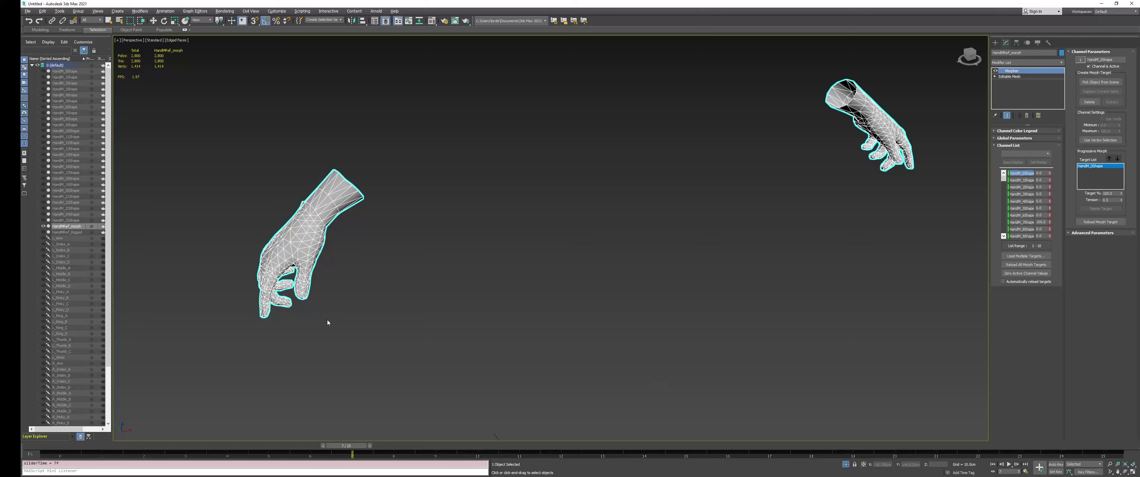
pyautogui.moveTo(293, 305); pyautogui.dragTo(376, 353, button='middle')
pyautogui.scroll(3, 304, 310)
pyautogui.moveTo(369, 446); pyautogui.dragTo(48, 446)
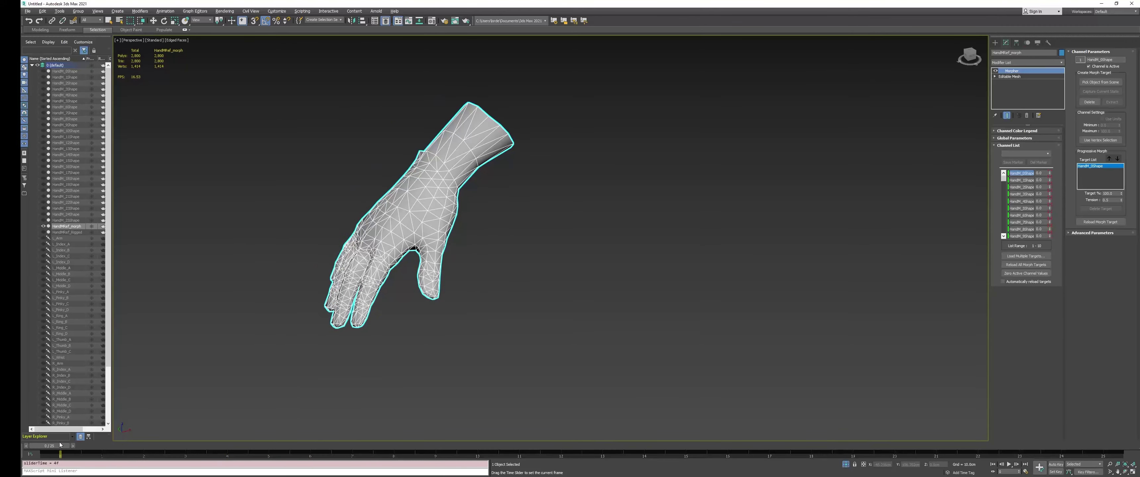
pyautogui.click(845, 465)
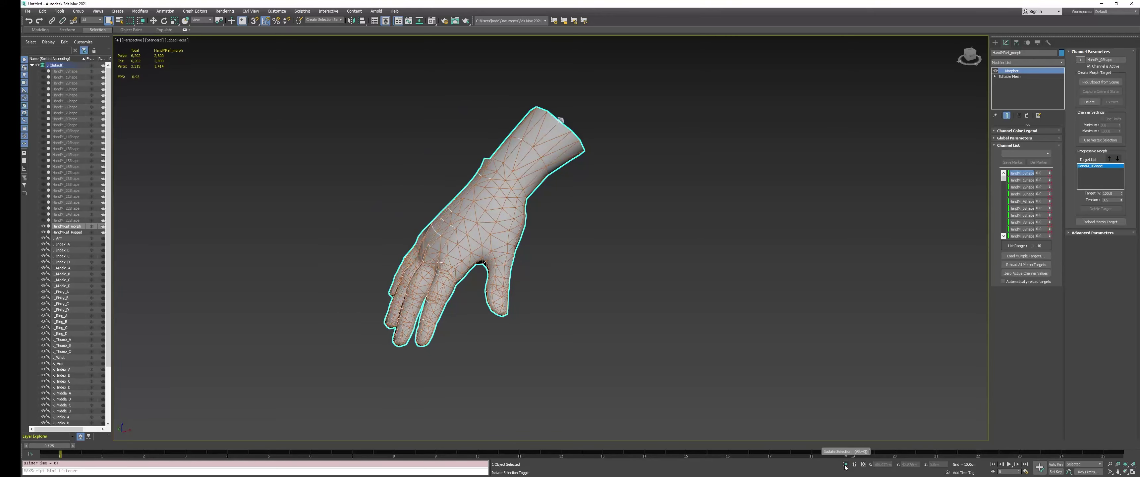
# Isolate the root bone's hierarchy, examine the hand bones' motion up to frame 3, and end isolation
pyautogui.click(67, 232)
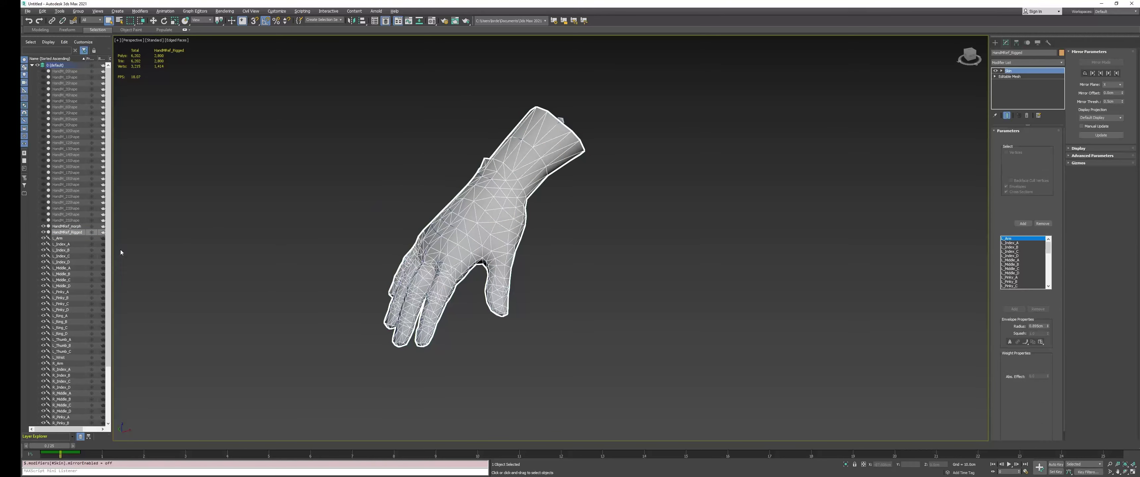
pyautogui.moveTo(575, 329); pyautogui.dragTo(511, 282, button='middle')
pyautogui.scroll(-5, 511, 282)
pyautogui.moveTo(640, 313); pyautogui.dragTo(543, 224, button='middle')
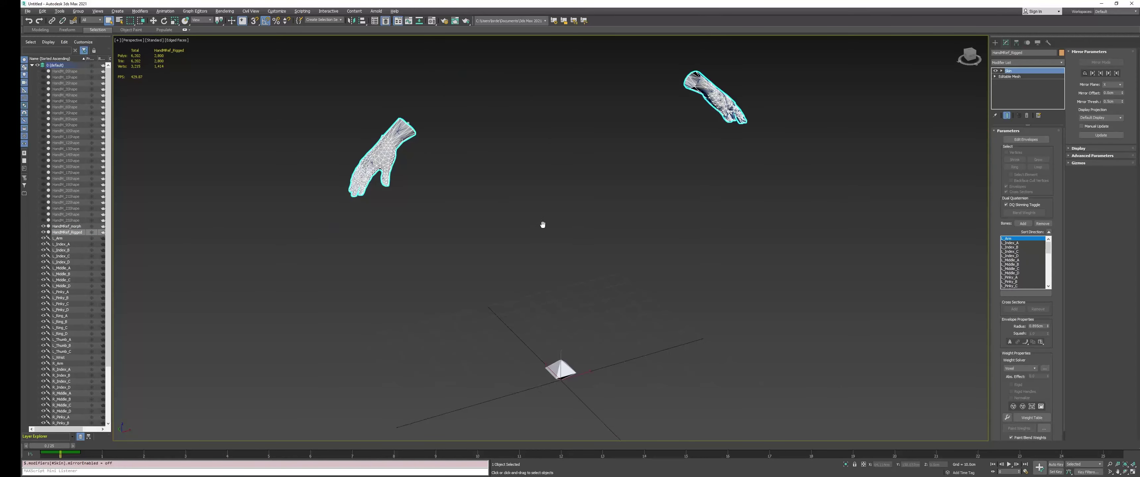
pyautogui.doubleClick(555, 368)
pyautogui.hotkey('alt', 'q')
pyautogui.click(456, 225)
pyautogui.scroll(6, 464, 215)
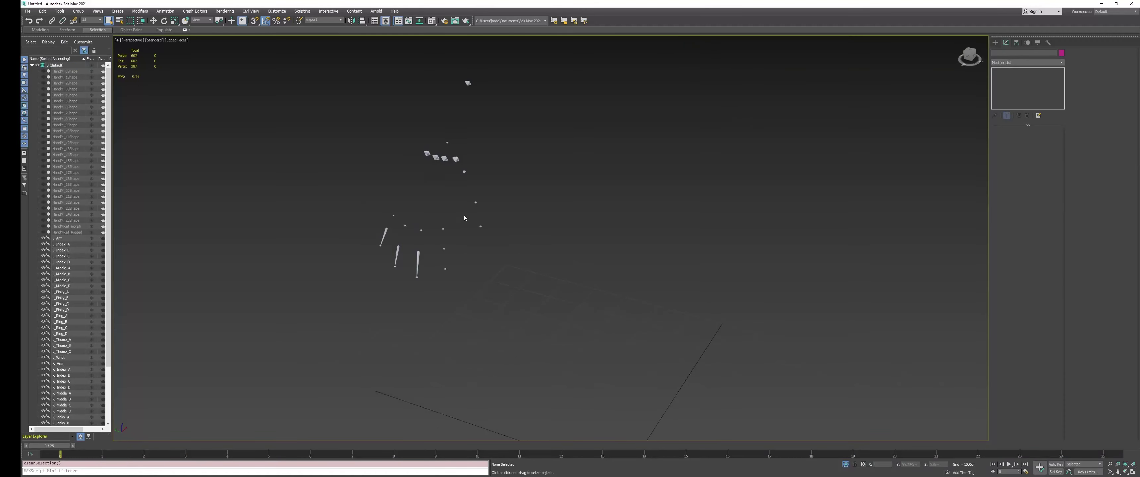
pyautogui.moveTo(459, 253); pyautogui.dragTo(458, 232, button='middle')
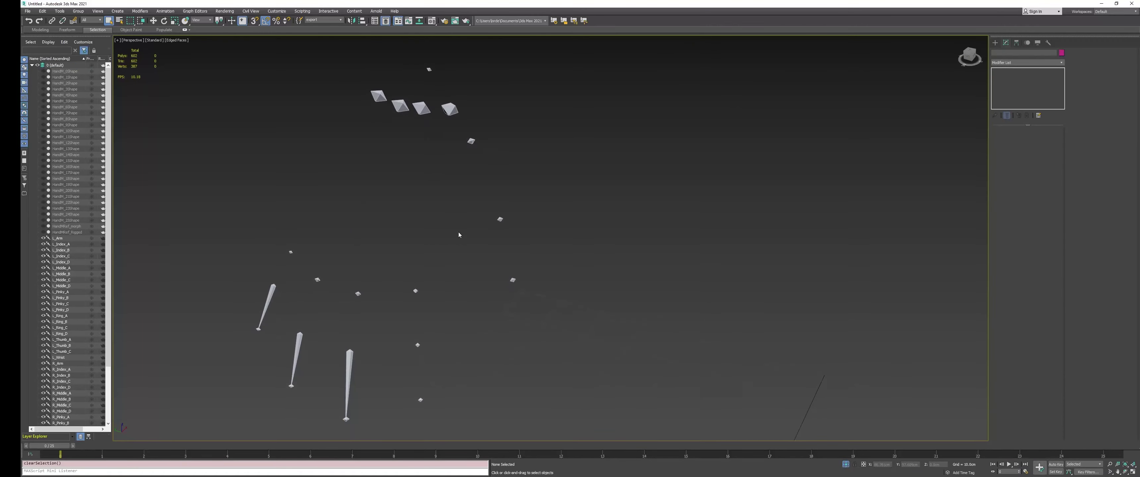
pyautogui.keyDown('alt'); pyautogui.moveTo(526, 242); pyautogui.dragTo(496, 242, button='middle'); pyautogui.keyUp('alt')
pyautogui.moveTo(55, 448); pyautogui.dragTo(197, 452)
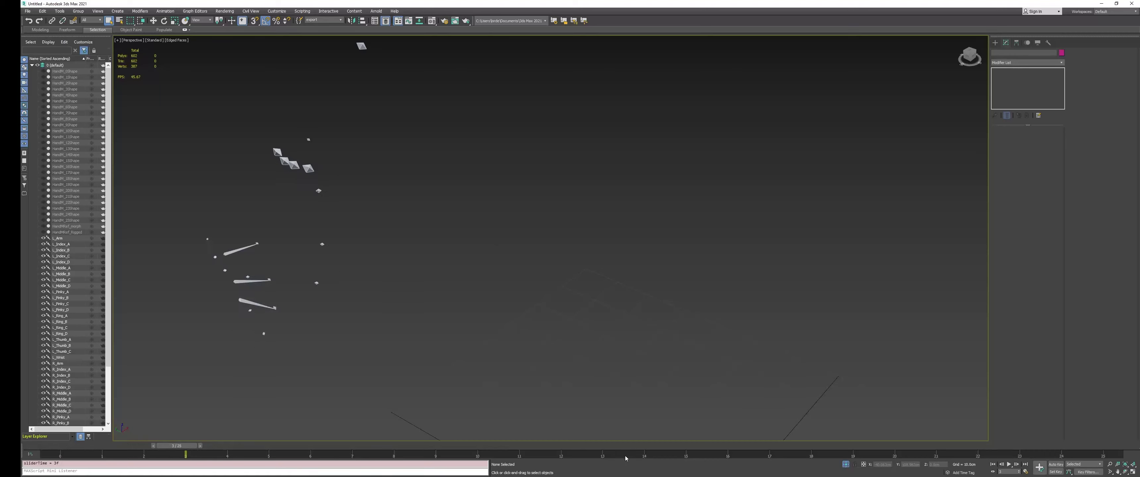
pyautogui.click(846, 465)
# Isolate the HandMRef_Rigged mesh, scrub its skinned animation to frame 11, and end isolation
pyautogui.moveTo(357, 288); pyautogui.dragTo(402, 335, button='middle')
pyautogui.scroll(5, 452, 195)
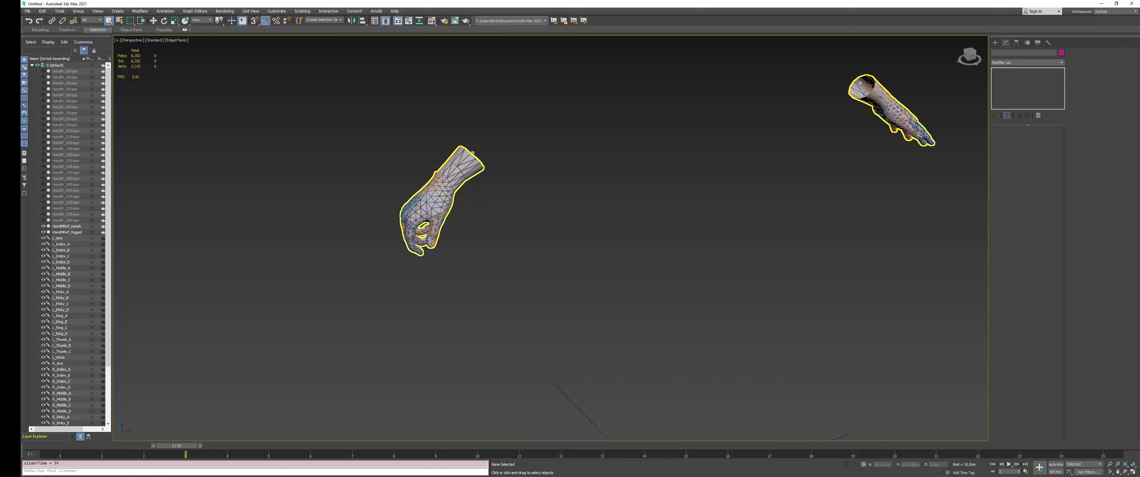
pyautogui.click(66, 232)
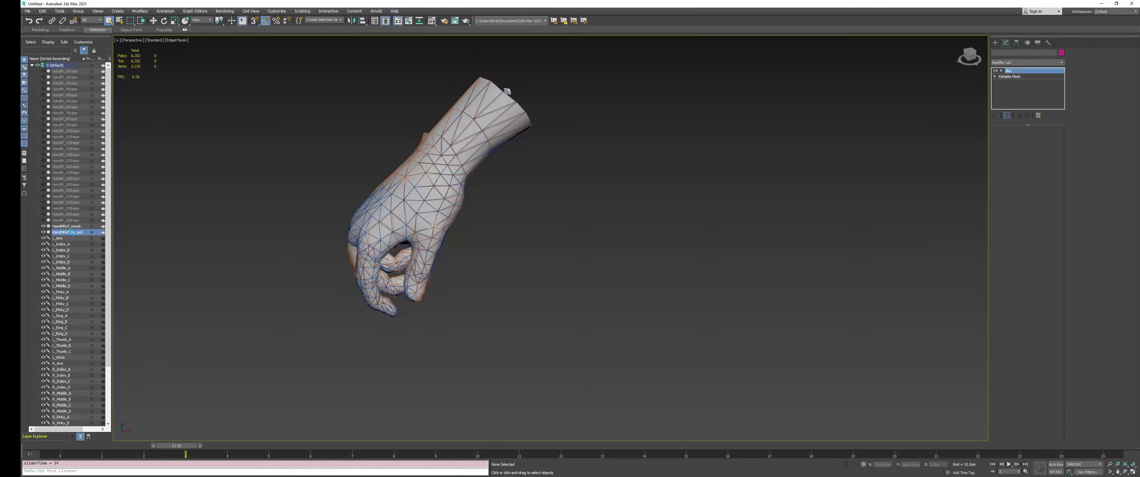
pyautogui.hotkey('alt', 'q')
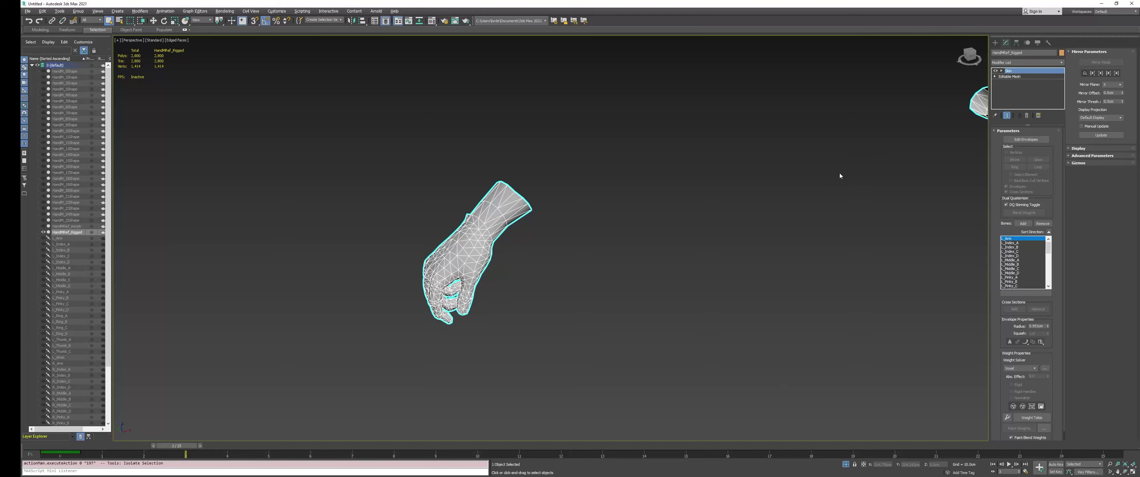
pyautogui.moveTo(839, 176); pyautogui.dragTo(740, 180, button='middle')
pyautogui.moveTo(477, 282); pyautogui.dragTo(551, 241, button='middle')
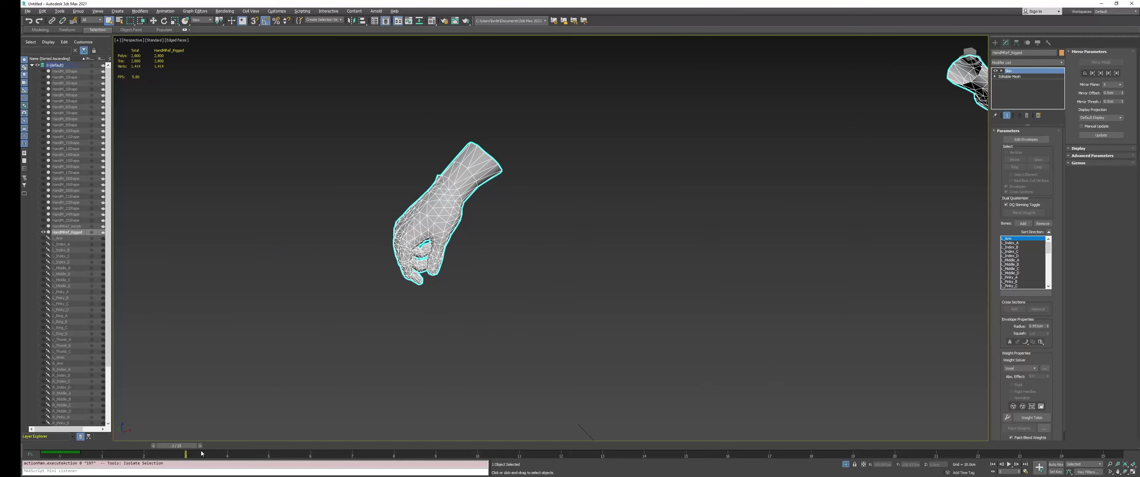
pyautogui.moveTo(202, 453); pyautogui.dragTo(505, 411)
pyautogui.click(846, 464)
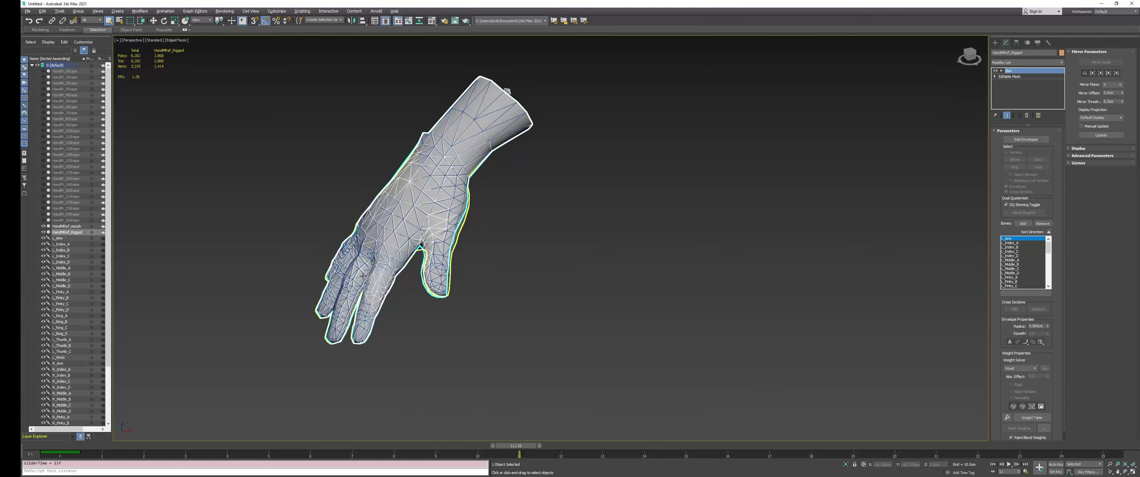
# Scrub to frame 18, isolate the rigged hands mesh, and examine the nearer hand's finger pose up close
pyautogui.moveTo(505, 448); pyautogui.dragTo(802, 425)
pyautogui.hotkey('alt', 'q')
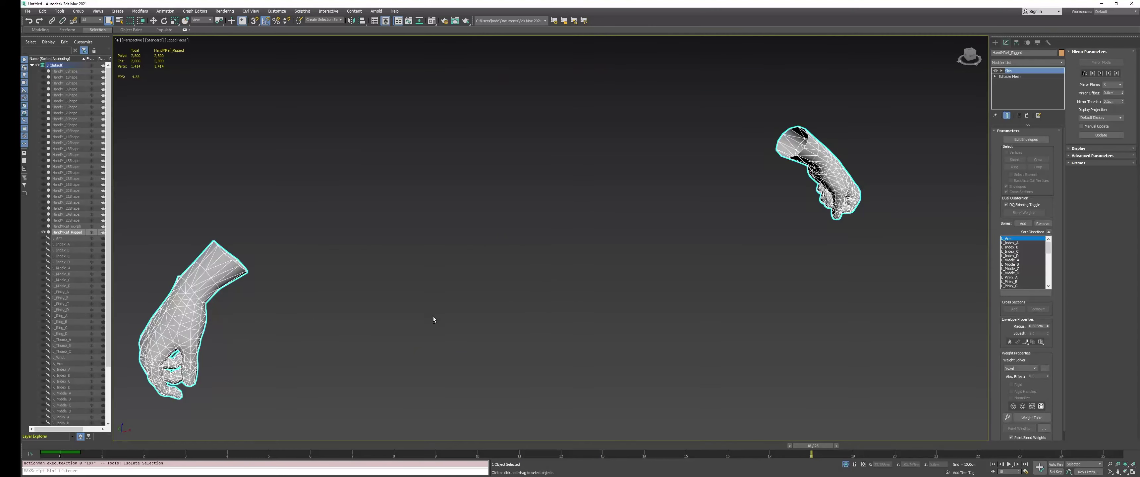
pyautogui.scroll(2, 326, 287)
pyautogui.moveTo(326, 287); pyautogui.dragTo(380, 314, button='middle')
pyautogui.scroll(2, 367, 288)
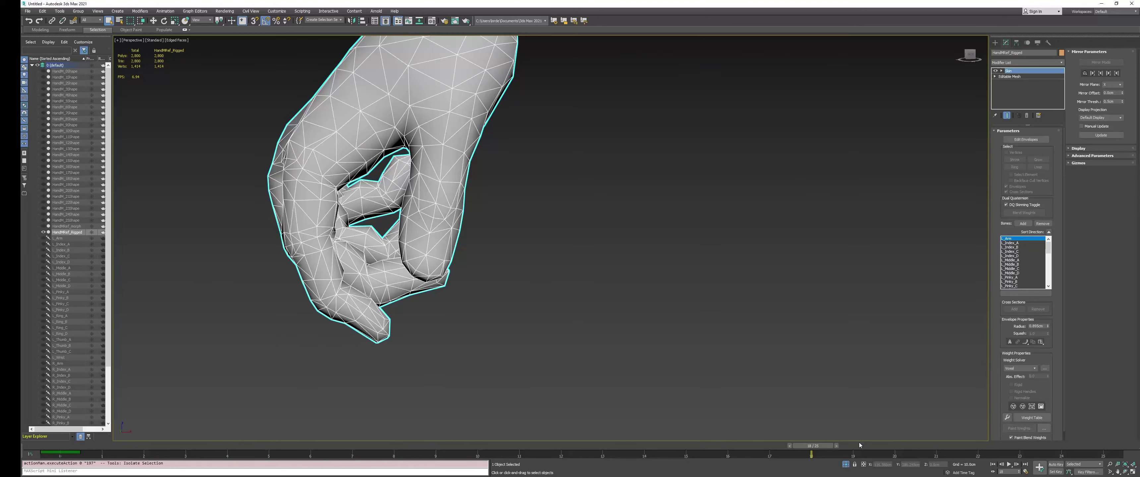
# Advance to frame 19, examine the mesh deformation in the closed-fist pose, and return to frame 0 with isolation off
pyautogui.moveTo(824, 448); pyautogui.dragTo(866, 449)
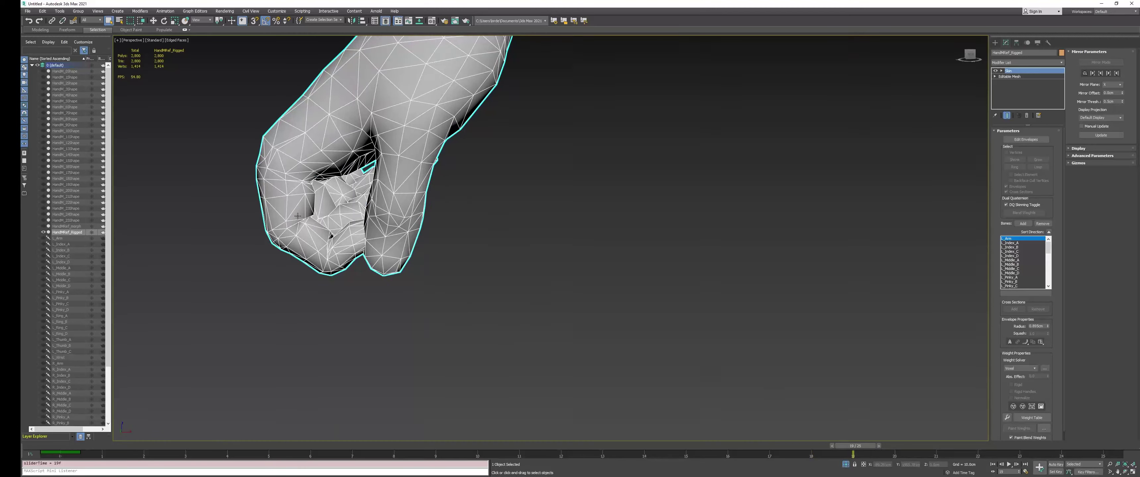
pyautogui.moveTo(323, 231); pyautogui.dragTo(359, 255, button='middle')
pyautogui.scroll(2, 368, 262)
pyautogui.scroll(2, 367, 262)
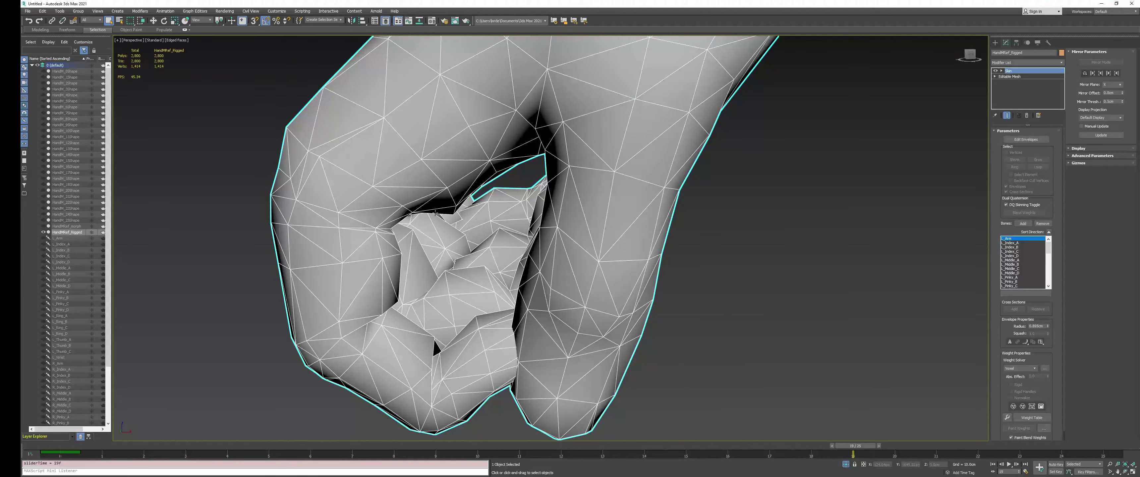
pyautogui.scroll(-4, 435, 213)
pyautogui.moveTo(538, 218); pyautogui.dragTo(665, 263, button='middle')
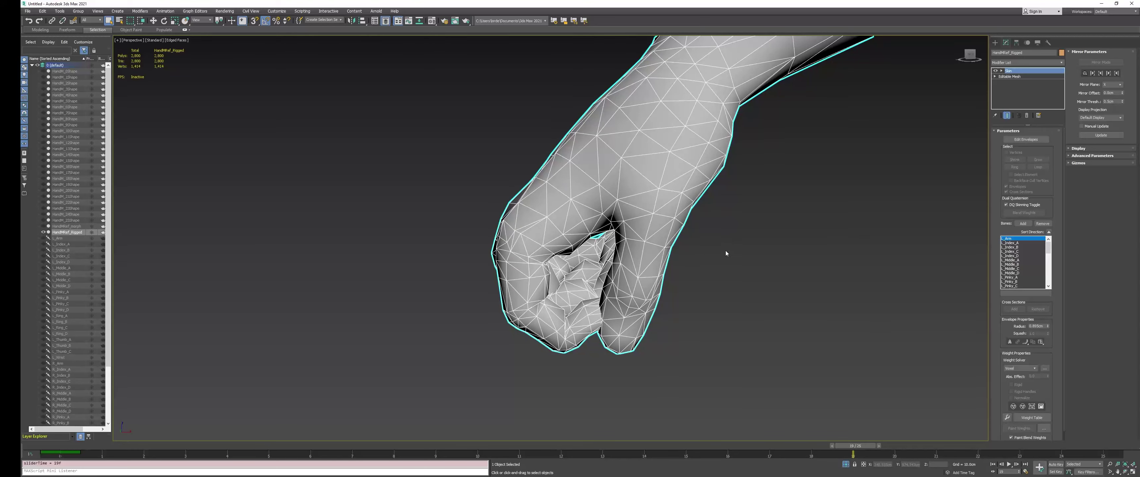
pyautogui.moveTo(726, 253); pyautogui.dragTo(704, 255, button='middle')
pyautogui.moveTo(579, 303); pyautogui.dragTo(607, 302, button='middle')
pyautogui.moveTo(730, 304); pyautogui.dragTo(692, 293, button='middle')
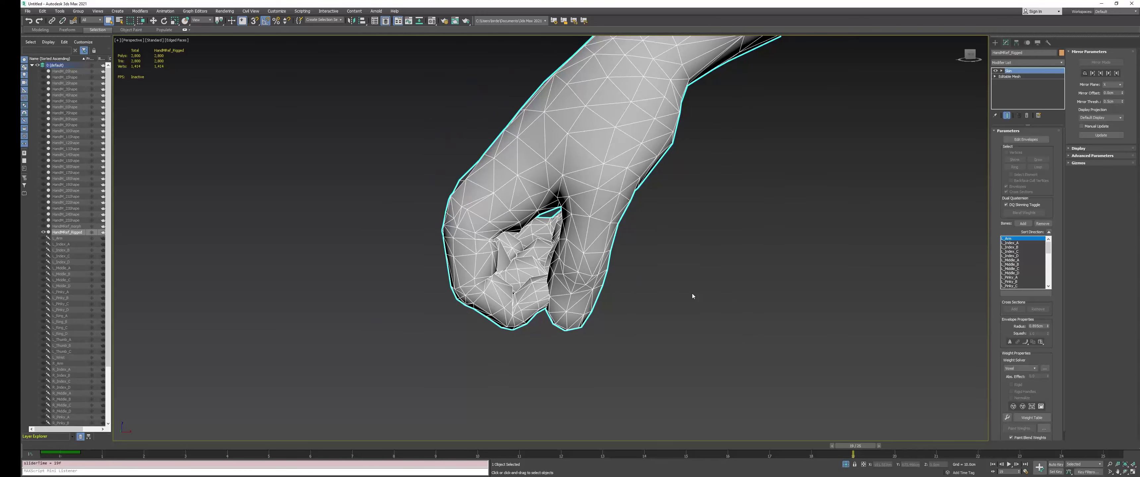
pyautogui.moveTo(806, 322); pyautogui.dragTo(739, 308, button='middle')
pyautogui.scroll(-3, 739, 308)
pyautogui.moveTo(824, 306); pyautogui.dragTo(617, 296, button='middle')
pyautogui.moveTo(690, 311); pyautogui.dragTo(669, 311, button='middle')
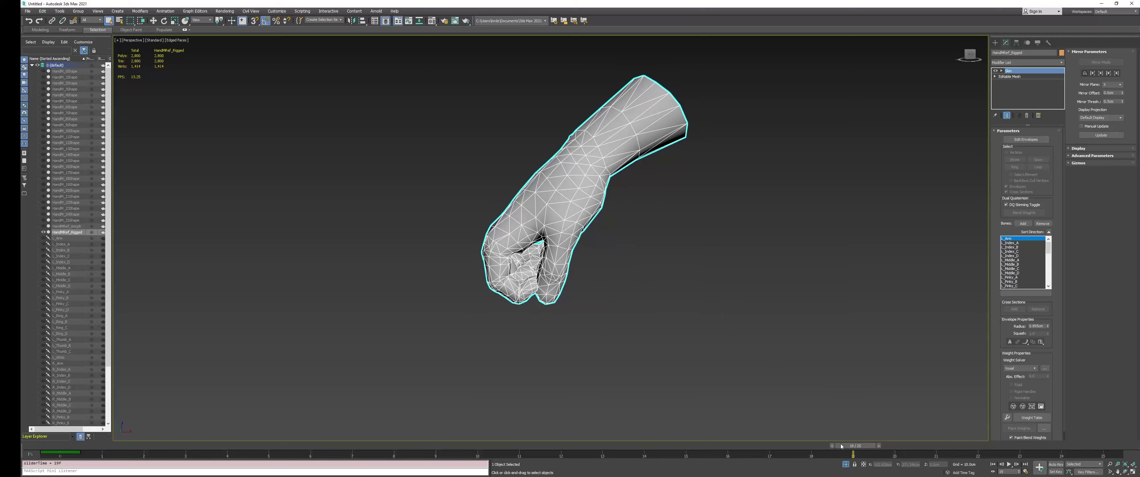
pyautogui.moveTo(862, 448); pyautogui.dragTo(285, 382)
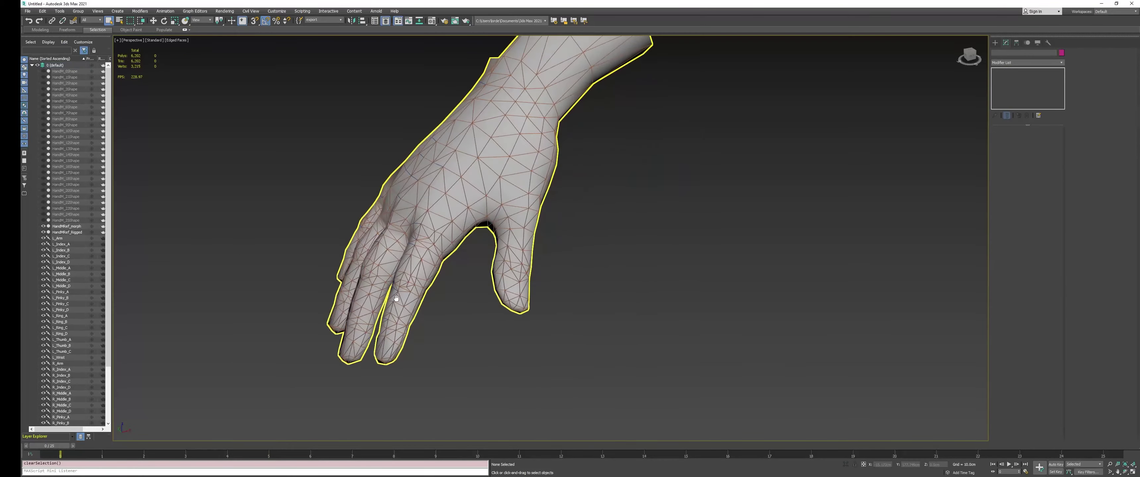
# Delete HandMRef_morph and all the numbered HandM Shape meshes, keeping the rigged hands mesh and its bones
pyautogui.moveTo(69, 226); pyautogui.dragTo(69, 71)
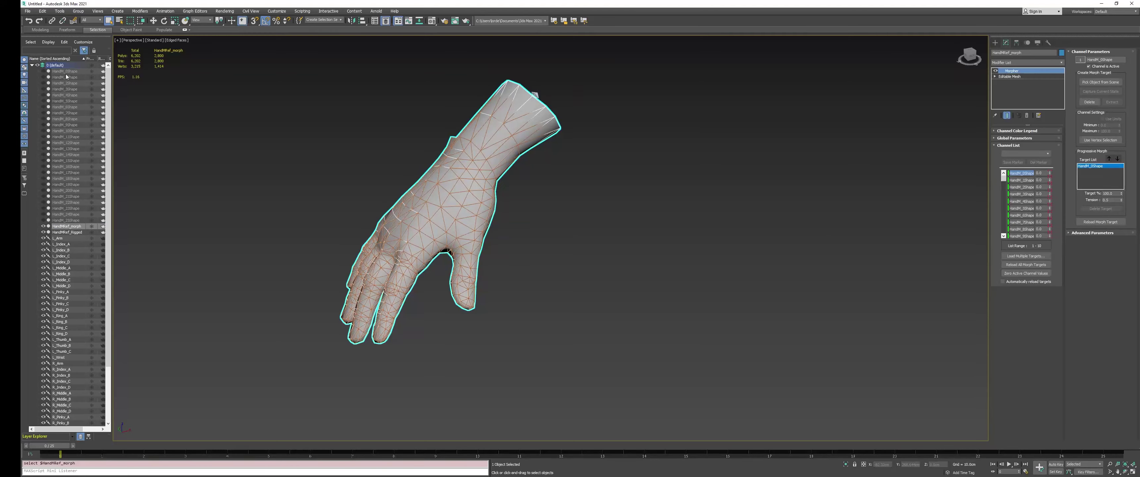
pyautogui.press('Delete')
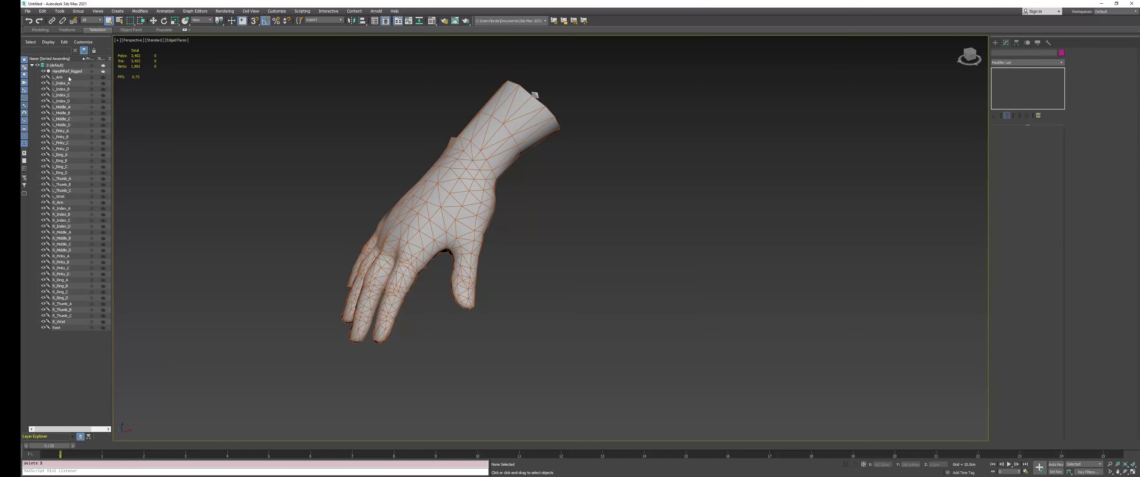
pyautogui.moveTo(382, 262); pyautogui.dragTo(384, 248, button='middle')
pyautogui.scroll(-4, 383, 249)
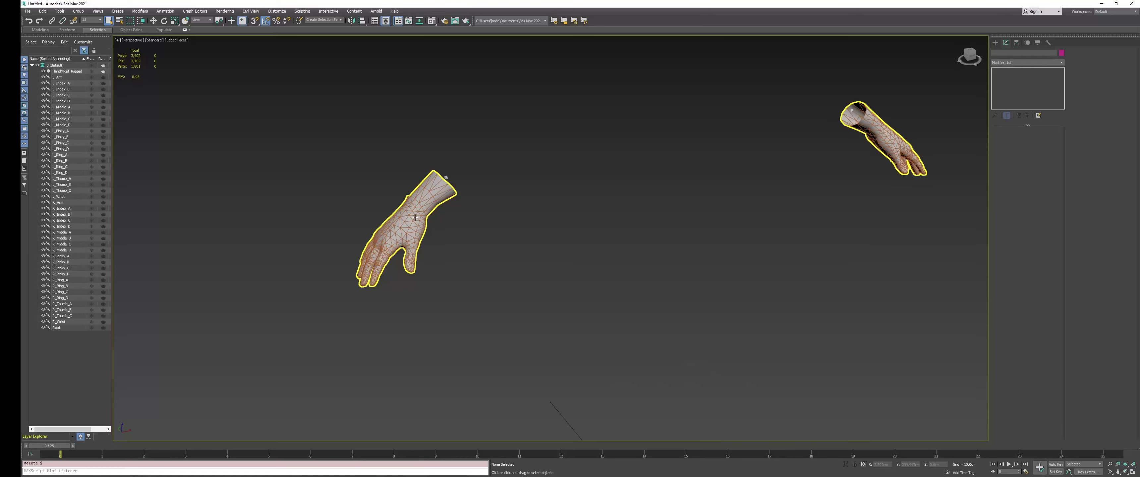
# Merge the gloves mesh from set.max into the current scene with the rigged hands
pyautogui.click(405, 231)
pyautogui.click(27, 11)
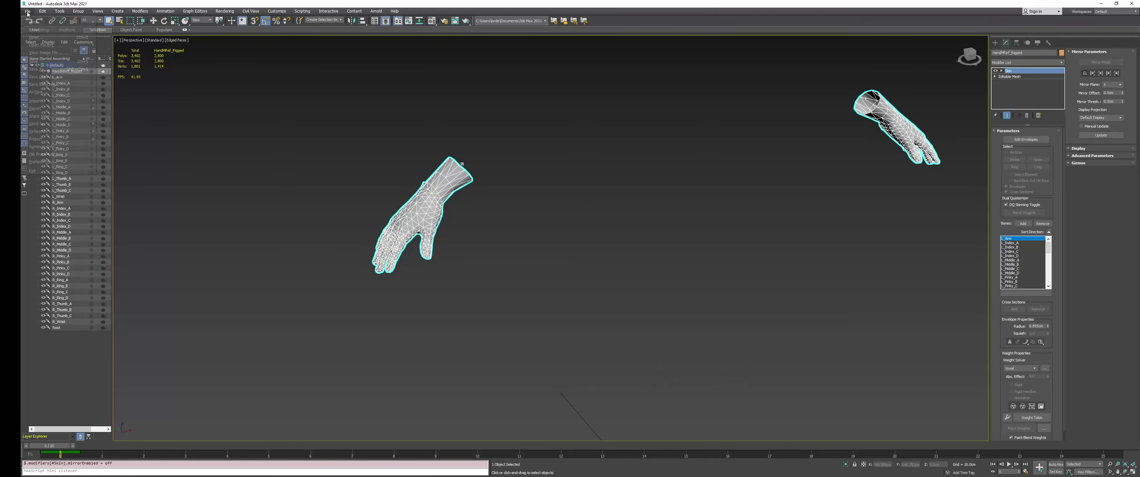
pyautogui.moveTo(58, 103)
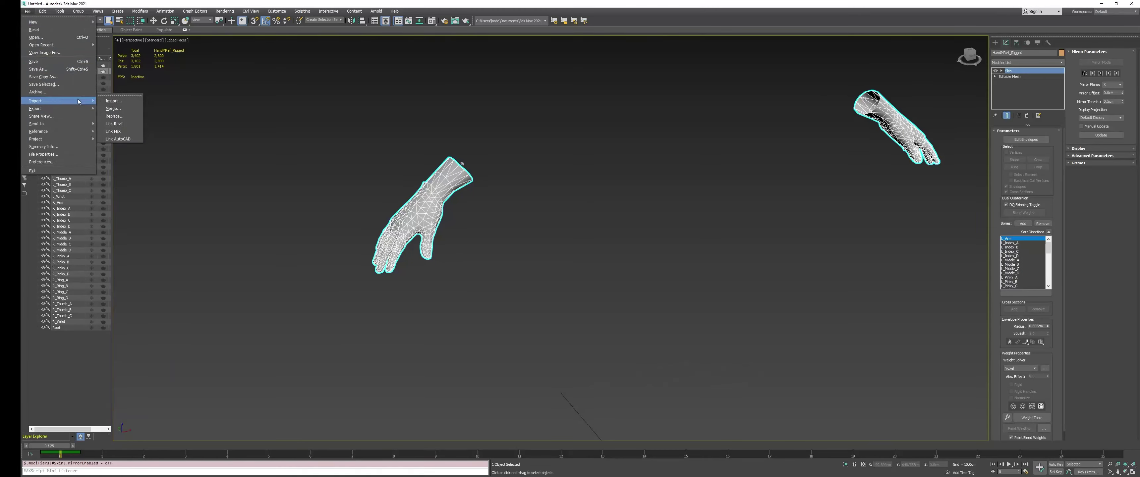
pyautogui.click(113, 108)
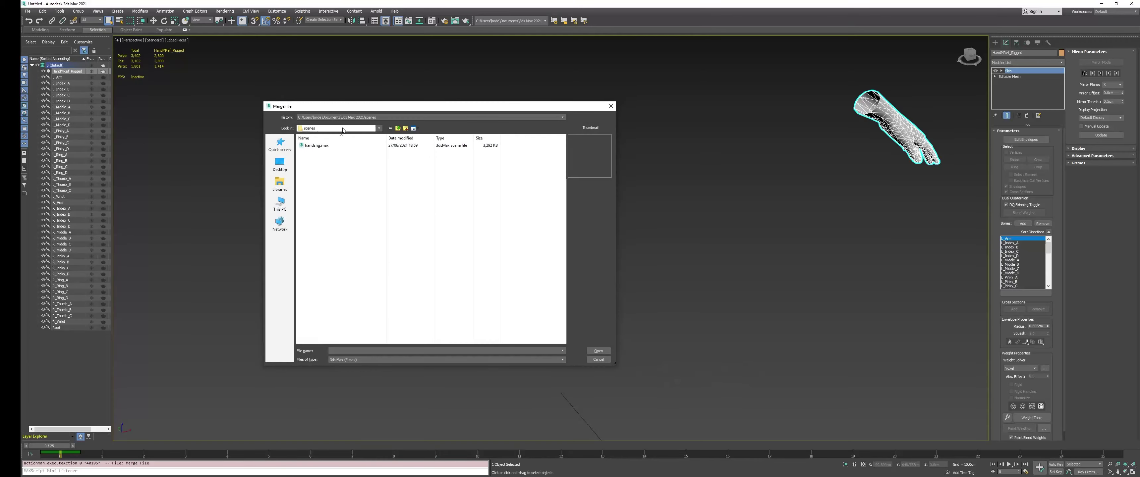
pyautogui.click(352, 117)
pyautogui.click(363, 127)
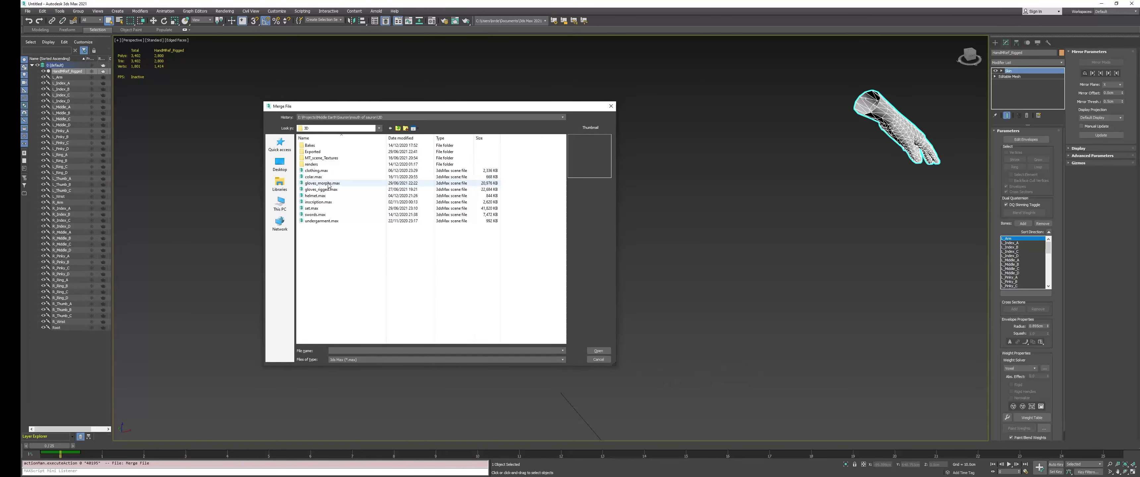
pyautogui.doubleClick(312, 208)
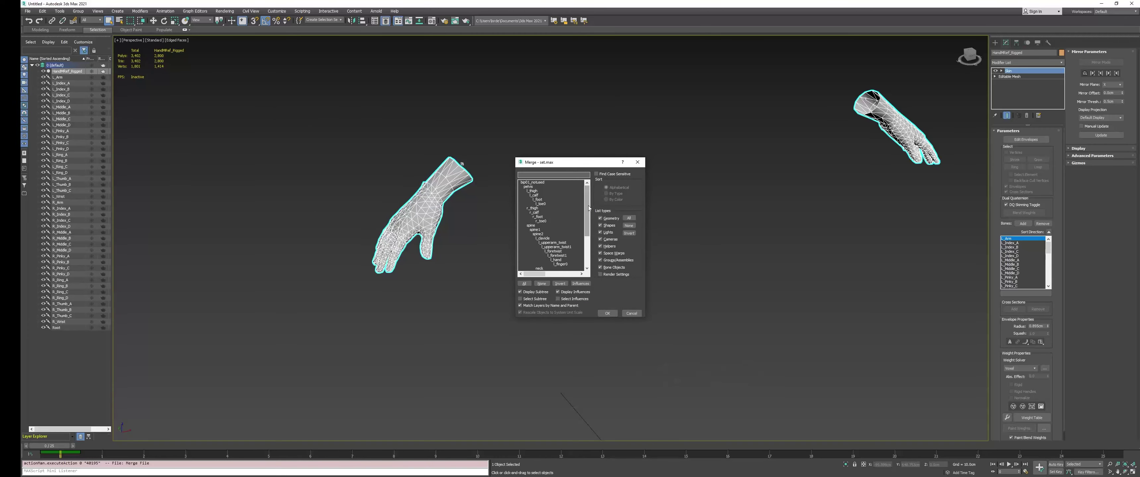
pyautogui.moveTo(588, 206); pyautogui.dragTo(588, 237)
pyautogui.click(534, 264)
pyautogui.click(613, 314)
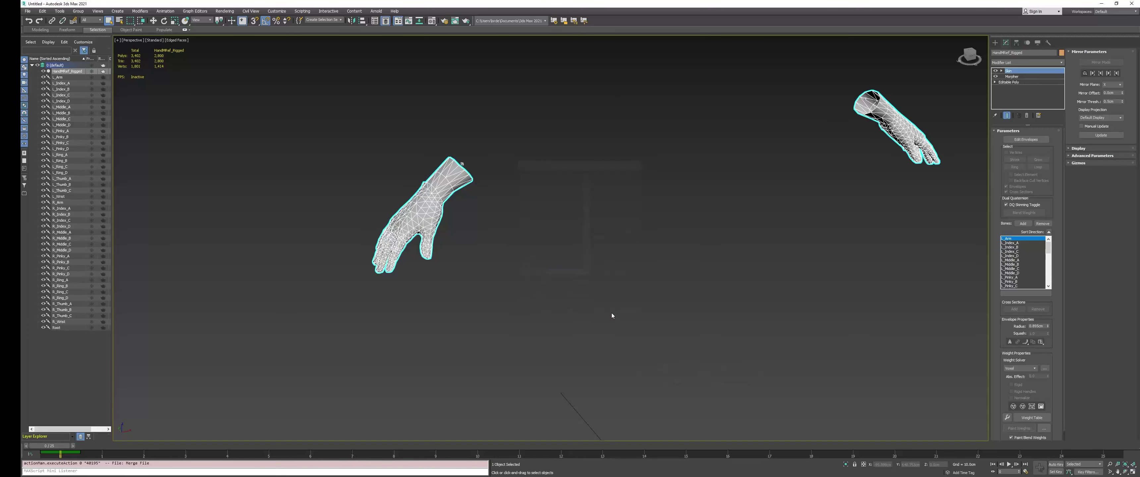
# Convert the merged gloves to an Editable Poly, collapsing their existing modifiers
pyautogui.moveTo(635, 248); pyautogui.dragTo(660, 214, button='middle')
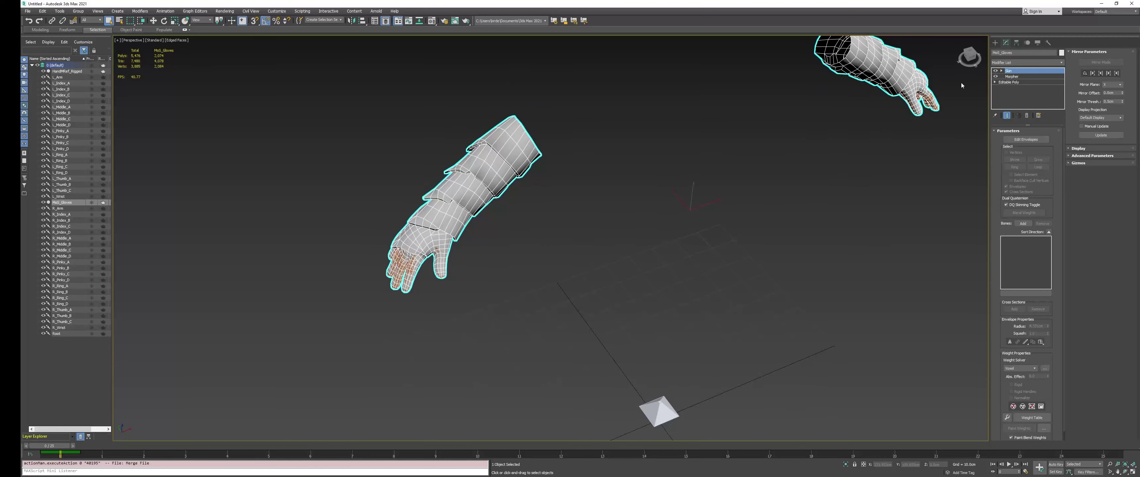
pyautogui.rightClick(661, 213)
pyautogui.moveTo(690, 281)
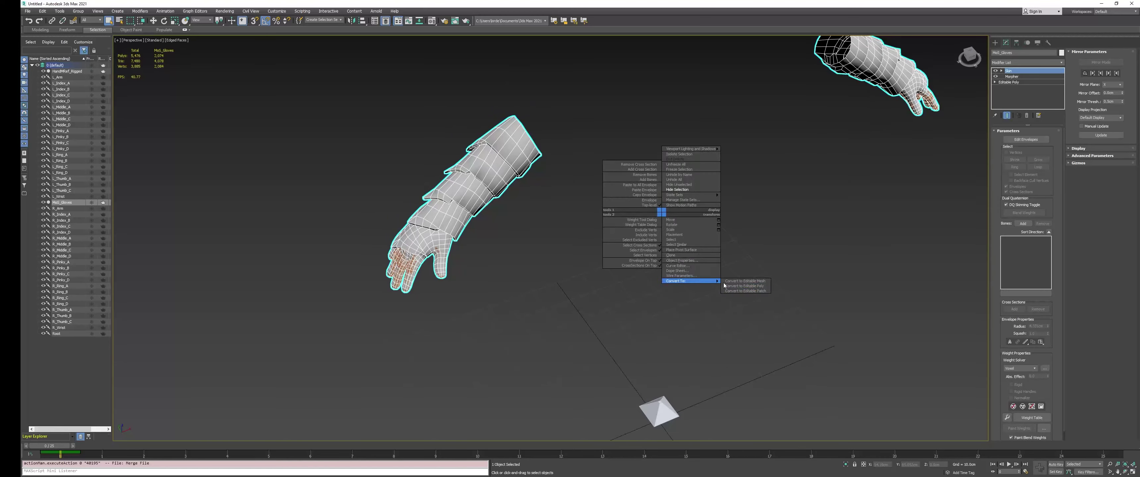
pyautogui.click(741, 287)
# Add a Skin Wrap modifier to the gloves mesh
pyautogui.keyDown('alt'); pyautogui.moveTo(740, 285); pyautogui.dragTo(717, 230, button='middle'); pyautogui.keyUp('alt')
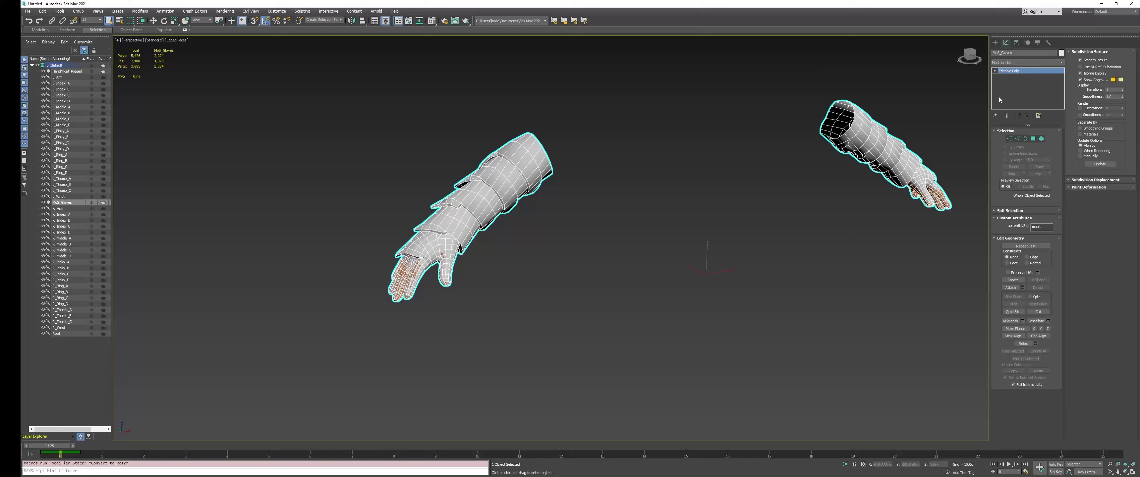
pyautogui.click(1004, 62)
pyautogui.write('skin')
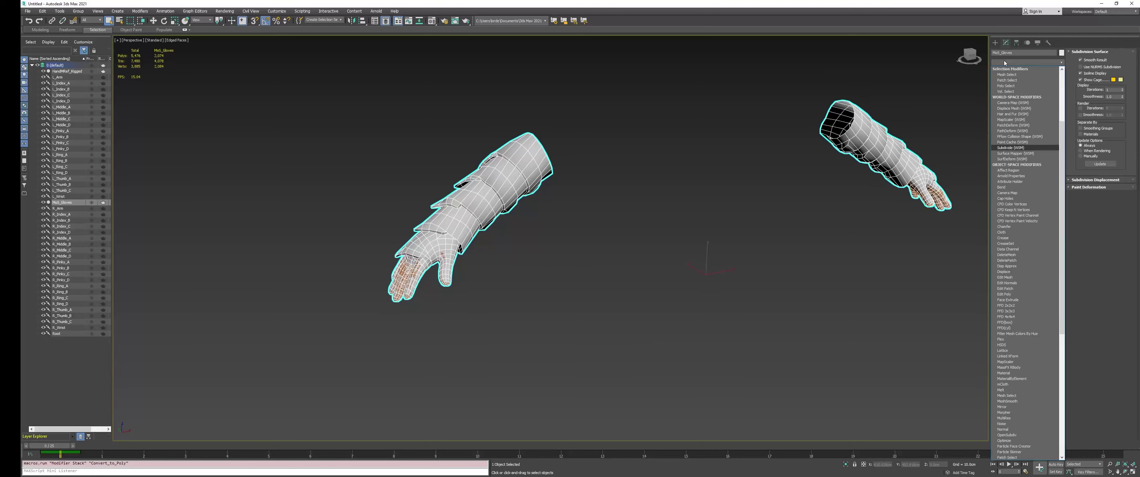
pyautogui.press('Down')
pyautogui.press('Down')
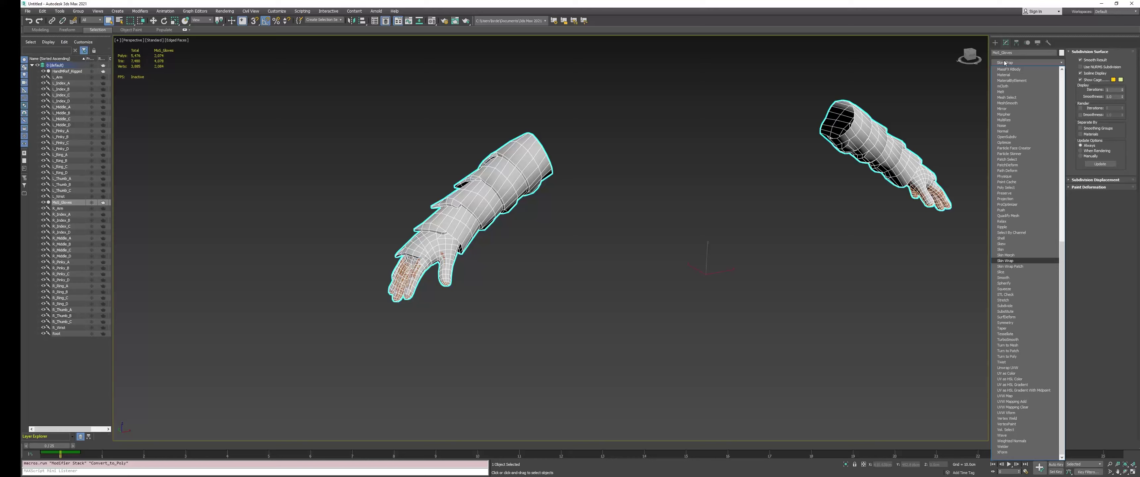
pyautogui.press('Return')
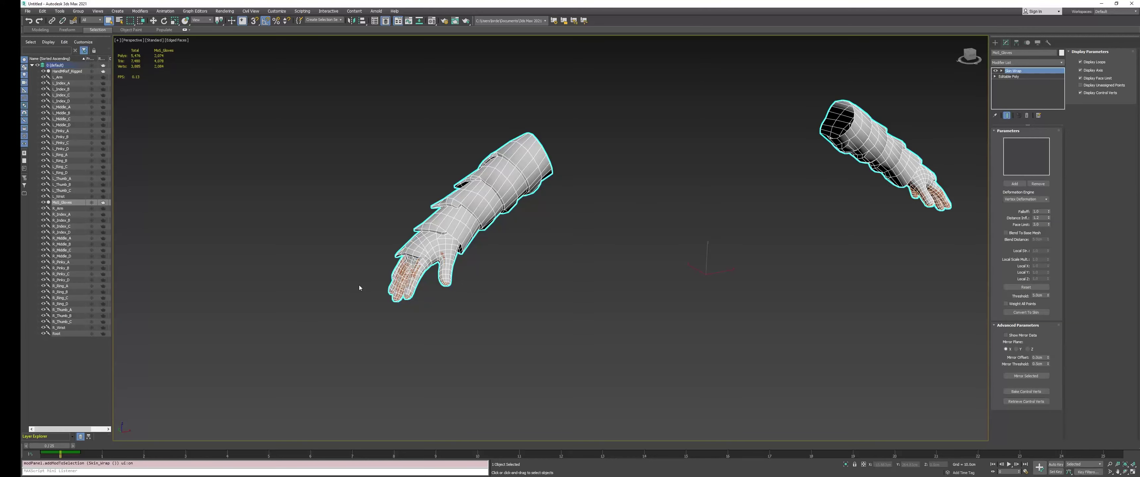
# Add the HandMRef_Rigged mesh showing through the glove's fingers as the Skin Wrap control object
pyautogui.moveTo(359, 285); pyautogui.dragTo(364, 282, button='middle')
pyautogui.moveTo(551, 231); pyautogui.dragTo(615, 210, button='middle')
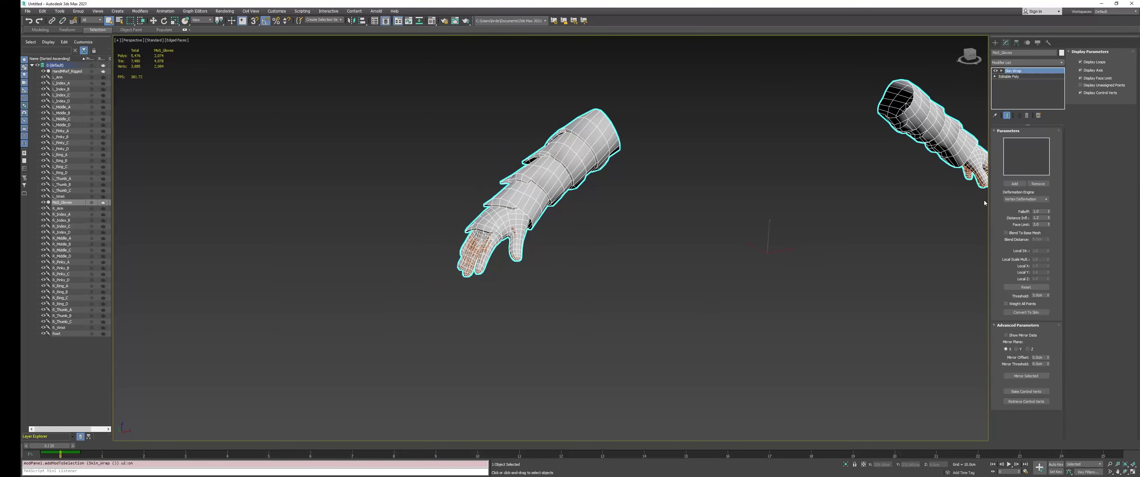
pyautogui.moveTo(859, 98); pyautogui.dragTo(842, 129, button='middle')
pyautogui.scroll(3, 445, 289)
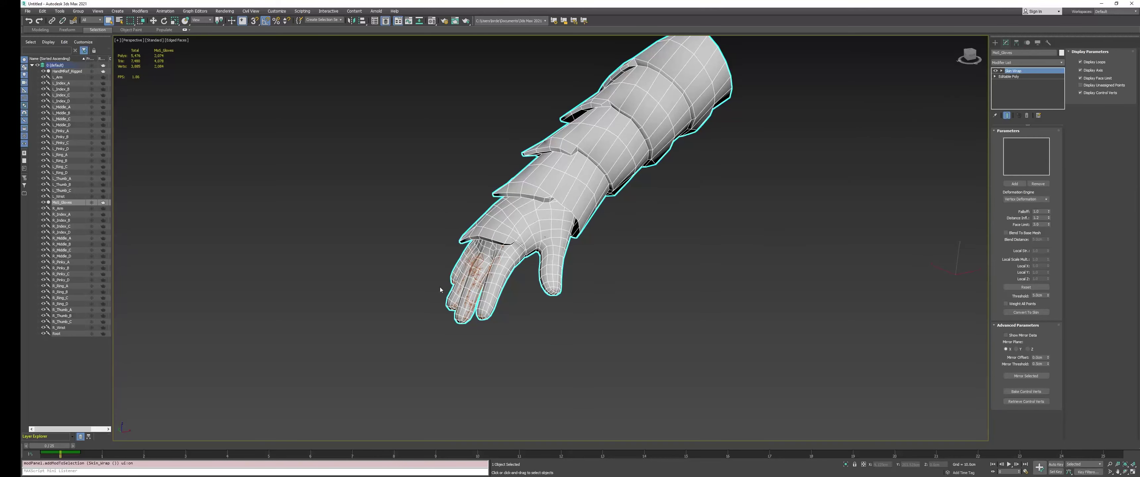
pyautogui.moveTo(631, 271); pyautogui.dragTo(605, 271, button='middle')
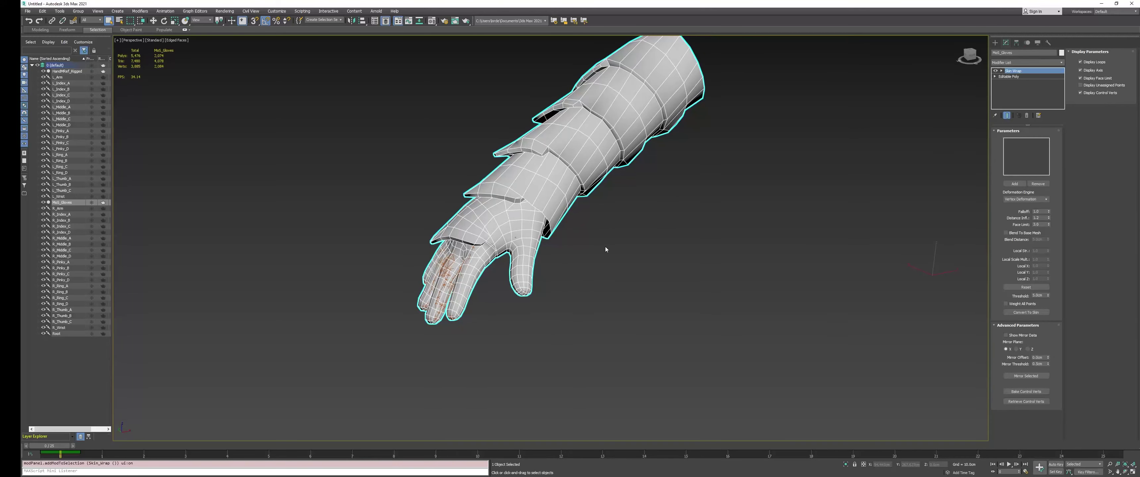
pyautogui.click(1023, 184)
pyautogui.scroll(3, 454, 268)
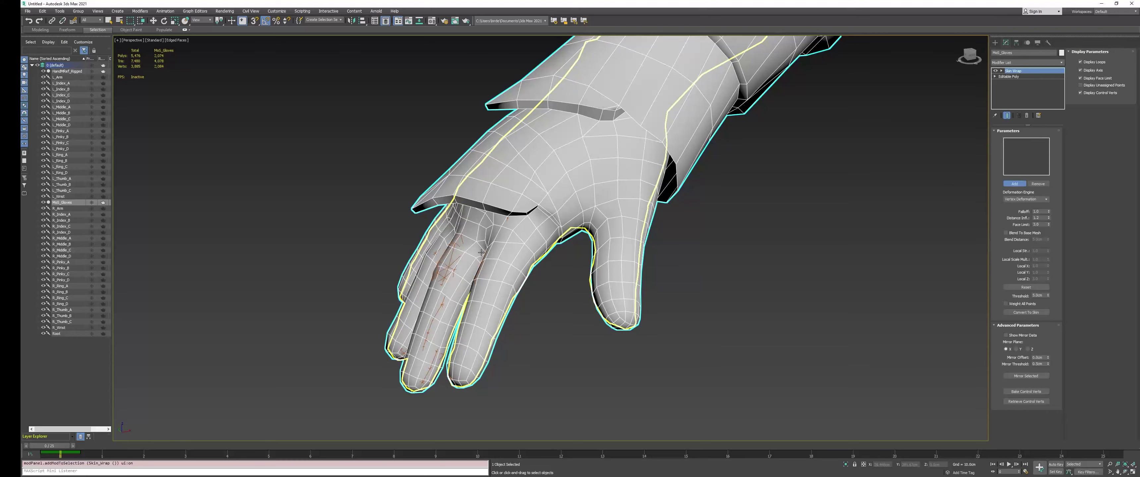
pyautogui.click(442, 265)
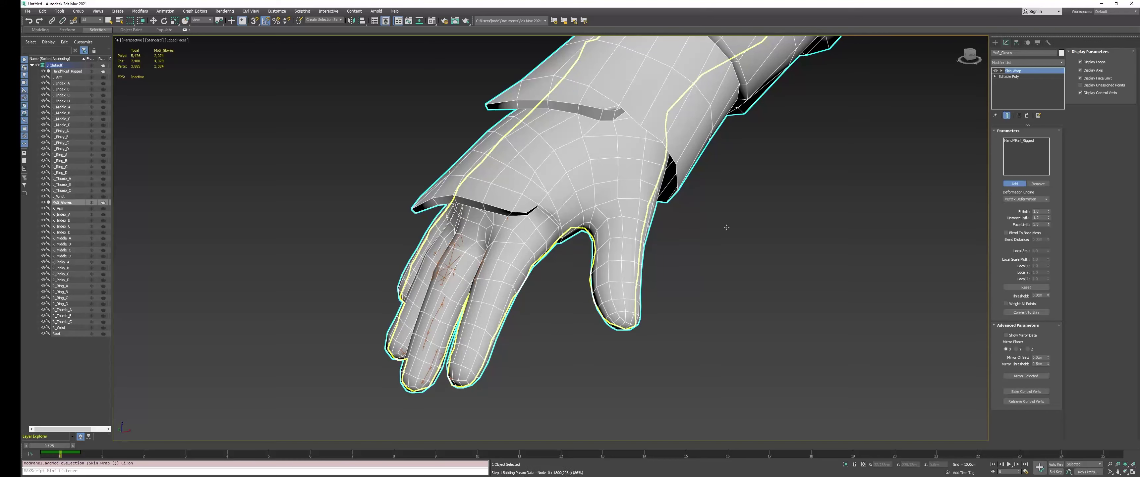
# Convert the Skin Wrap to a Skin modifier using Face Deformation with all points weighted, and delete the Skin Wrap from the stack
pyautogui.click(1025, 305)
pyautogui.click(1048, 199)
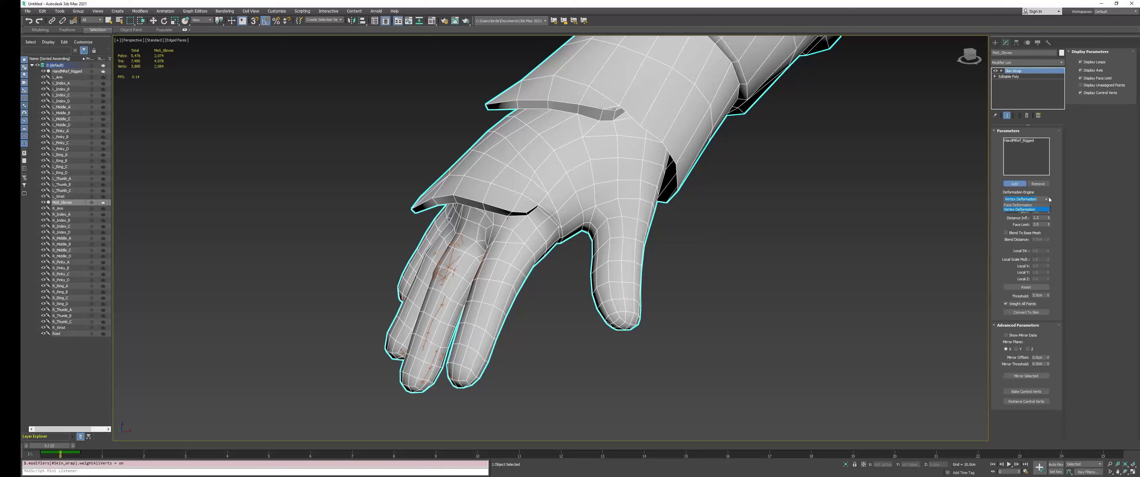
pyautogui.click(1033, 207)
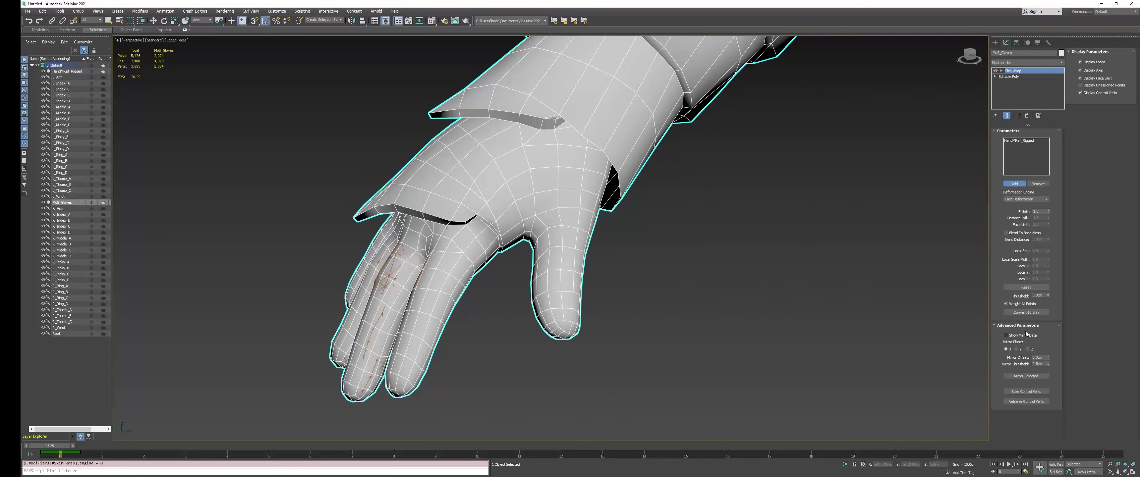
pyautogui.click(1026, 312)
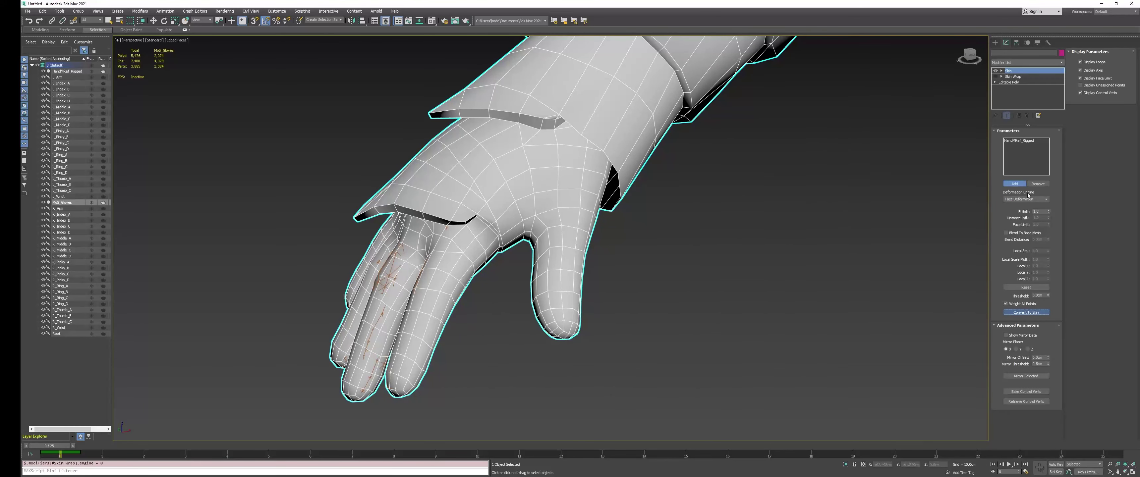
pyautogui.click(1027, 115)
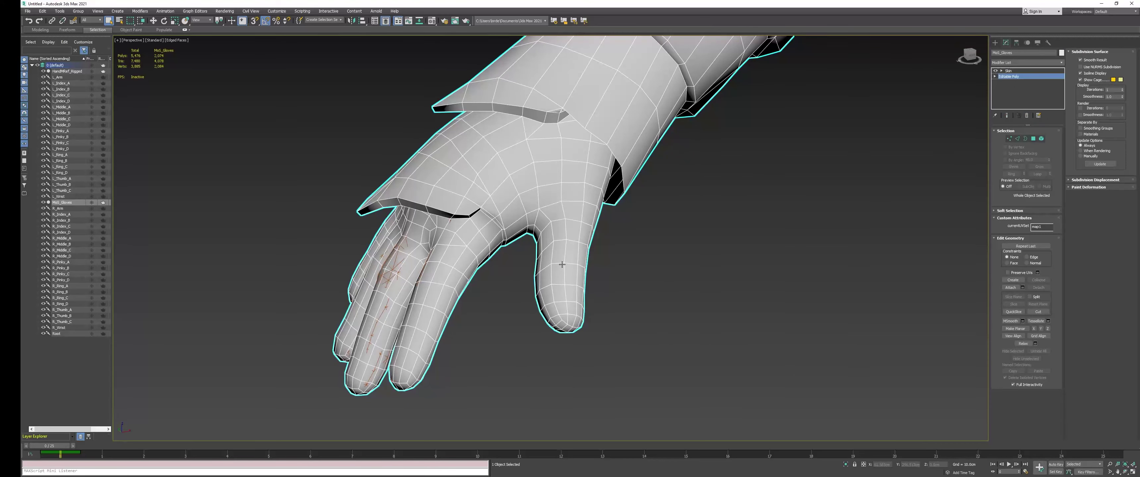
# Isolate the gloves with their Skin modifier active and examine the glove deformation at frames 5 and 6
pyautogui.hotkey('alt', 'q')
pyautogui.moveTo(437, 275); pyautogui.dragTo(511, 226, button='middle')
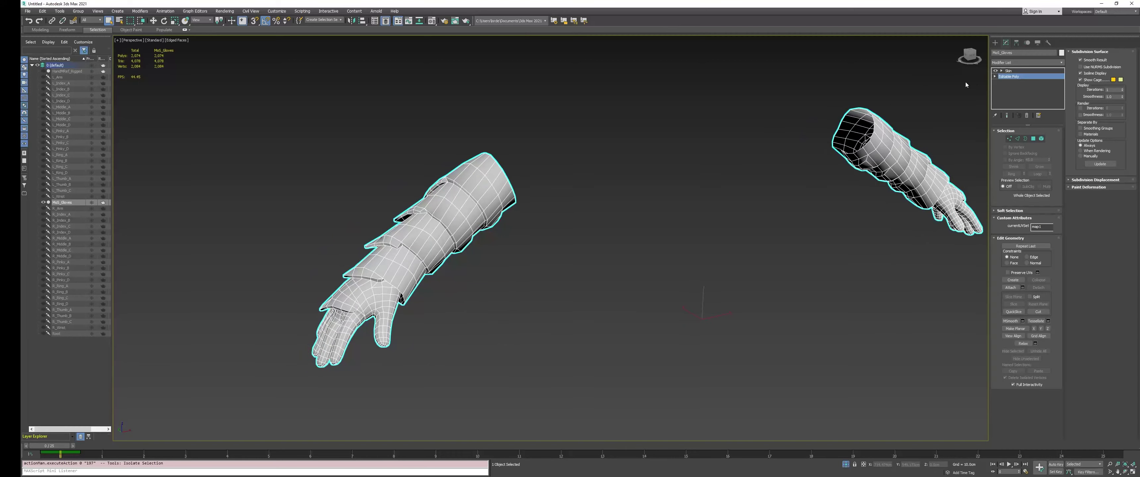
pyautogui.click(1014, 71)
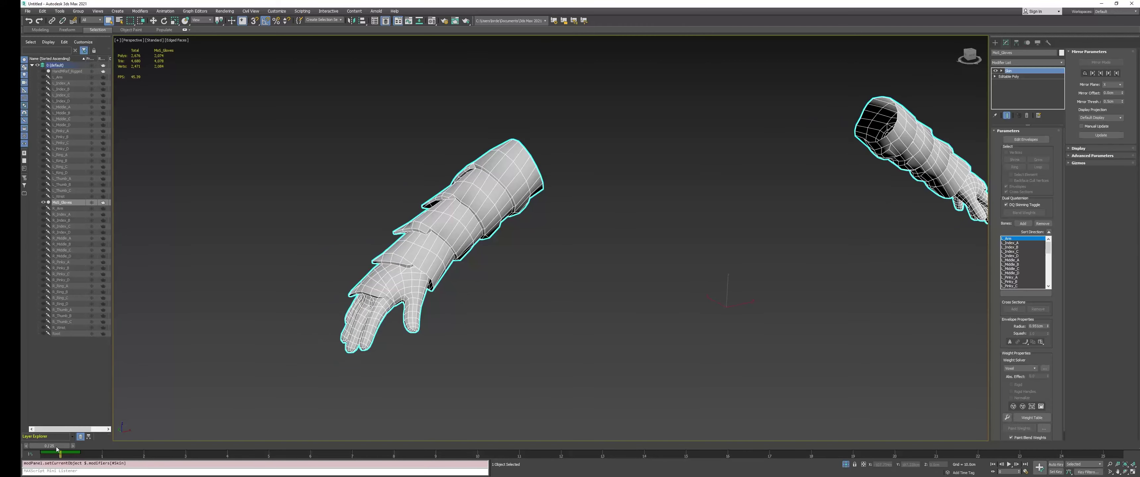
pyautogui.moveTo(50, 446); pyautogui.dragTo(265, 445)
pyautogui.keyDown('alt'); pyautogui.moveTo(461, 318); pyautogui.dragTo(475, 336, button='middle'); pyautogui.keyUp('alt')
pyautogui.moveTo(475, 336); pyautogui.dragTo(433, 280, button='middle')
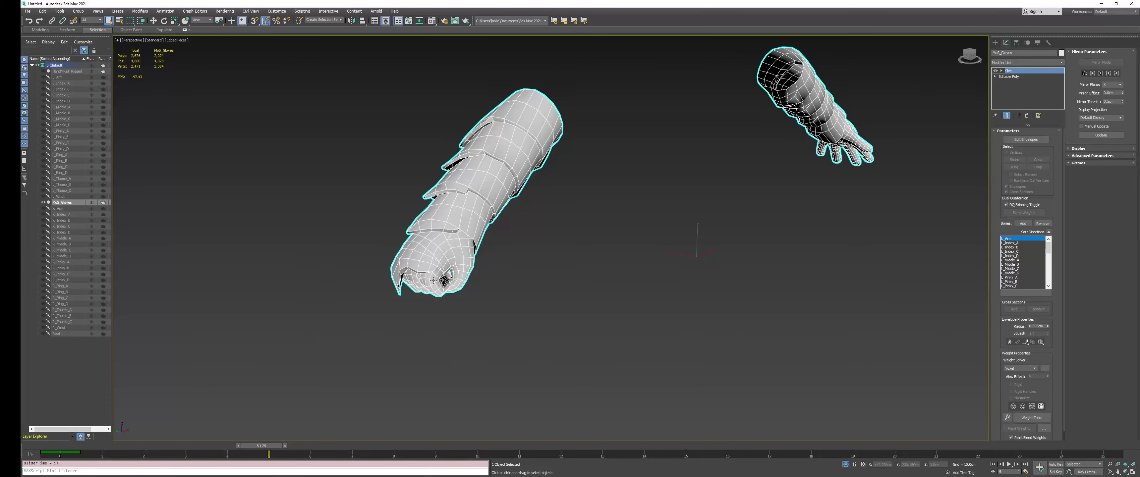
pyautogui.moveTo(262, 446); pyautogui.dragTo(312, 421)
# Start editing the gloves' Skin envelopes and select the Root bone on the forearm
pyautogui.click(1026, 139)
pyautogui.keyDown('alt'); pyautogui.moveTo(639, 208); pyautogui.dragTo(564, 271, button='middle'); pyautogui.keyUp('alt')
pyautogui.click(588, 309)
pyautogui.scroll(4, 596, 322)
pyautogui.keyDown('alt'); pyautogui.moveTo(595, 322); pyautogui.dragTo(570, 231, button='middle'); pyautogui.keyUp('alt')
pyautogui.moveTo(570, 224); pyautogui.dragTo(590, 348, button='middle')
pyautogui.moveTo(476, 148); pyautogui.dragTo(553, 249, button='middle')
pyautogui.scroll(3, 547, 225)
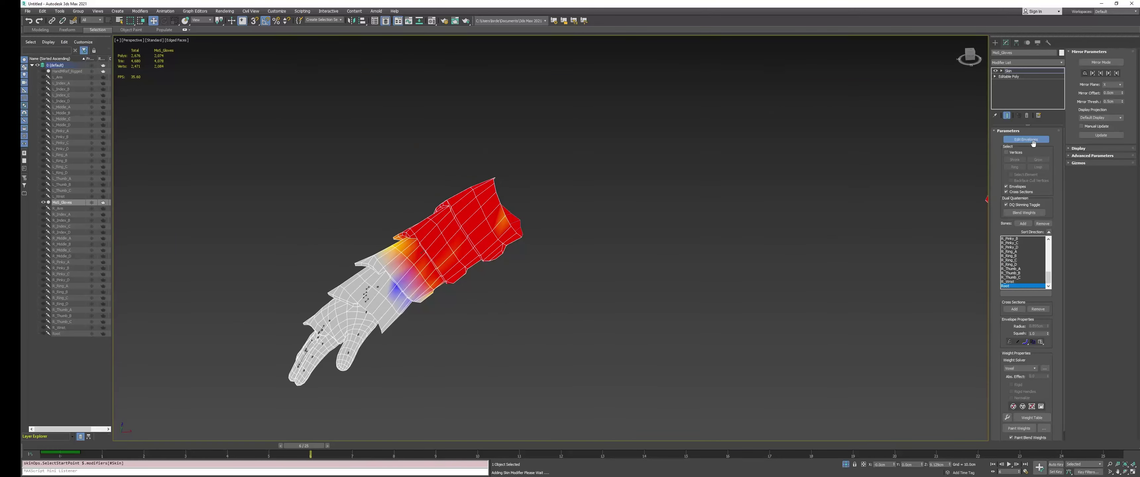
# Enable vertex selection and set the cuff-end vertices' absolute effect to 1.0 for the Root bone
pyautogui.click(1007, 152)
pyautogui.moveTo(492, 141); pyautogui.dragTo(491, 142)
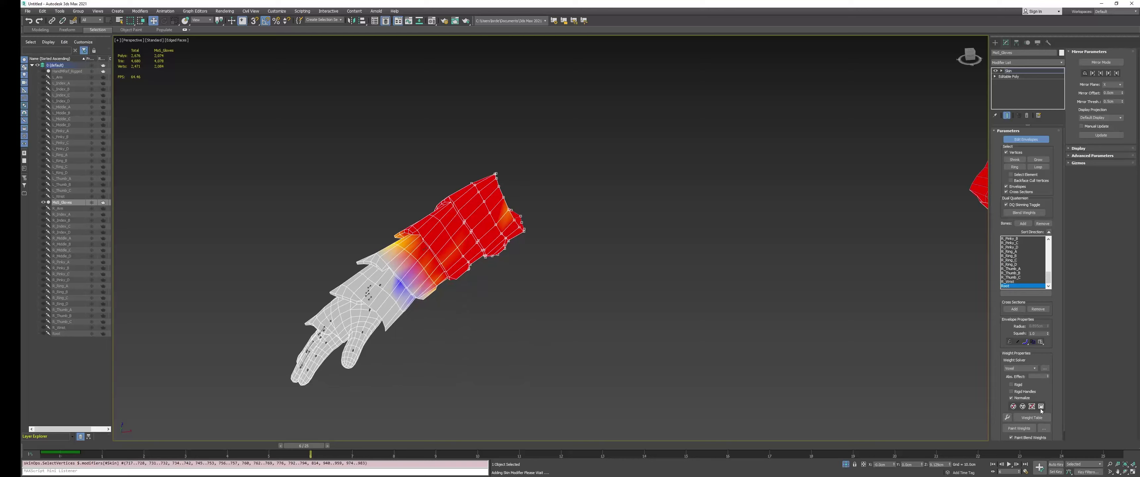
pyautogui.moveTo(1048, 378); pyautogui.dragTo(999, 270)
# Select the R_Pinky_B bone and examine its weights around the base of the little finger
pyautogui.keyDown('alt'); pyautogui.moveTo(496, 230); pyautogui.dragTo(563, 206, button='middle'); pyautogui.keyUp('alt')
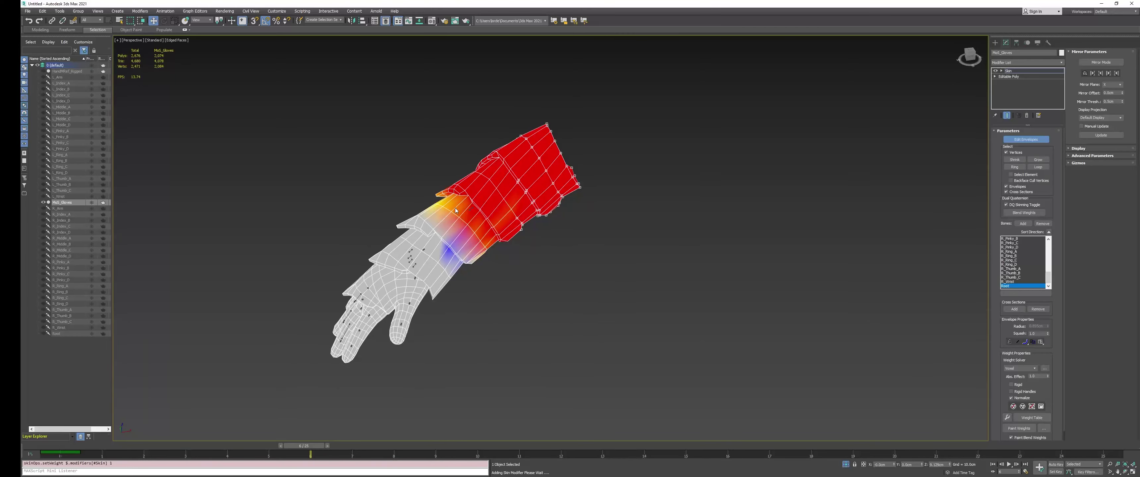
pyautogui.moveTo(444, 206); pyautogui.dragTo(666, 200, button='middle')
pyautogui.scroll(3, 546, 200)
pyautogui.scroll(3, 512, 292)
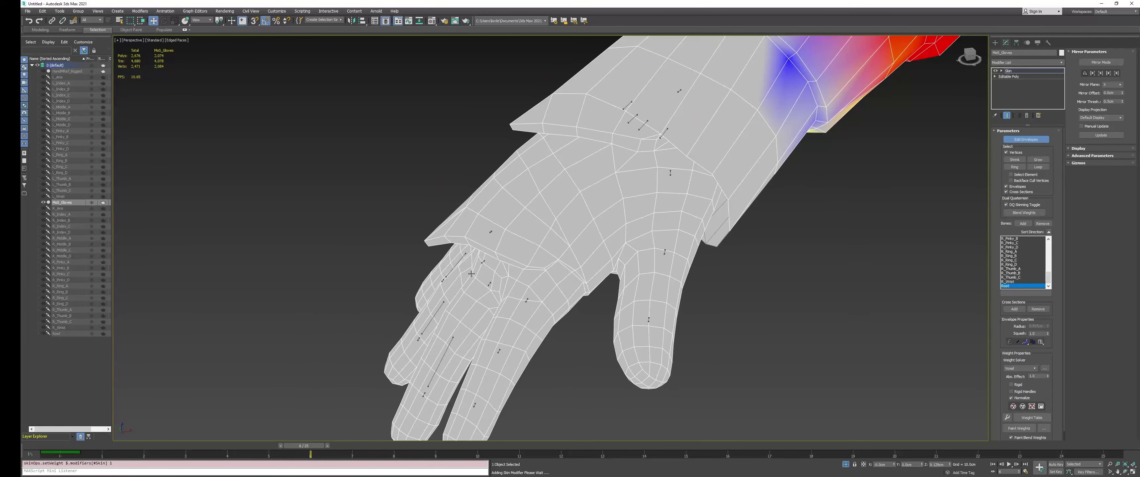
pyautogui.click(490, 233)
pyautogui.keyDown('alt'); pyautogui.moveTo(490, 236); pyautogui.dragTo(486, 390, button='middle'); pyautogui.keyUp('alt')
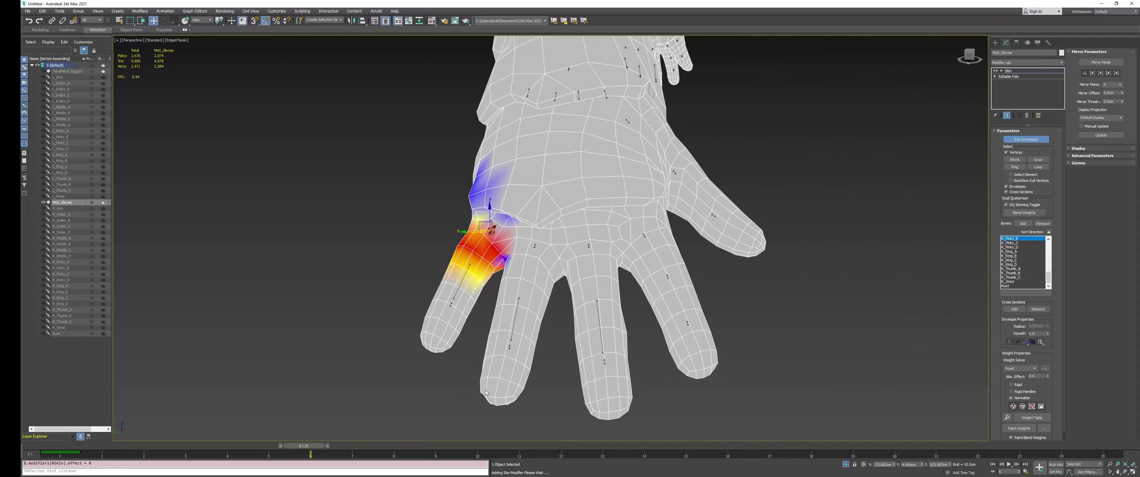
# Go to frame 4 and, on the curled glove, check the R_Thumb_A weights and select the R_Middle_B bone
pyautogui.moveTo(304, 448); pyautogui.dragTo(219, 450)
pyautogui.press('w')
pyautogui.keyDown('alt'); pyautogui.moveTo(447, 284); pyautogui.dragTo(398, 228, button='middle'); pyautogui.keyUp('alt')
pyautogui.moveTo(316, 270); pyautogui.dragTo(403, 164)
pyautogui.keyDown('alt'); pyautogui.moveTo(404, 164); pyautogui.dragTo(480, 191, button='middle'); pyautogui.keyUp('alt')
pyautogui.scroll(2, 542, 153)
pyautogui.click(556, 139)
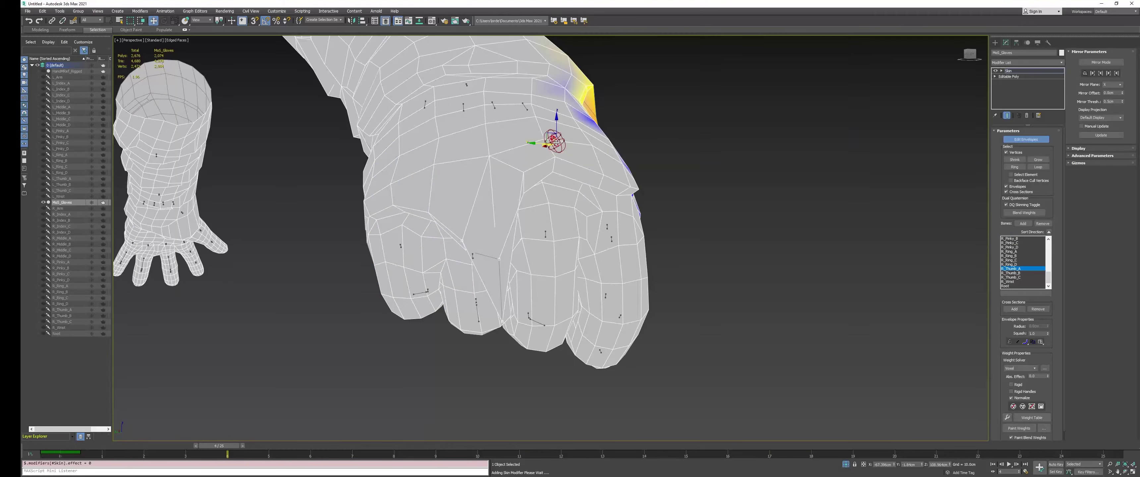
pyautogui.keyDown('alt'); pyautogui.moveTo(553, 142); pyautogui.dragTo(444, 203, button='middle'); pyautogui.keyUp('alt')
pyautogui.click(429, 189)
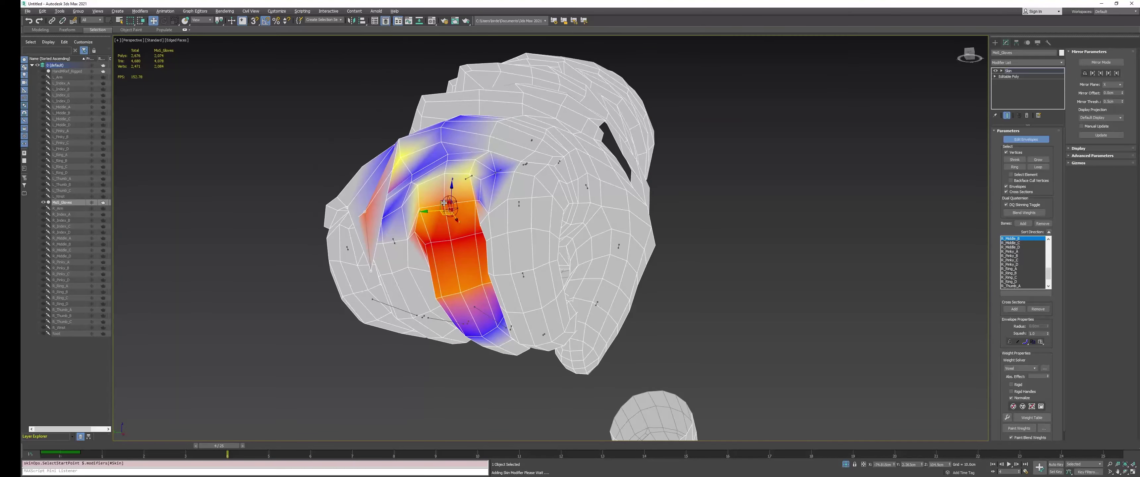
# Set the absolute effect of the stray vertices beside the middle finger's knuckle to 0 for the R_Middle_B bone
pyautogui.click(1027, 429)
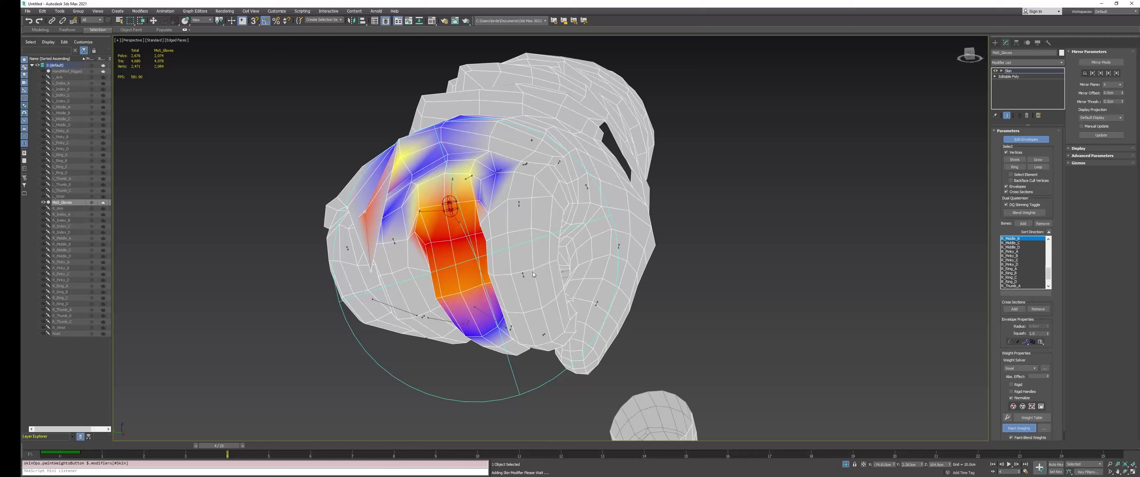
pyautogui.rightClick(450, 286)
pyautogui.rightClick(1047, 377)
pyautogui.keyDown('alt'); pyautogui.moveTo(328, 266); pyautogui.dragTo(390, 139, button='middle'); pyautogui.keyUp('alt')
pyautogui.scroll(3, 389, 139)
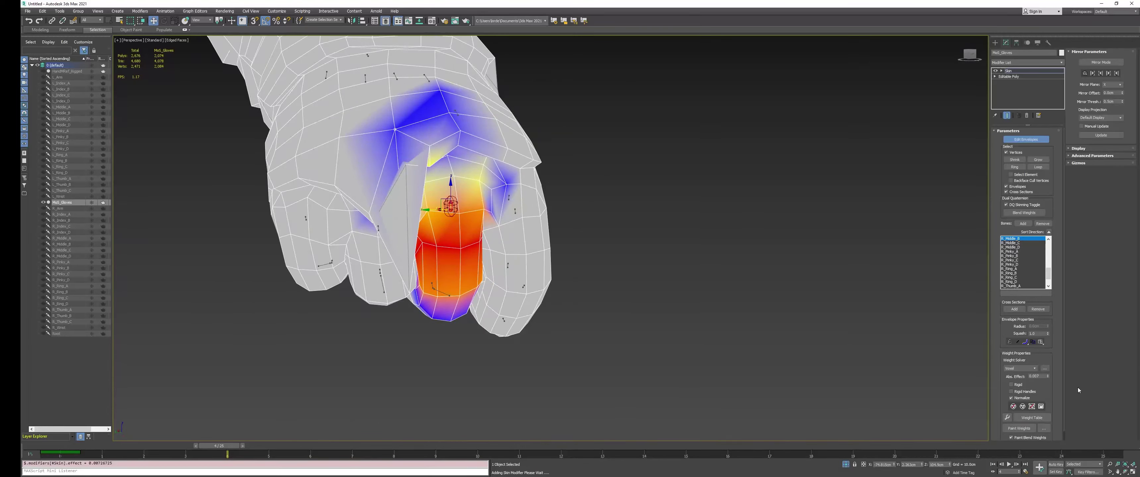
pyautogui.rightClick(1050, 377)
pyautogui.keyDown('alt'); pyautogui.moveTo(351, 307); pyautogui.dragTo(354, 245, button='middle'); pyautogui.keyUp('alt')
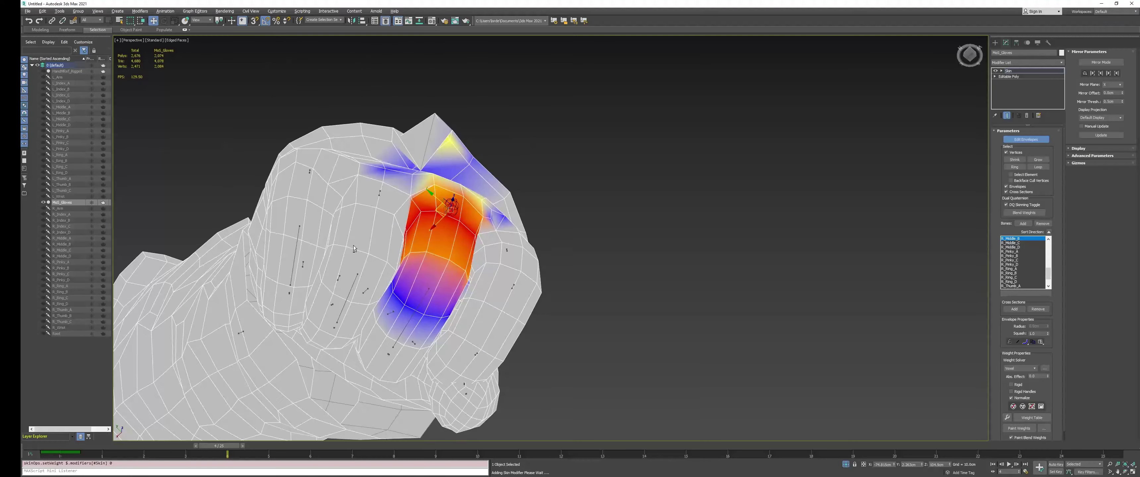
pyautogui.click(385, 169)
pyautogui.rightClick(1050, 377)
pyautogui.keyDown('alt'); pyautogui.moveTo(384, 208); pyautogui.dragTo(344, 220, button='middle'); pyautogui.keyUp('alt')
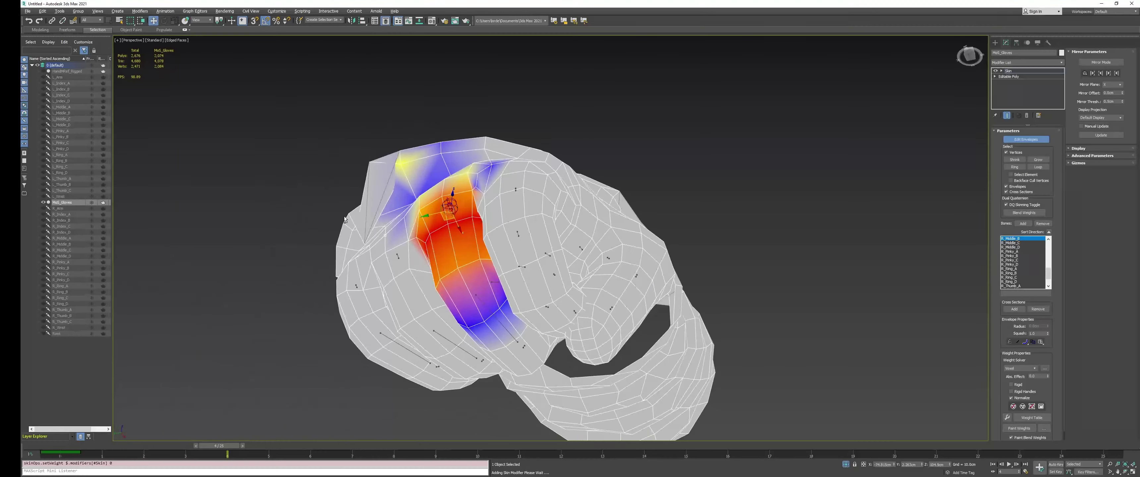
# Set the absolute effect of the stray vertices behind the ring finger's knuckle to 0 for the R_Ring_B bone
pyautogui.click(397, 255)
pyautogui.keyDown('alt'); pyautogui.moveTo(397, 255); pyautogui.dragTo(289, 160, button='middle'); pyautogui.keyUp('alt')
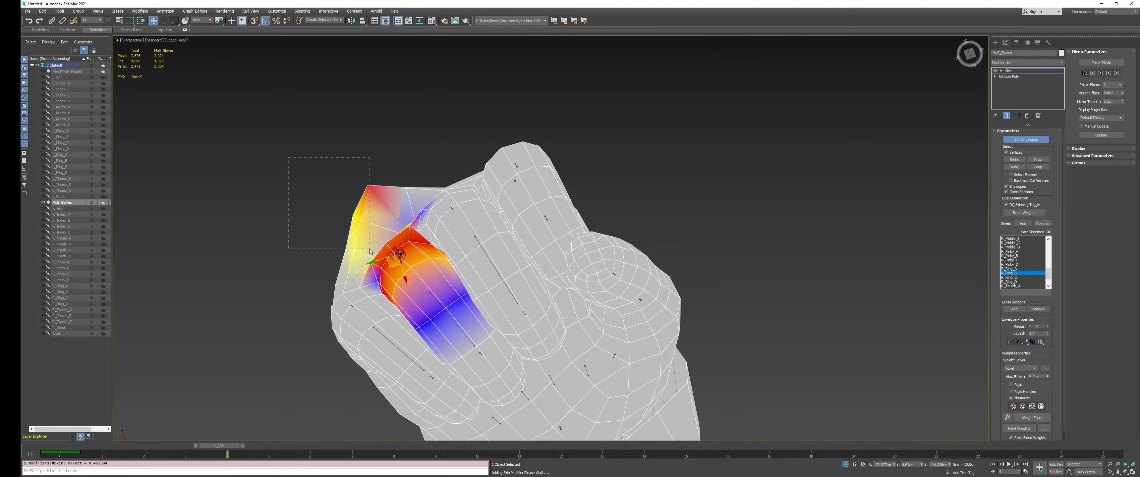
pyautogui.moveTo(374, 255); pyautogui.dragTo(373, 253)
pyautogui.rightClick(1048, 378)
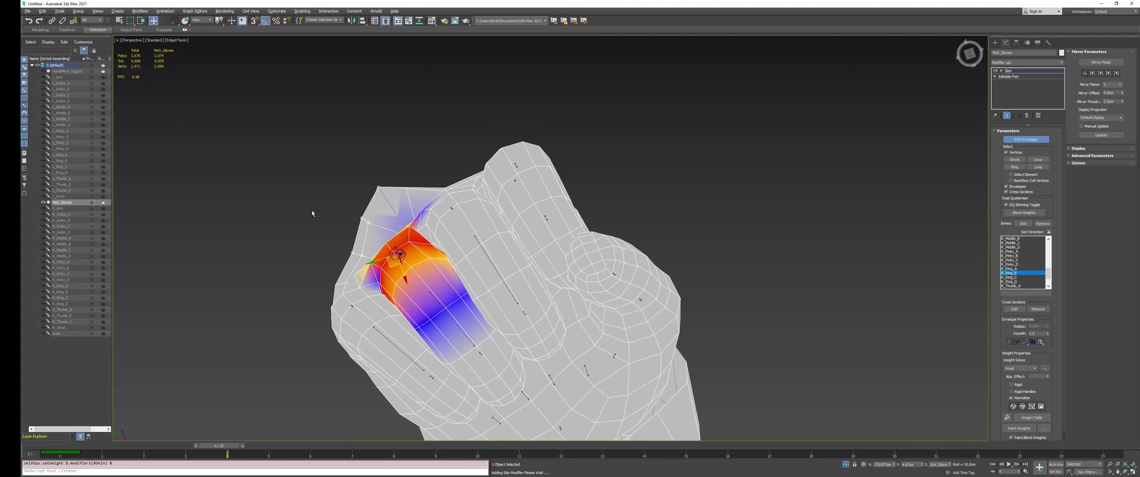
# Select the R_Ring_A bone and set the absolute effect of the outermost ring-knuckle vertices to 1.0
pyautogui.keyDown('alt'); pyautogui.moveTo(311, 211); pyautogui.dragTo(362, 265, button='middle'); pyautogui.keyUp('alt')
pyautogui.keyDown('alt'); pyautogui.moveTo(391, 236); pyautogui.dragTo(340, 260, button='middle'); pyautogui.keyUp('alt')
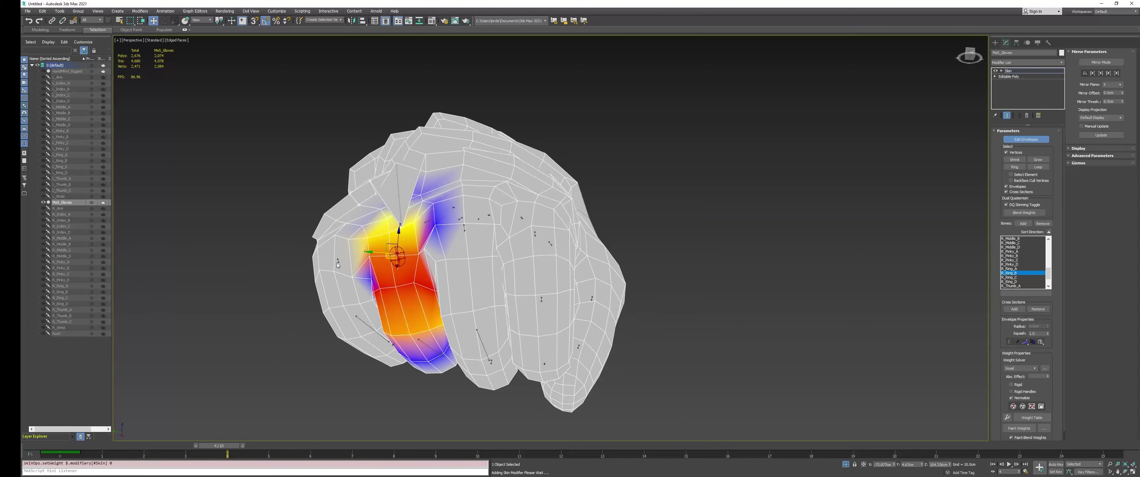
pyautogui.click(339, 261)
pyautogui.click(459, 218)
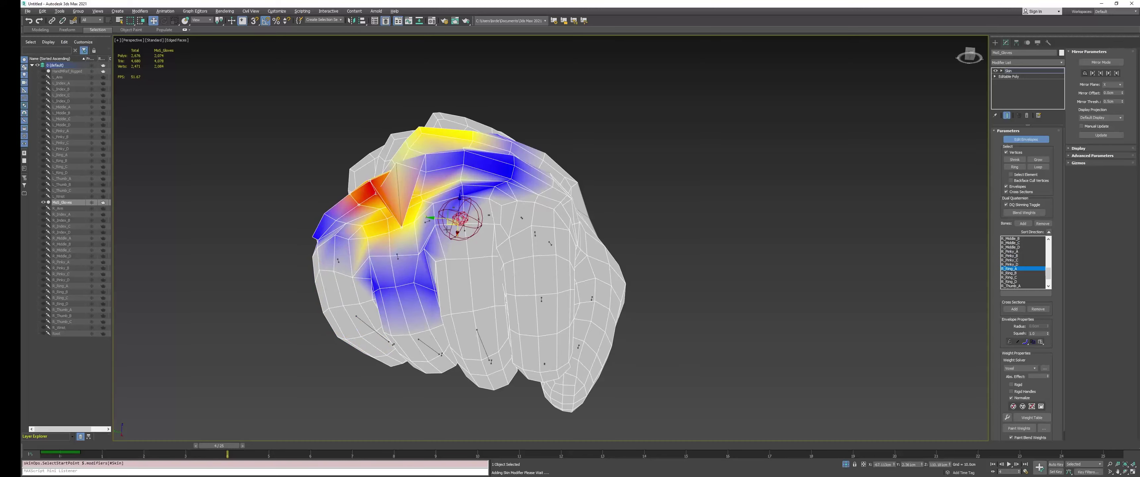
pyautogui.keyDown('alt'); pyautogui.moveTo(459, 219); pyautogui.dragTo(425, 197, button='middle'); pyautogui.keyUp('alt')
pyautogui.keyDown('alt'); pyautogui.moveTo(366, 94); pyautogui.dragTo(314, 79, button='middle'); pyautogui.keyUp('alt')
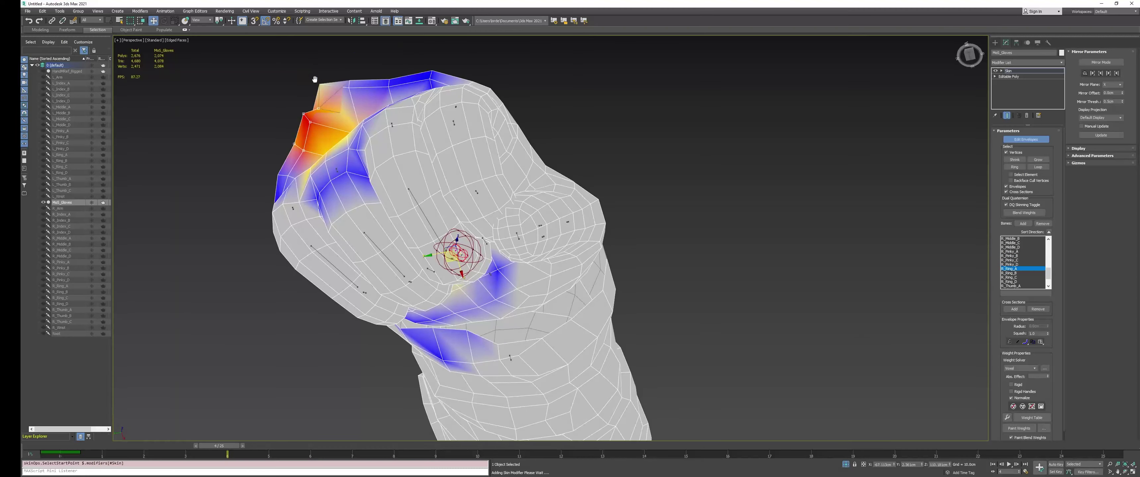
pyautogui.moveTo(328, 116); pyautogui.dragTo(330, 118)
pyautogui.moveTo(1047, 375); pyautogui.dragTo(1048, 336)
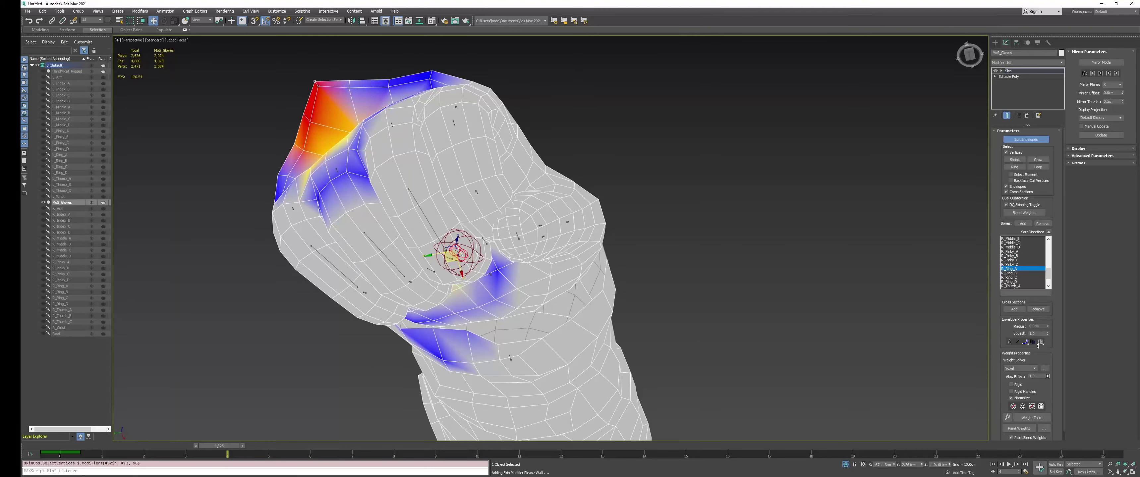
# Restart envelope editing on the gloves' Skin modifier and turn on Mirror Mode
pyautogui.keyDown('alt'); pyautogui.moveTo(385, 116); pyautogui.dragTo(408, 218, button='middle'); pyautogui.keyUp('alt')
pyautogui.scroll(-5, 408, 217)
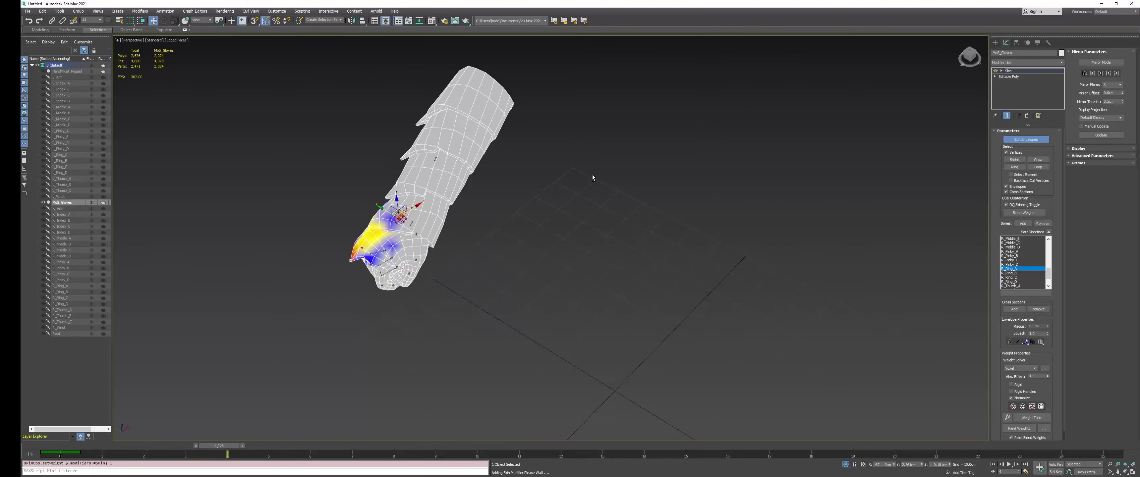
pyautogui.click(1028, 140)
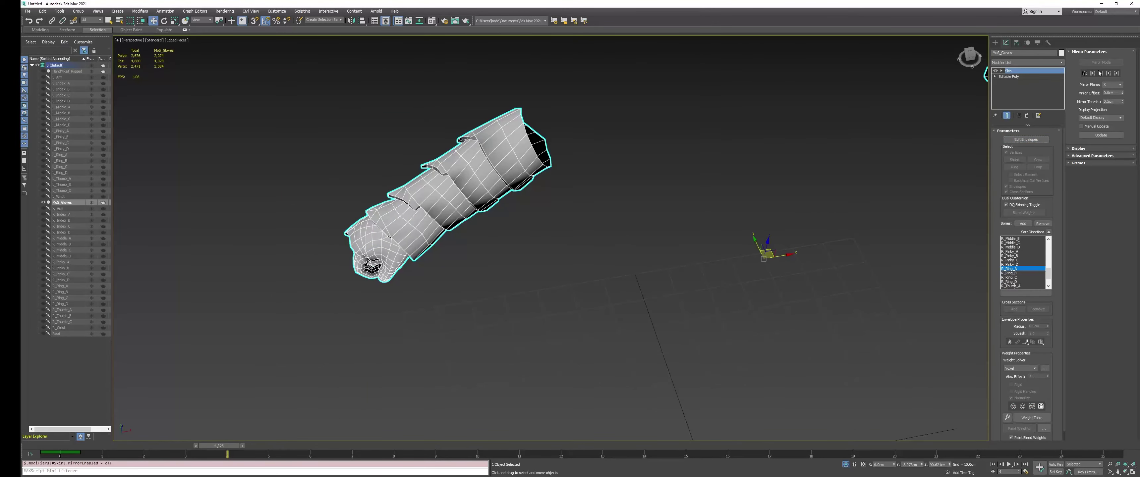
pyautogui.click(1026, 139)
pyautogui.click(1101, 62)
pyautogui.scroll(5, 428, 186)
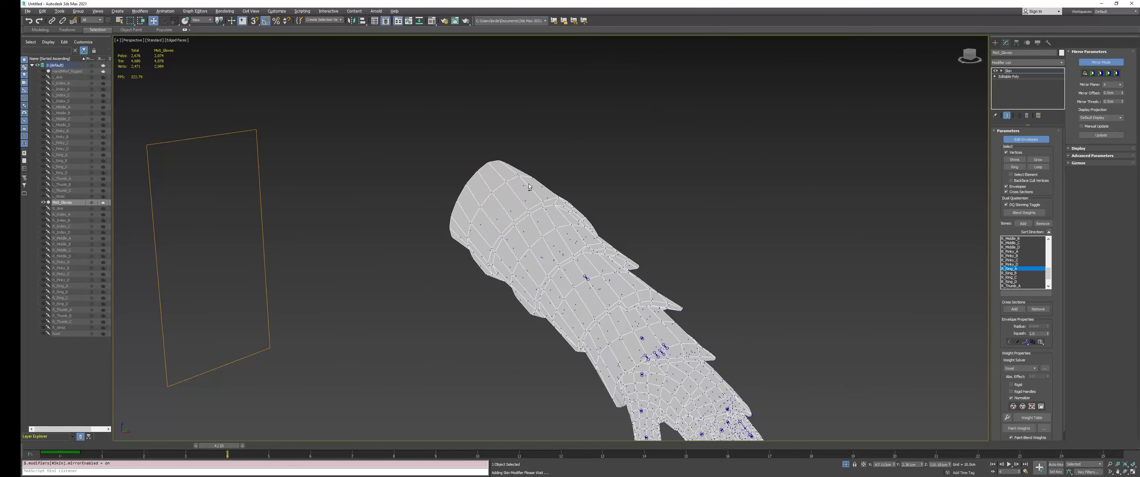
pyautogui.keyDown('alt'); pyautogui.moveTo(528, 184); pyautogui.dragTo(487, 139, button='middle'); pyautogui.keyUp('alt')
# At frame 6, paste the mirrored skin weights to all glove vertices, and leave Mirror Mode and envelope editing
pyautogui.moveTo(212, 448); pyautogui.dragTo(380, 448)
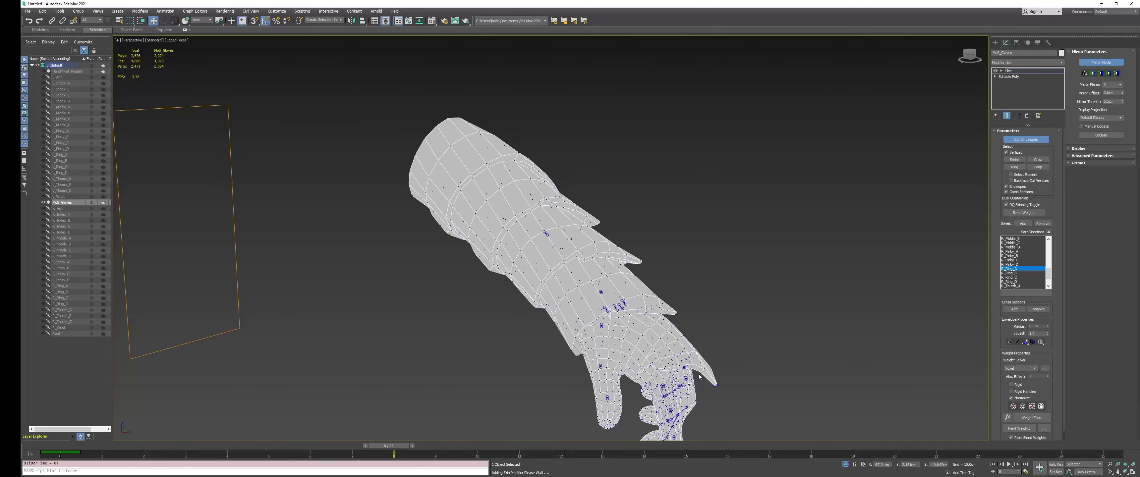
pyautogui.keyDown('alt'); pyautogui.moveTo(518, 390); pyautogui.dragTo(628, 328, button='middle'); pyautogui.keyUp('alt')
pyautogui.moveTo(191, 261); pyautogui.dragTo(401, 282, button='middle')
pyautogui.press('F4')
pyautogui.press('F4')
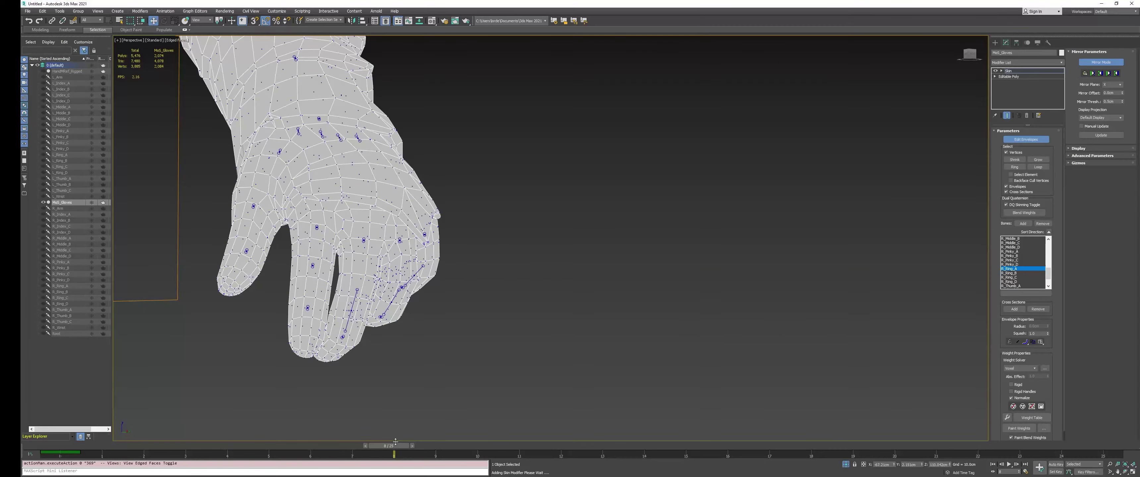
pyautogui.moveTo(399, 448); pyautogui.dragTo(305, 449)
pyautogui.press('w')
pyautogui.press('F4')
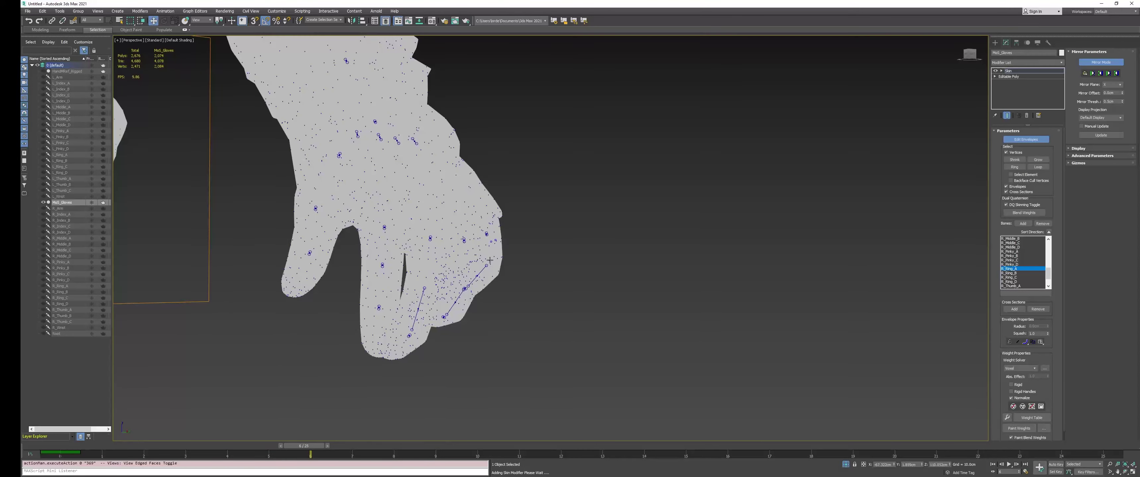
pyautogui.press('F4')
pyautogui.click(1109, 73)
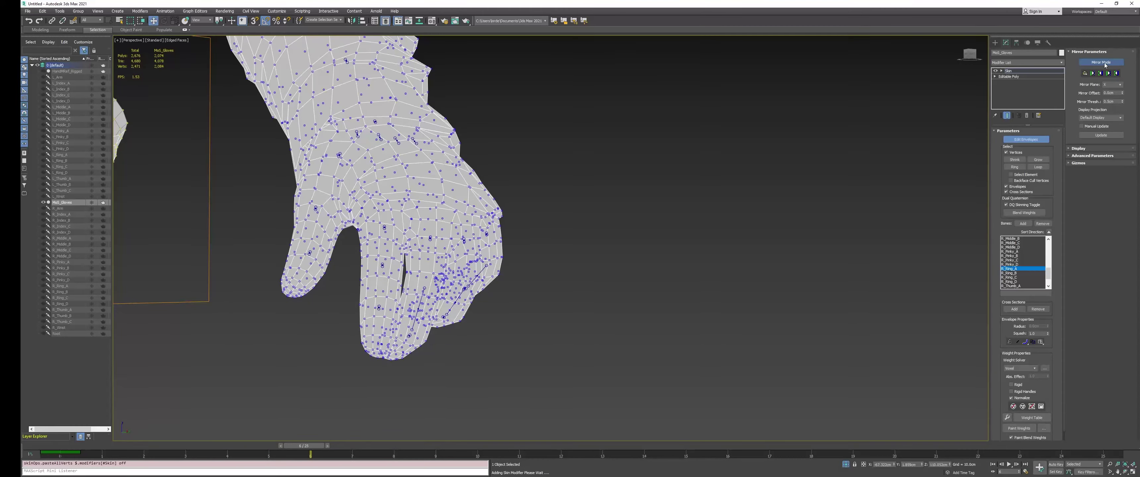
pyautogui.click(1099, 61)
pyautogui.moveTo(598, 199); pyautogui.dragTo(978, 183, button='middle')
pyautogui.click(1022, 139)
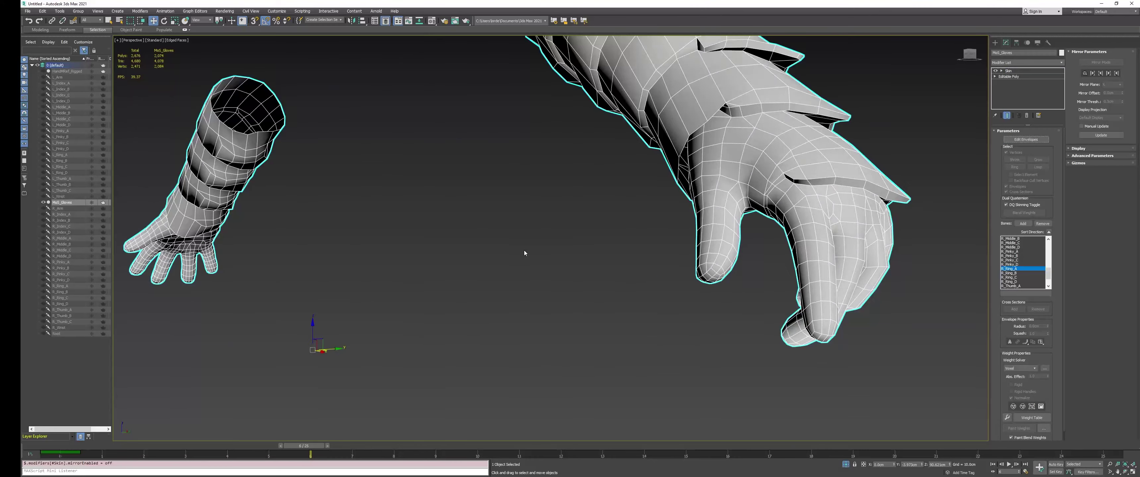
# Examine the glove's deformation across the hand poses with the edged faces hidden
pyautogui.scroll(-5, 524, 250)
pyautogui.keyDown('alt'); pyautogui.moveTo(524, 251); pyautogui.dragTo(418, 312, button='middle'); pyautogui.keyUp('alt')
pyautogui.press('F4')
pyautogui.moveTo(342, 323); pyautogui.dragTo(459, 311, button='middle')
pyautogui.scroll(3, 458, 312)
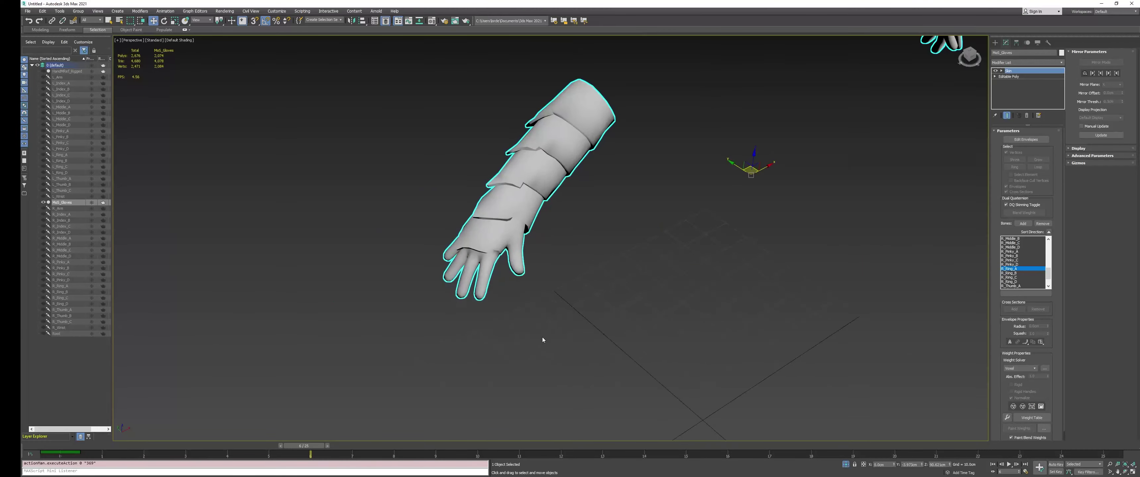
pyautogui.moveTo(543, 337); pyautogui.dragTo(460, 338, button='middle')
pyautogui.moveTo(304, 446); pyautogui.dragTo(431, 445)
pyautogui.moveTo(538, 442)
pyautogui.mouseDown()
pyautogui.moveTo(936, 425)
pyautogui.moveTo(271, 372)
pyautogui.moveTo(97, 377)
pyautogui.mouseUp()
pyautogui.press('F4')
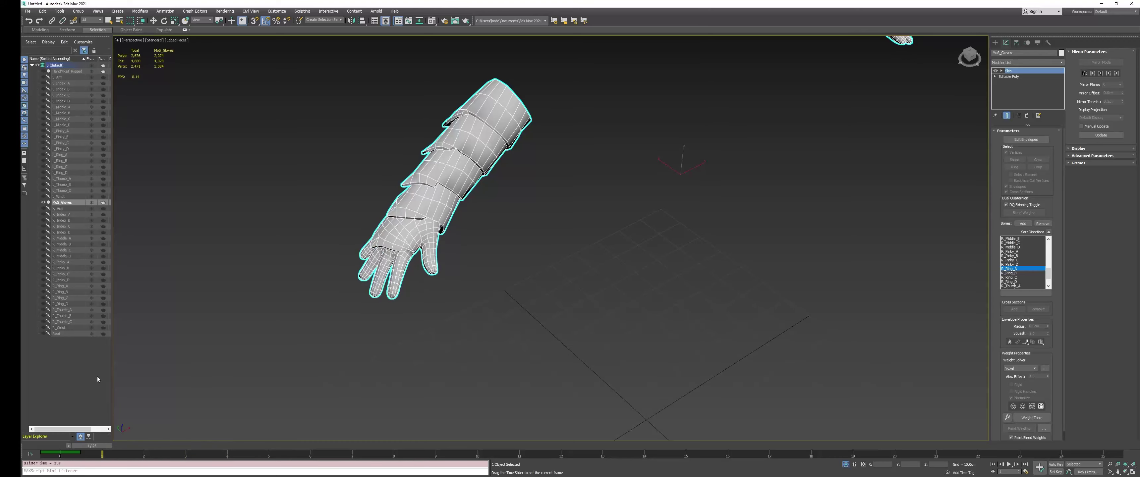
# Clone the skinned gloves in their frame 0 pose and convert the clone to Editable Poly
pyautogui.press('w')
pyautogui.scroll(-5, 462, 297)
pyautogui.keyDown('alt'); pyautogui.moveTo(531, 291); pyautogui.dragTo(534, 311, button='middle'); pyautogui.keyUp('alt')
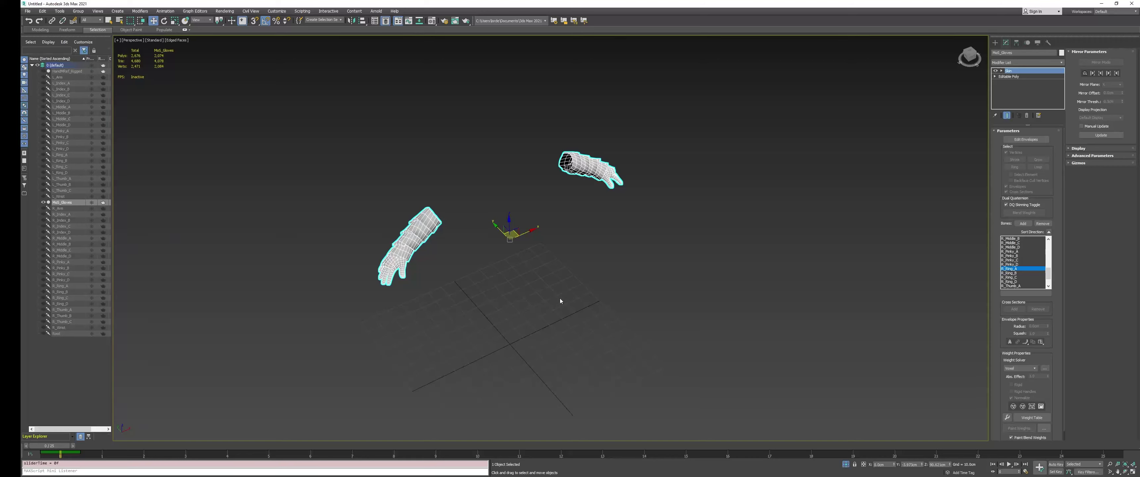
pyautogui.moveTo(579, 113); pyautogui.dragTo(628, 95, button='middle')
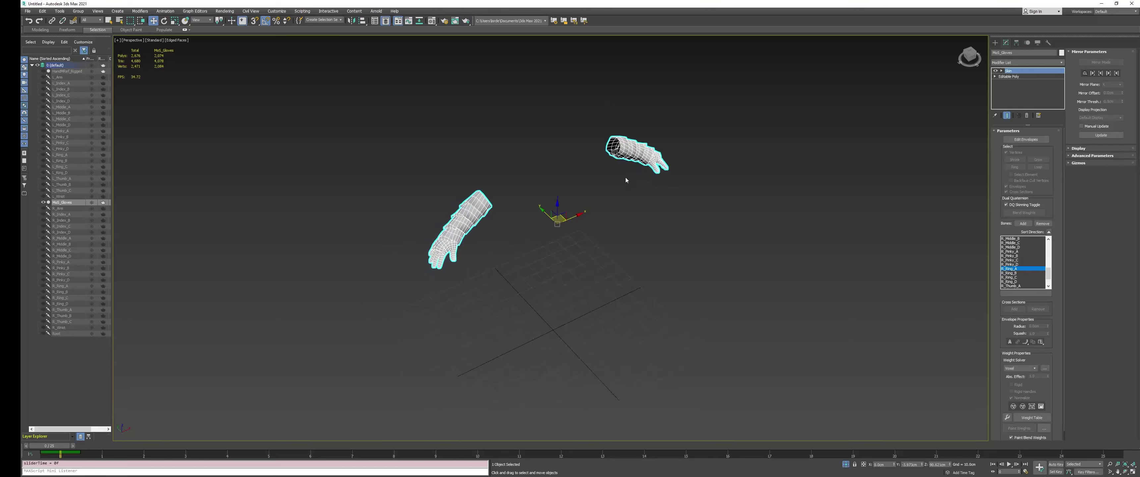
pyautogui.keyDown('alt'); pyautogui.moveTo(624, 242); pyautogui.dragTo(589, 235, button='middle'); pyautogui.keyUp('alt')
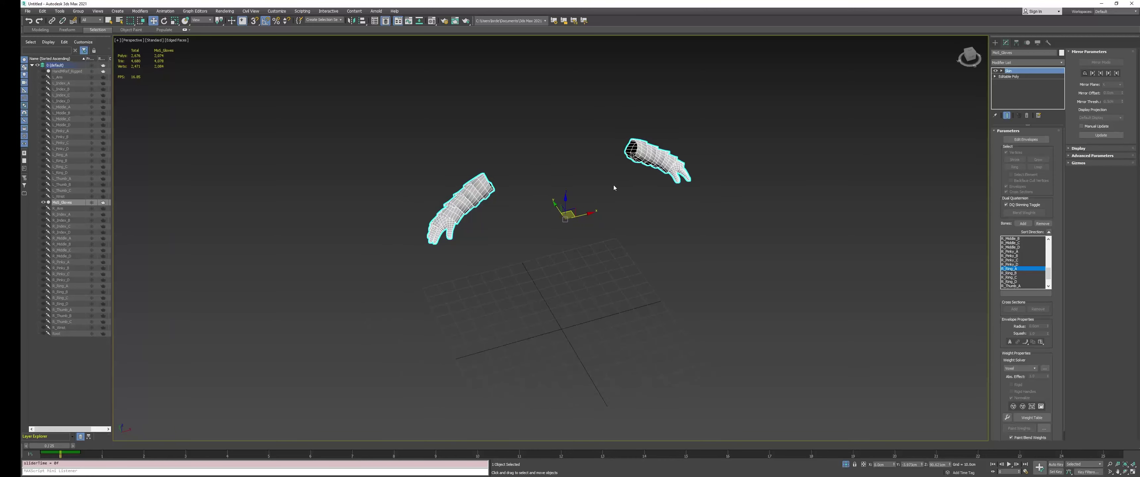
pyautogui.scroll(3, 499, 270)
pyautogui.moveTo(499, 270); pyautogui.dragTo(488, 279, button='middle')
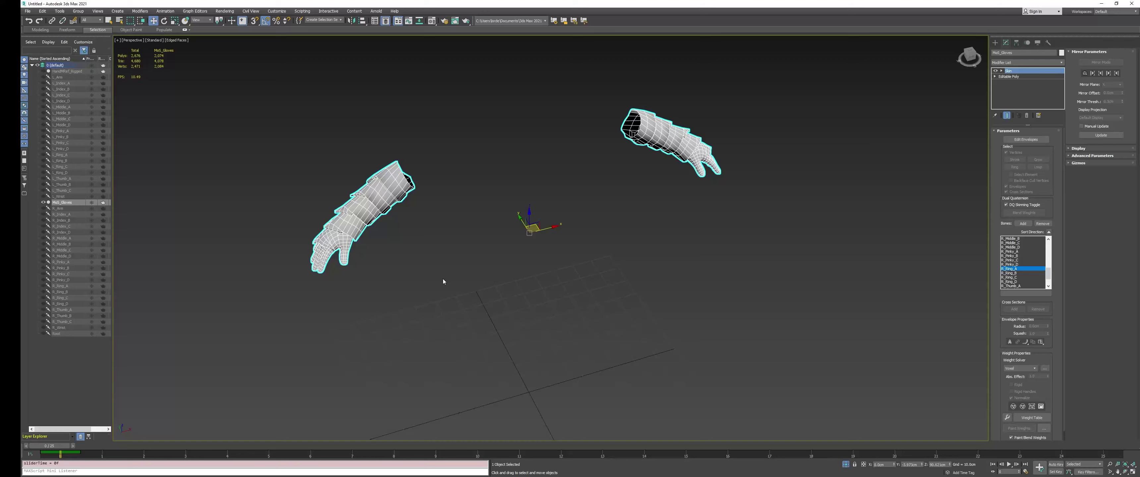
pyautogui.hotkey('ctrl', 'v')
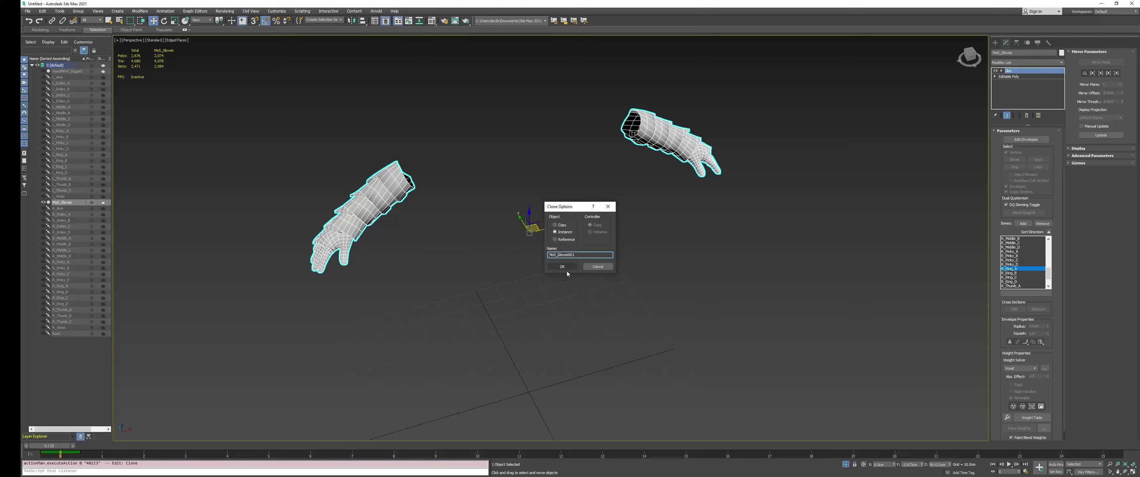
pyautogui.click(563, 267)
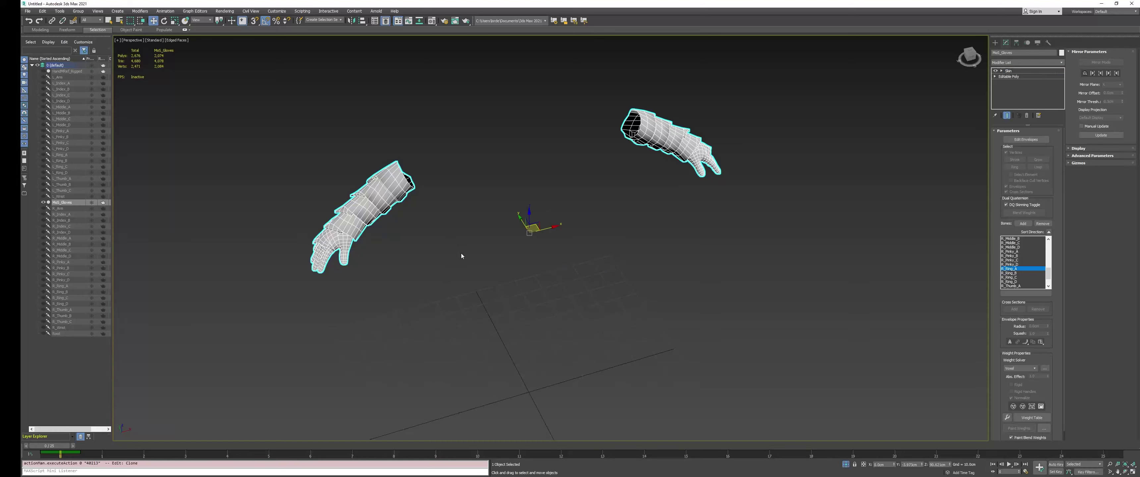
pyautogui.rightClick(503, 270)
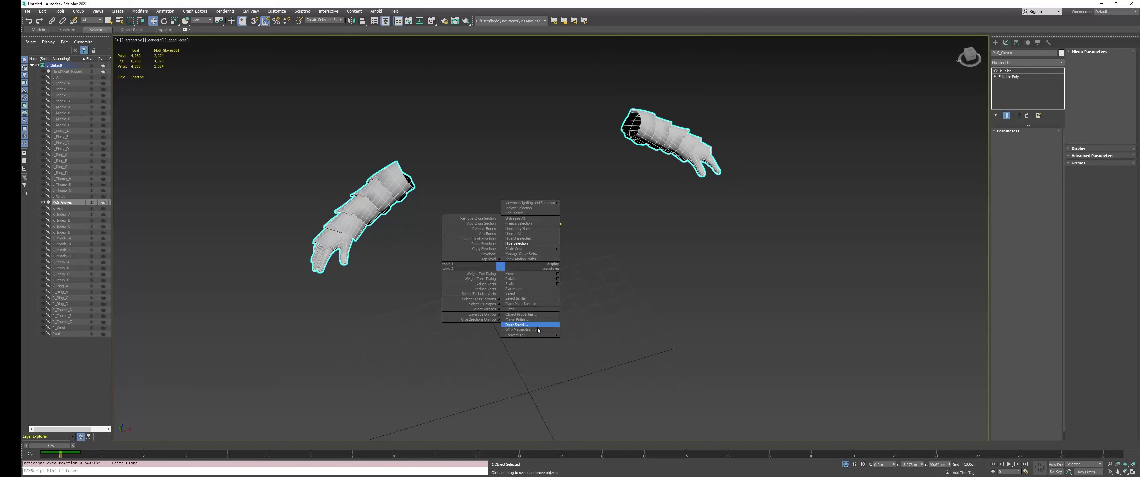
pyautogui.click(578, 341)
# Go to frame 1, clone the original skinned gloves again and convert the new clone to Editable Poly
pyautogui.click(62, 202)
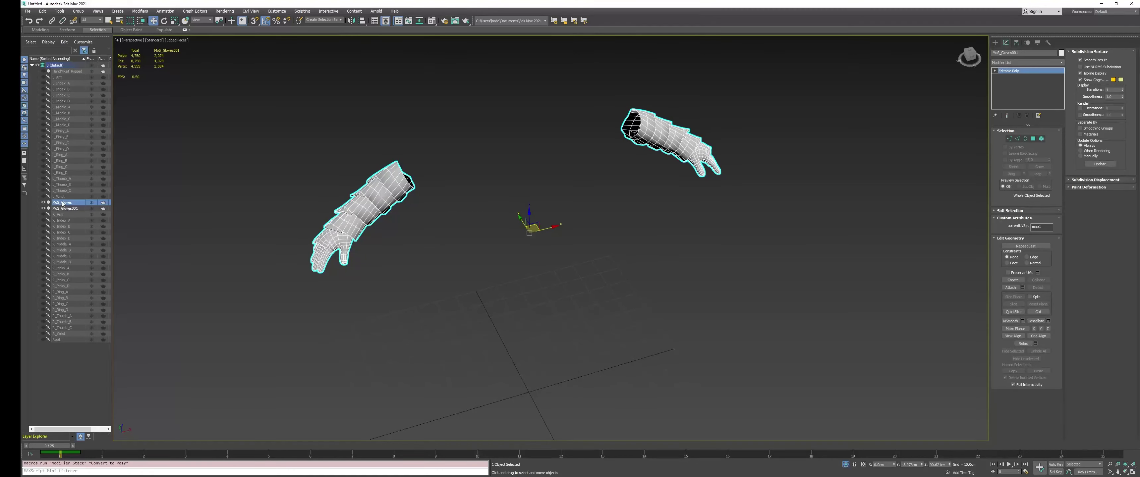
pyautogui.moveTo(57, 446); pyautogui.dragTo(101, 446)
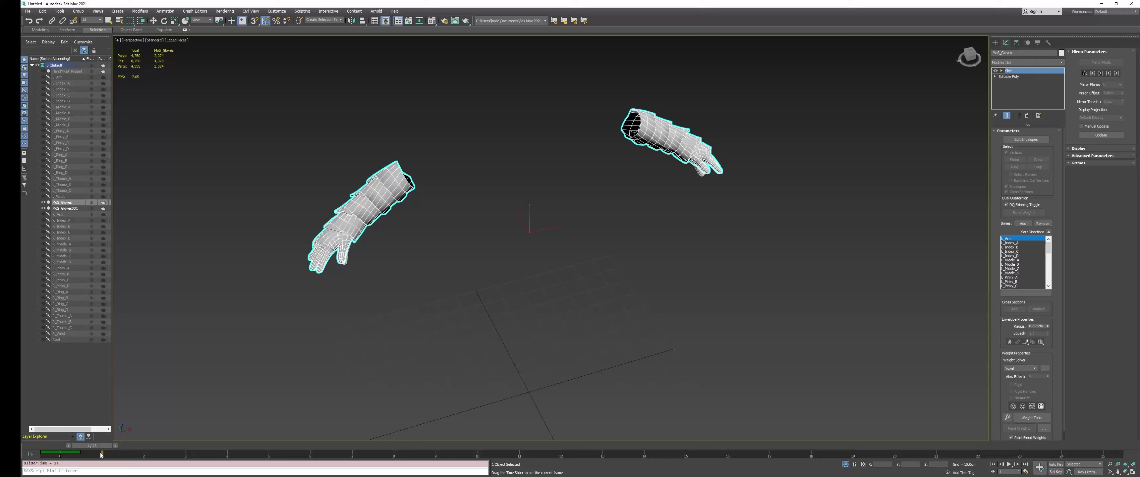
pyautogui.rightClick(439, 294)
pyautogui.click(462, 338)
pyautogui.click(566, 264)
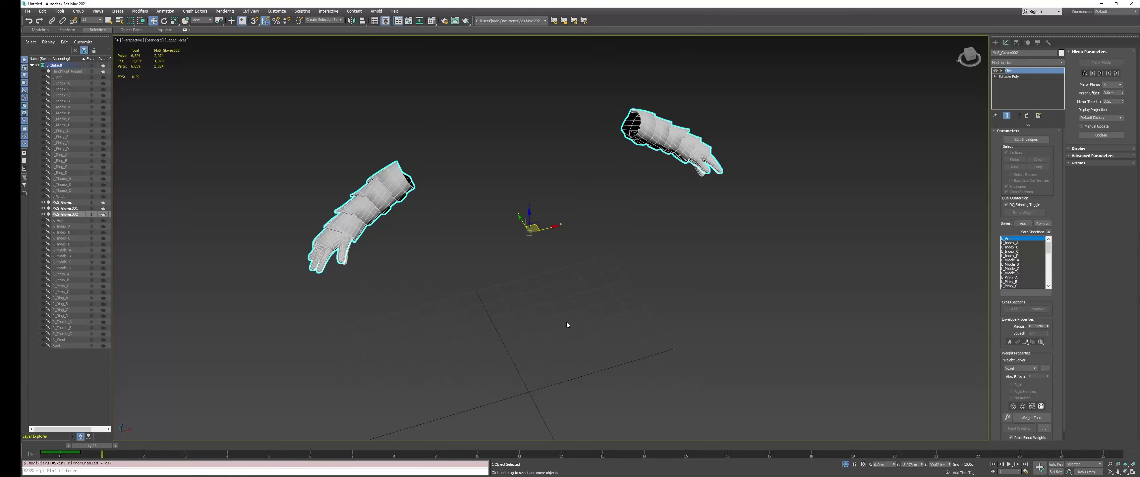
pyautogui.rightClick(484, 278)
pyautogui.moveTo(501, 345)
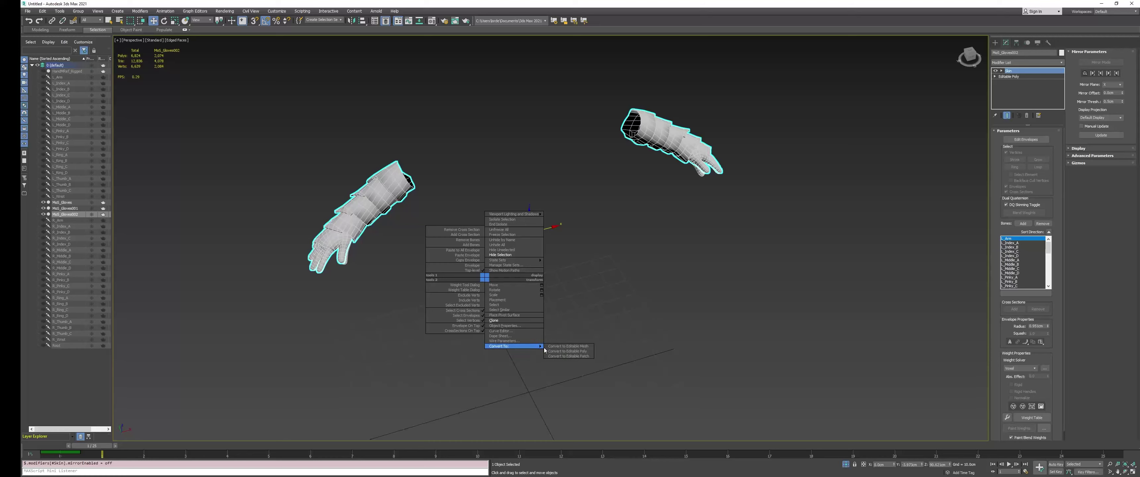
pyautogui.click(569, 352)
# Go to frame 2 and select the original skinned gloves
pyautogui.moveTo(98, 448); pyautogui.dragTo(140, 447)
pyautogui.press('w')
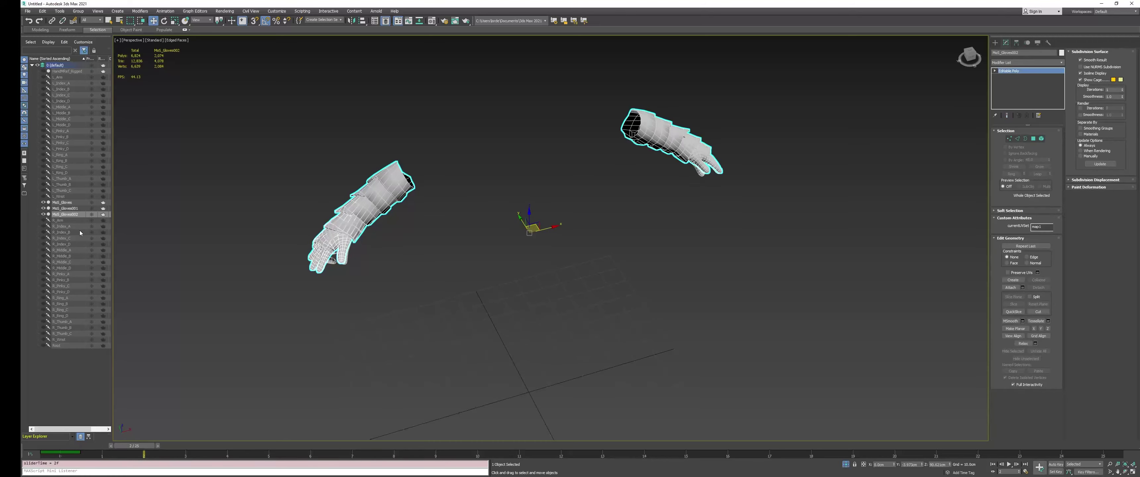
pyautogui.click(67, 203)
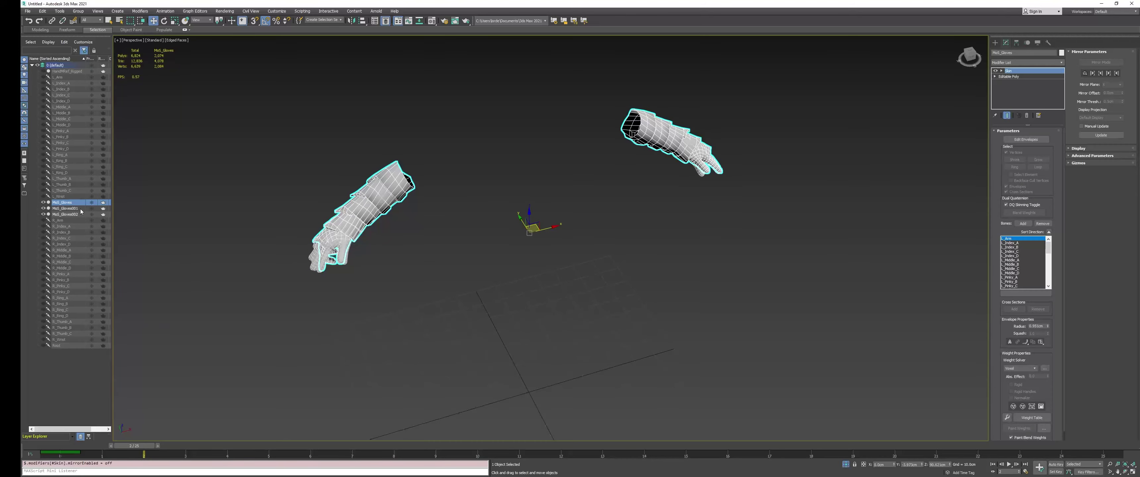
# Delete the two Editable Poly glove clones and return to frame 0
pyautogui.click(73, 209)
pyautogui.keyDown('ctrl'); pyautogui.click(72, 215); pyautogui.keyUp('ctrl')
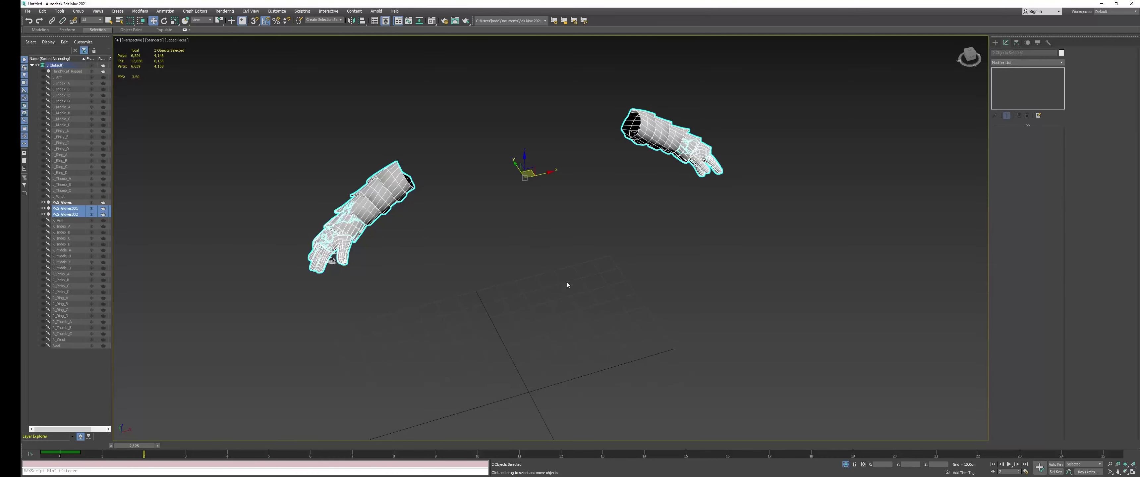
pyautogui.moveTo(566, 283); pyautogui.dragTo(624, 296, button='middle')
pyautogui.press('Delete')
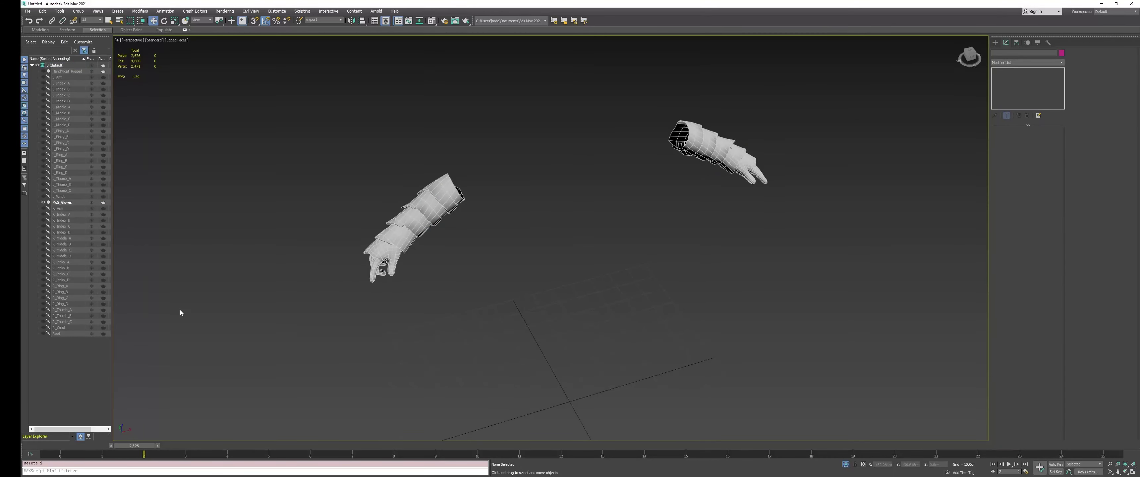
pyautogui.moveTo(133, 446); pyautogui.dragTo(49, 446)
pyautogui.moveTo(579, 217); pyautogui.dragTo(606, 236, button='middle')
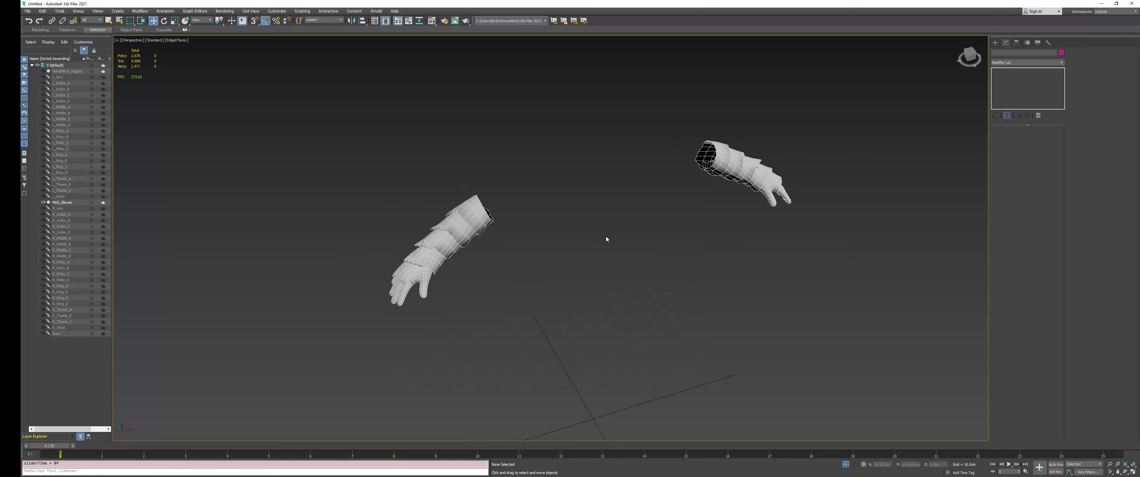
pyautogui.moveTo(658, 278); pyautogui.dragTo(577, 251, button='middle')
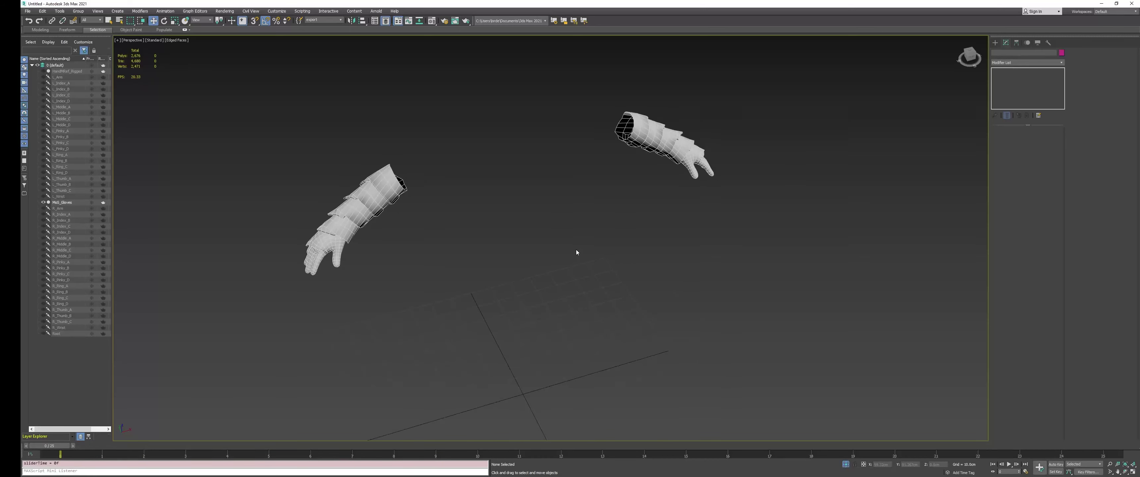
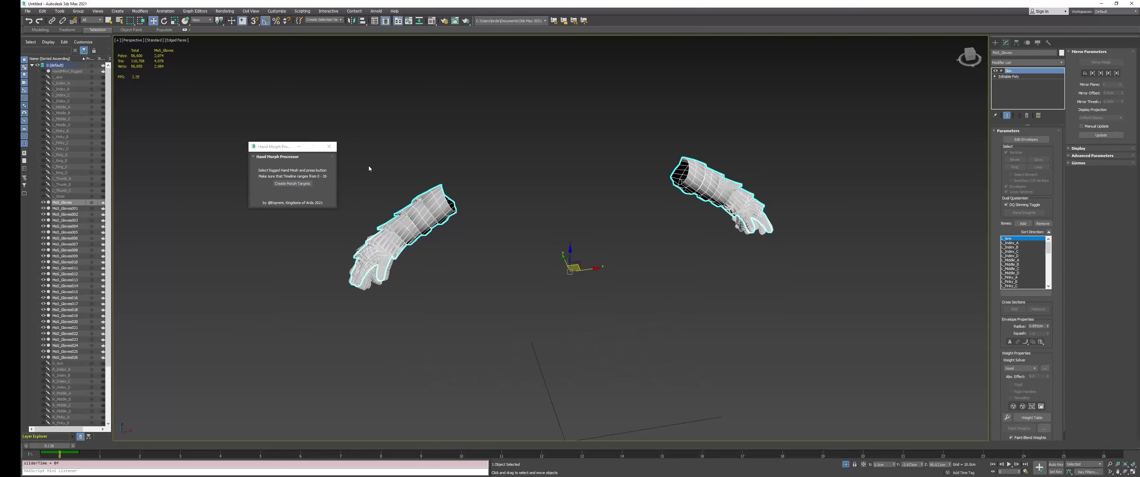
# Close the Hand Morph Processor window
pyautogui.click(328, 148)
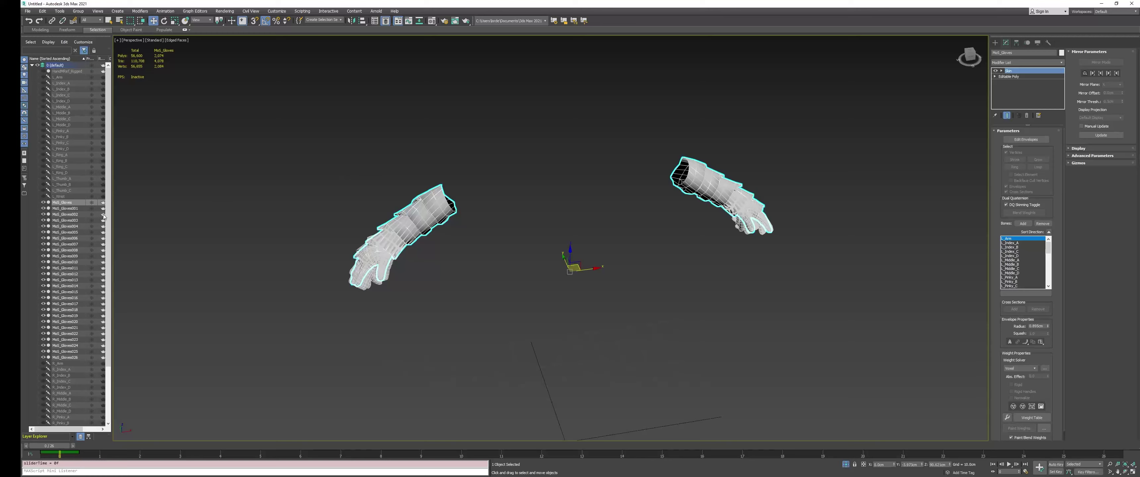
# Select the glove clones MoS_Gloves001 through MoS_Gloves026 and scrub the timeline to check whether they move with the rig
pyautogui.click(81, 210)
pyautogui.moveTo(542, 293); pyautogui.dragTo(466, 275, button='middle')
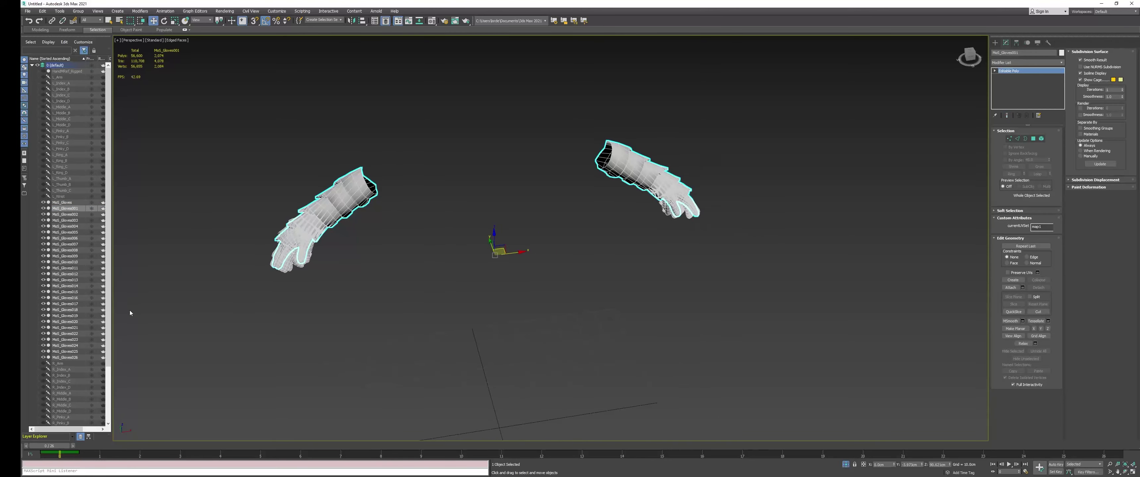
pyautogui.click(66, 204)
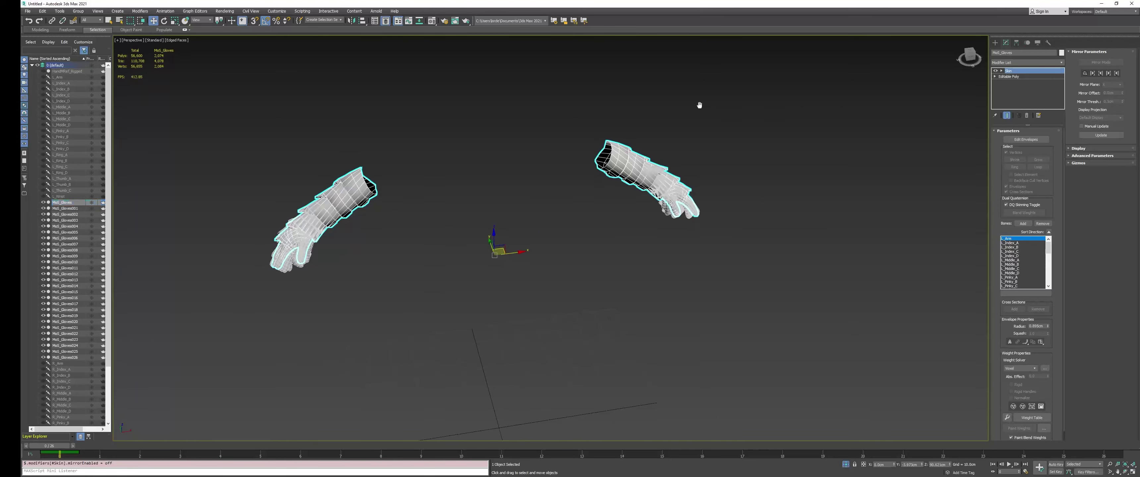
pyautogui.moveTo(700, 107); pyautogui.dragTo(738, 127, button='middle')
pyautogui.click(73, 209)
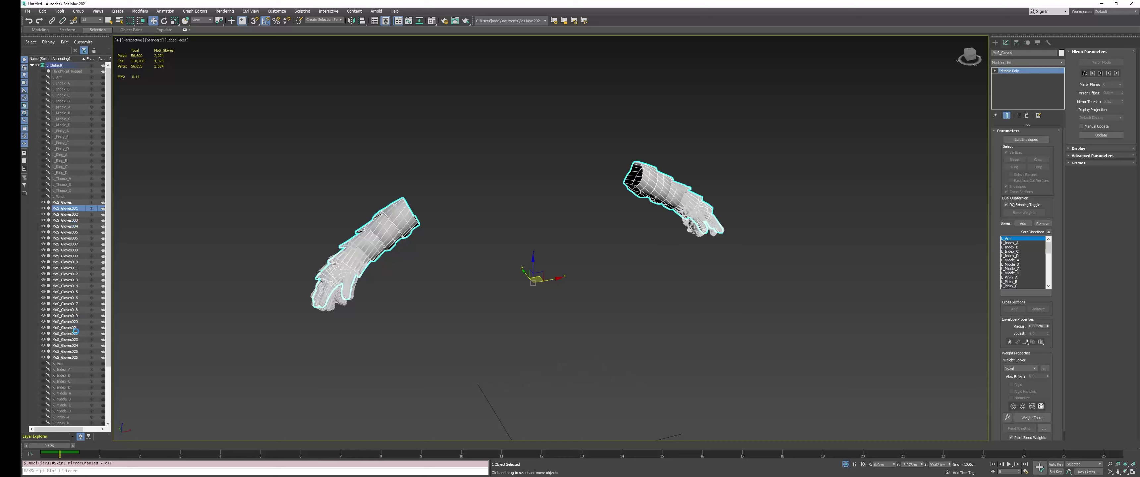
pyautogui.keyDown('shift'); pyautogui.click(76, 358); pyautogui.keyUp('shift')
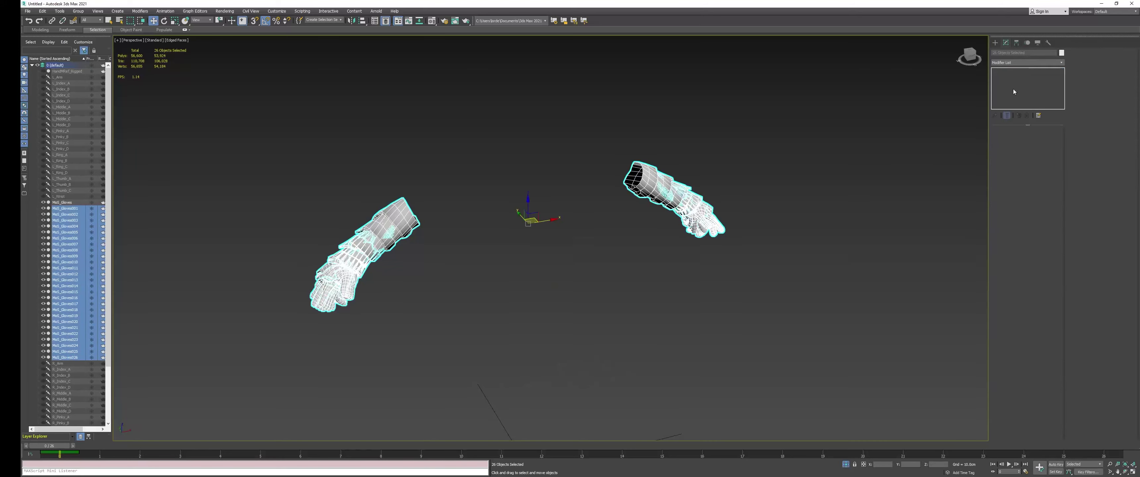
pyautogui.moveTo(64, 448); pyautogui.dragTo(216, 372)
pyautogui.moveTo(284, 363); pyautogui.dragTo(522, 247)
pyautogui.press('w')
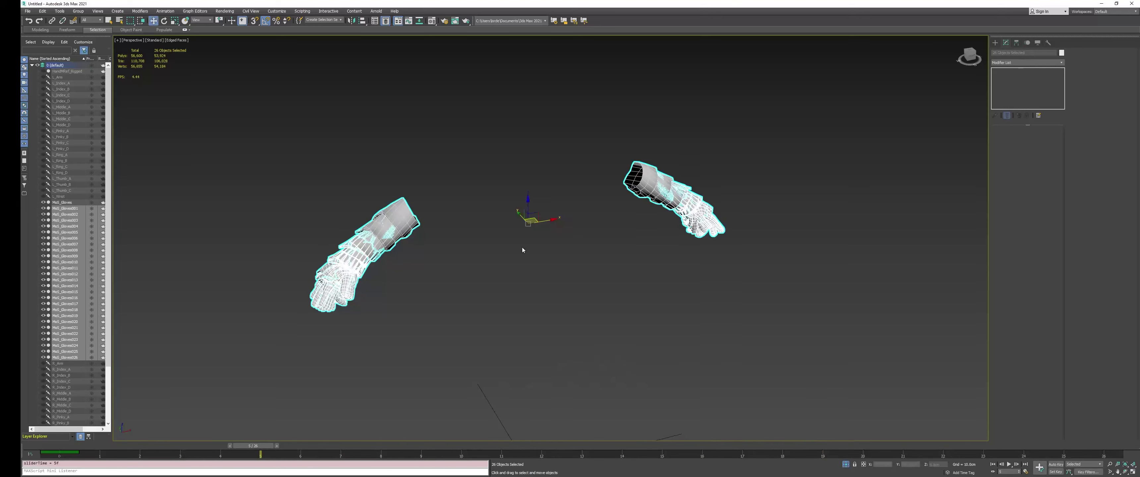
pyautogui.click(567, 341)
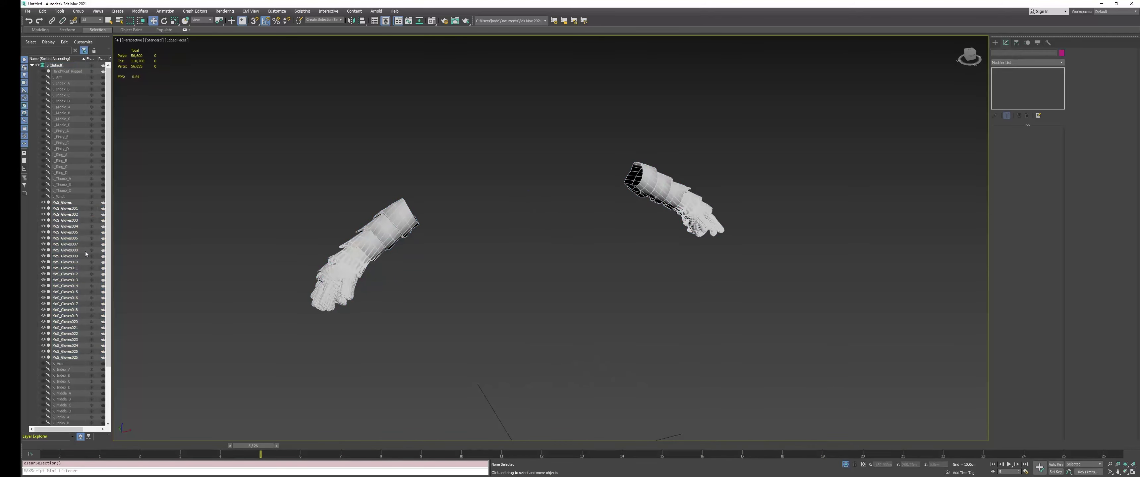
# Hide the original skinned gloves and scrub to frame 18 to examine the shaded glove clones up close
pyautogui.click(65, 251)
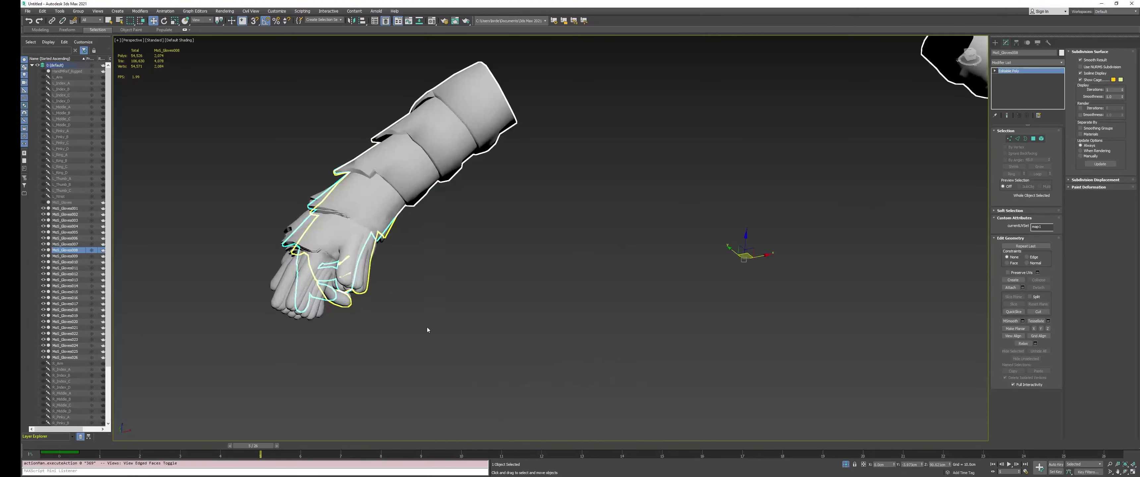
pyautogui.click(381, 317)
pyautogui.keyDown('alt'); pyautogui.moveTo(382, 318); pyautogui.dragTo(352, 337, button='middle'); pyautogui.keyUp('alt')
pyautogui.moveTo(252, 446); pyautogui.dragTo(783, 302)
pyautogui.moveTo(490, 171); pyautogui.dragTo(540, 234, button='middle')
pyautogui.scroll(-4, 541, 234)
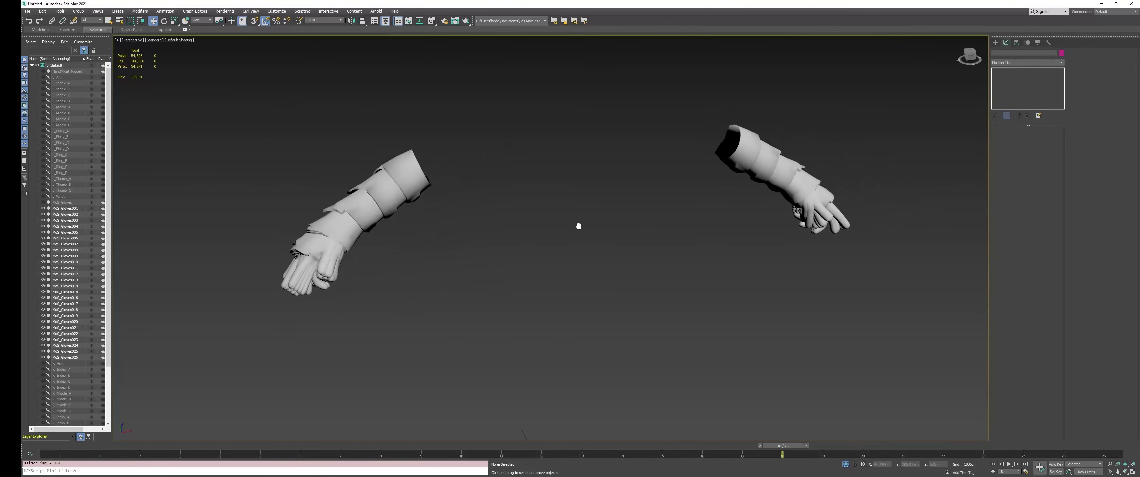
pyautogui.moveTo(239, 183); pyautogui.dragTo(325, 205, button='middle')
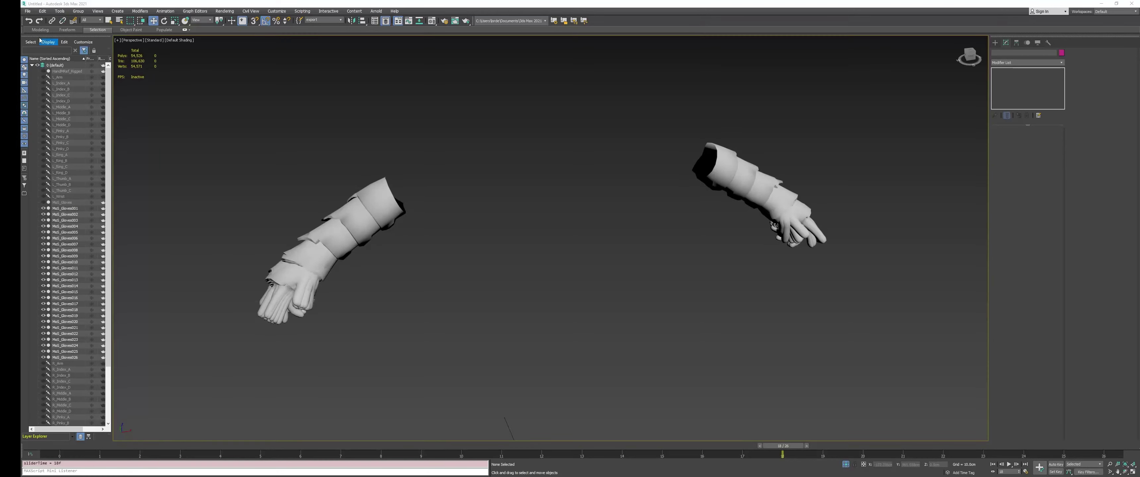
# Save the scene as gloves_morphs.max, replacing the existing file
pyautogui.click(28, 11)
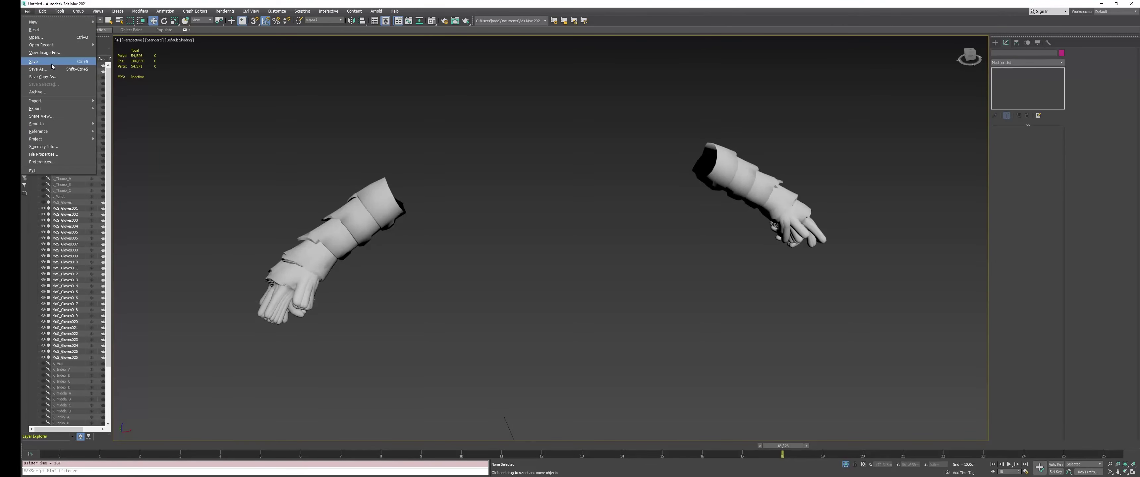
pyautogui.click(52, 65)
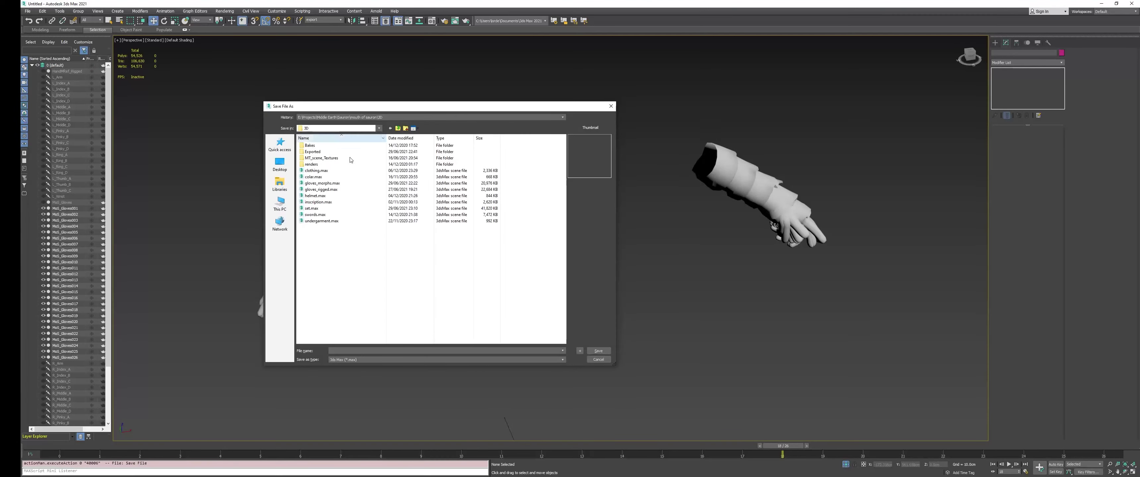
pyautogui.doubleClick(323, 183)
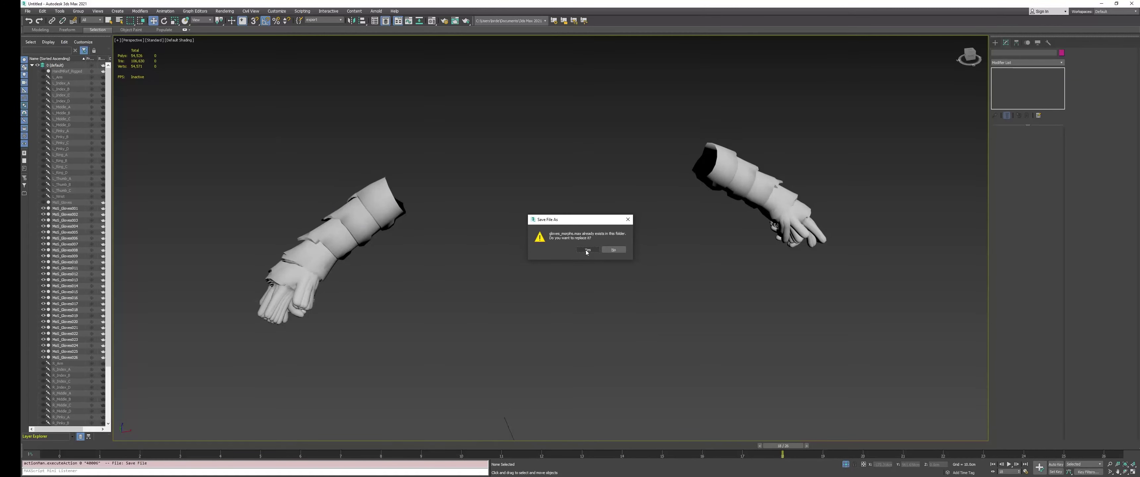
pyautogui.click(587, 251)
pyautogui.moveTo(575, 250); pyautogui.dragTo(377, 168, button='middle')
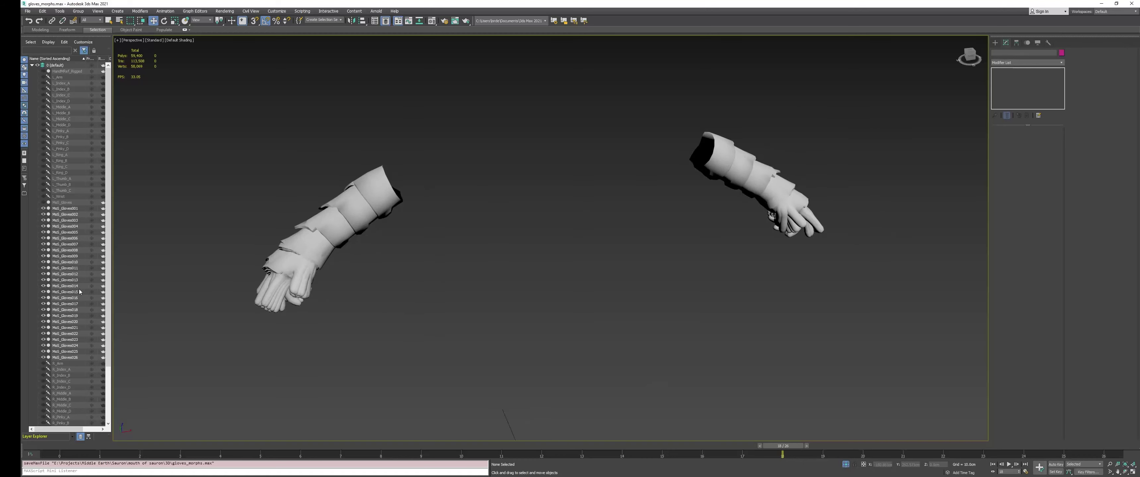
pyautogui.moveTo(373, 254)
pyautogui.mouseDown(button='middle')
pyautogui.moveTo(404, 267)
pyautogui.moveTo(388, 256)
pyautogui.mouseUp(button='middle')
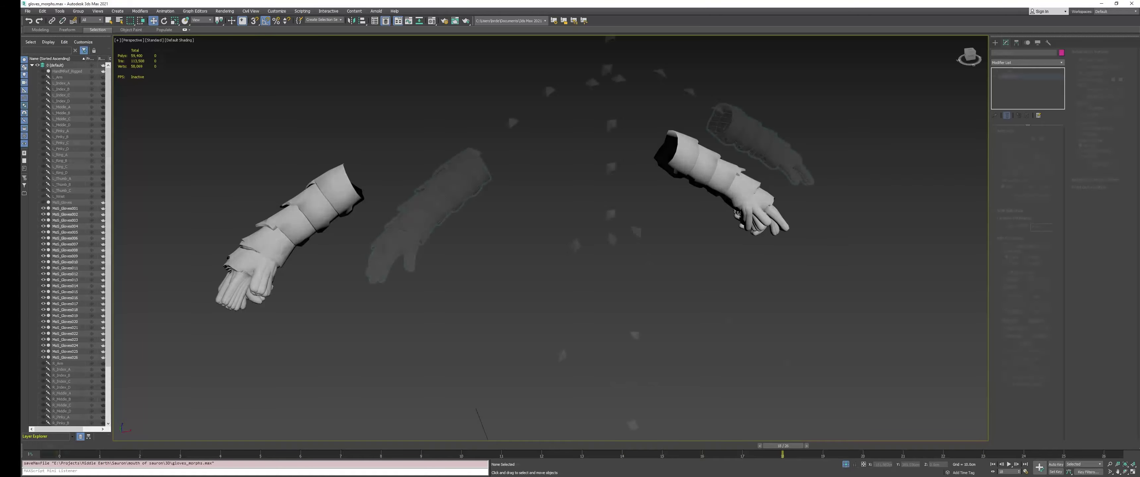
# In the set.max scene, merge the meshes MoS_Gloves001 through MoS_Gloves026 from gloves_morphs.max
pyautogui.moveTo(613, 162); pyautogui.dragTo(509, 205, button='middle')
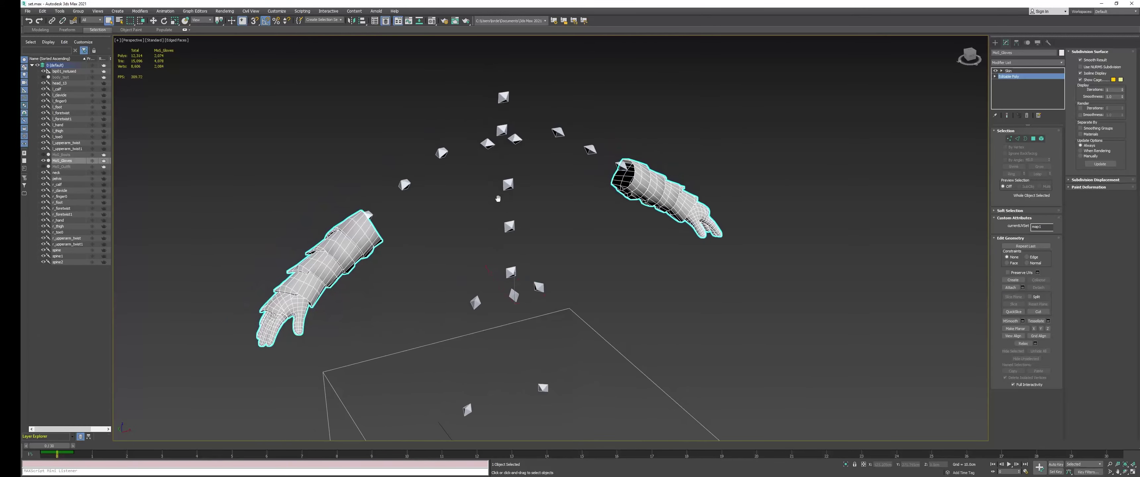
pyautogui.moveTo(348, 168); pyautogui.dragTo(345, 158, button='middle')
pyautogui.click(28, 12)
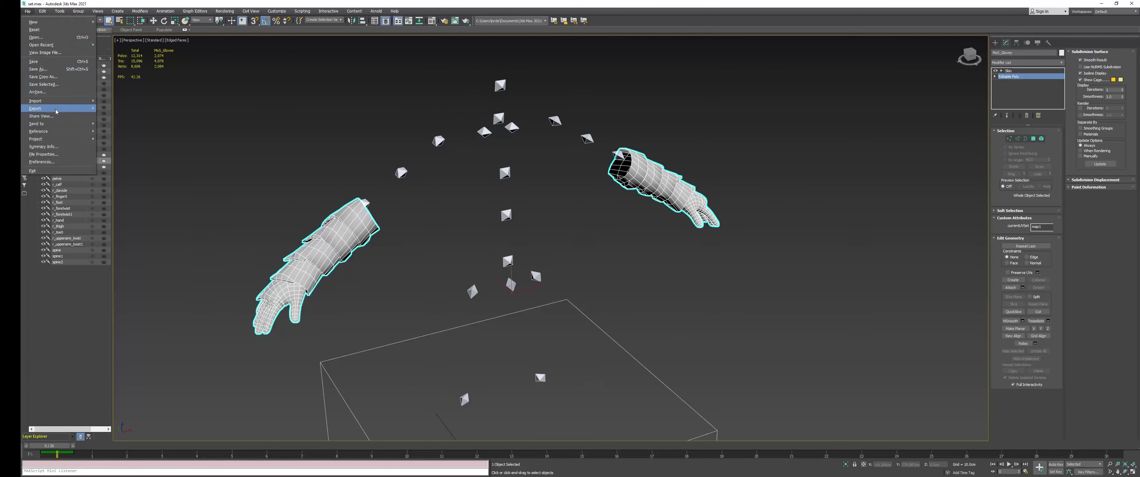
pyautogui.moveTo(62, 102)
pyautogui.click(111, 108)
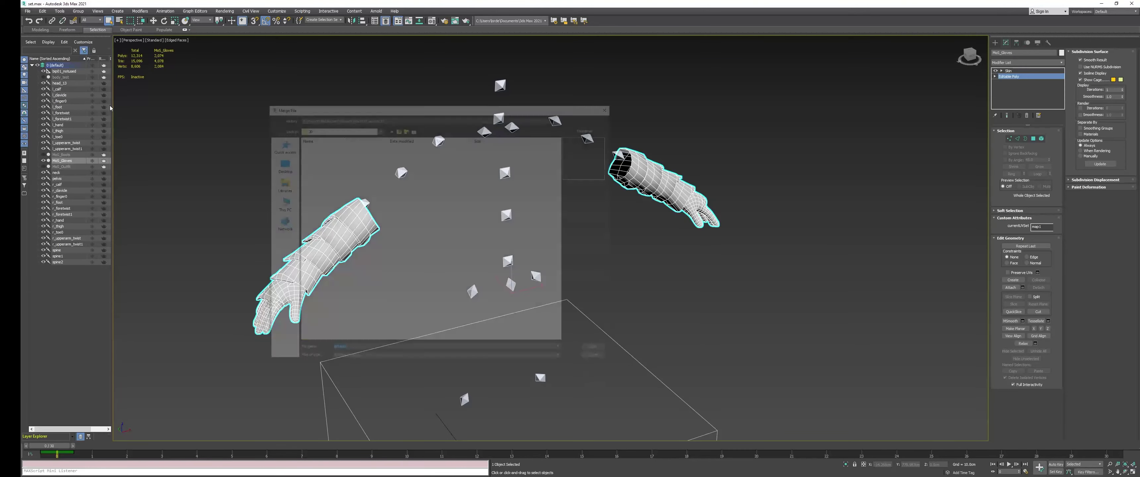
pyautogui.doubleClick(347, 182)
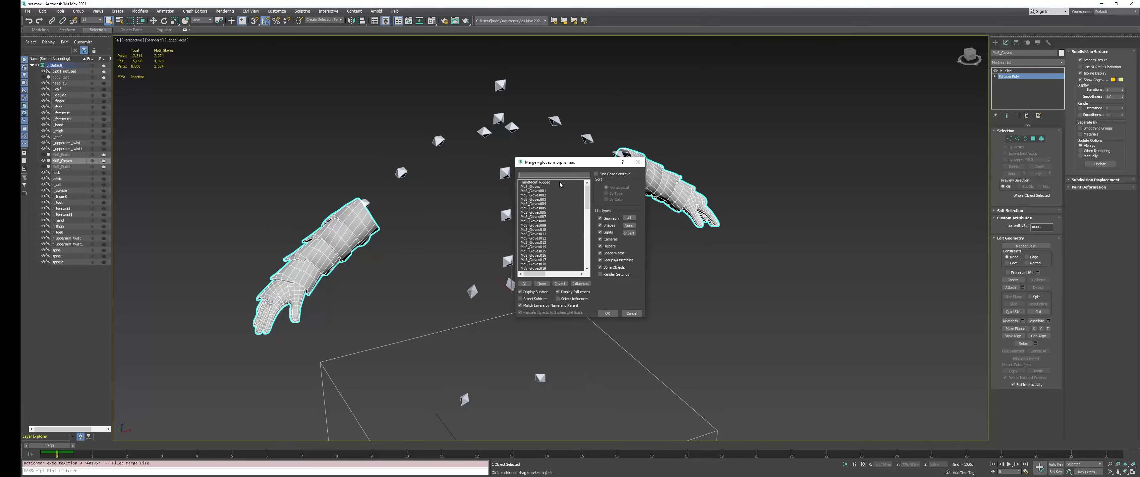
pyautogui.click(558, 192)
pyautogui.moveTo(587, 202)
pyautogui.mouseDown()
pyautogui.moveTo(587, 215)
pyautogui.moveTo(588, 203)
pyautogui.mouseUp()
pyautogui.keyDown('shift'); pyautogui.click(555, 247); pyautogui.keyUp('shift')
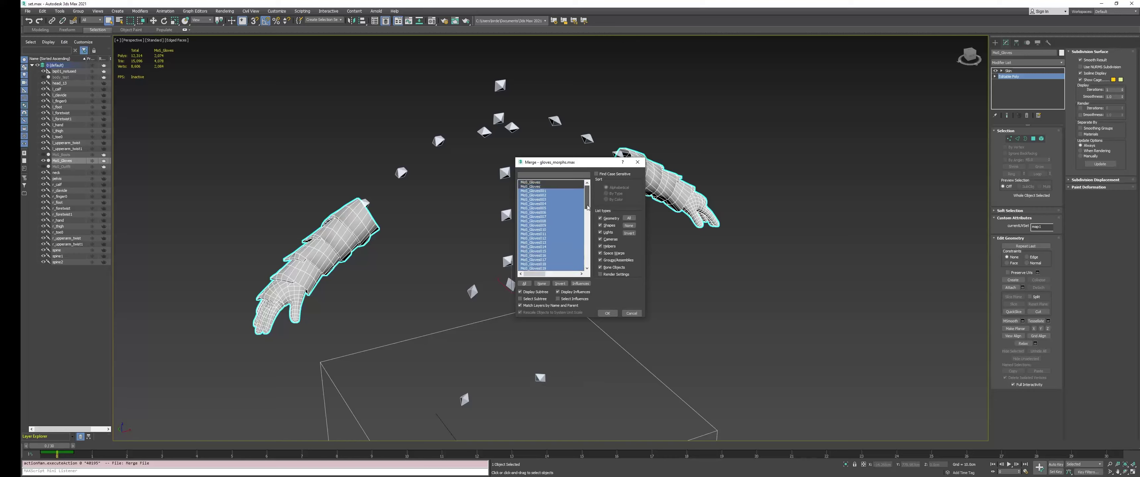
pyautogui.click(604, 314)
pyautogui.click(545, 259)
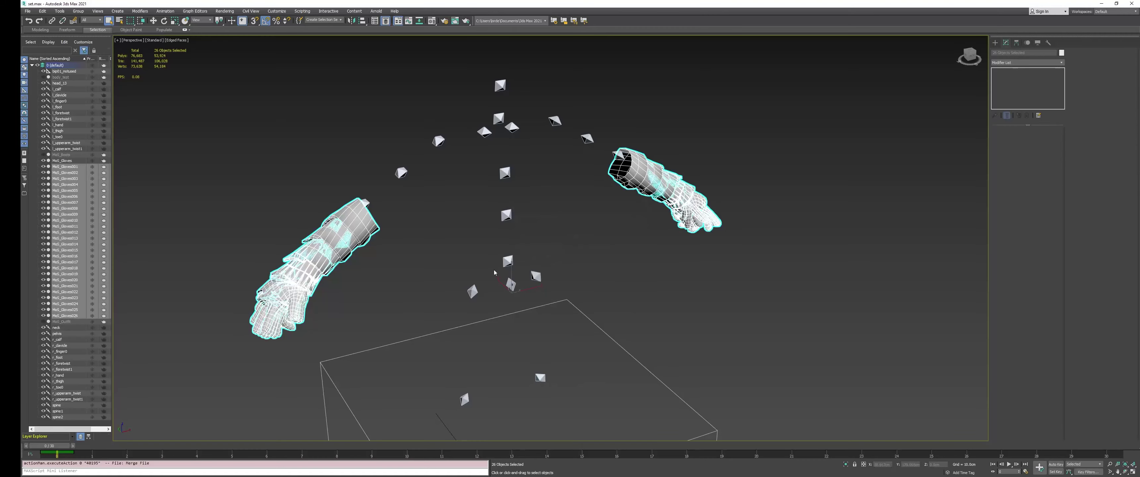
# Select the original skinned MoS_Gloves mesh and set the timeline to frame 0
pyautogui.moveTo(367, 314); pyautogui.dragTo(434, 267, button='middle')
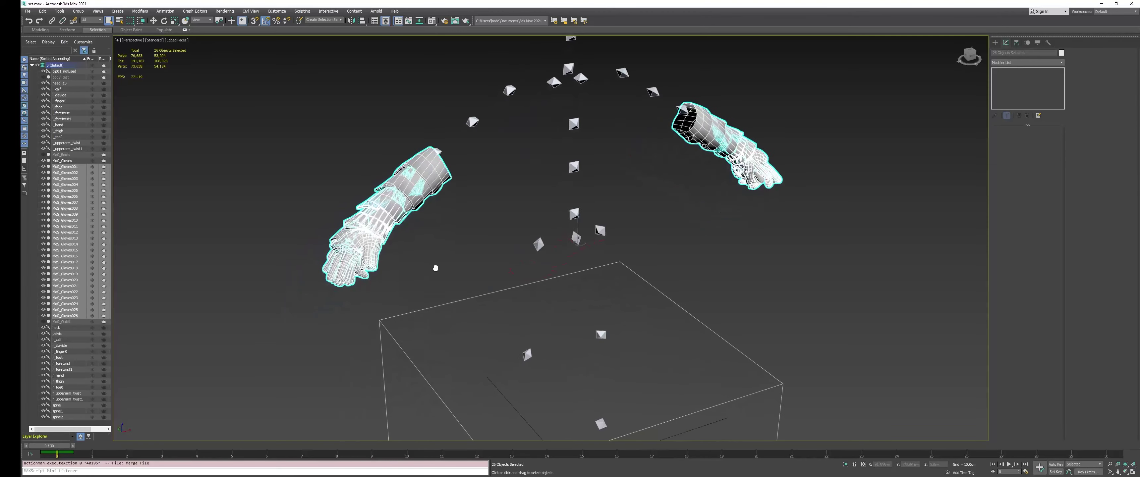
pyautogui.click(62, 161)
pyautogui.moveTo(803, 127); pyautogui.dragTo(706, 189, button='middle')
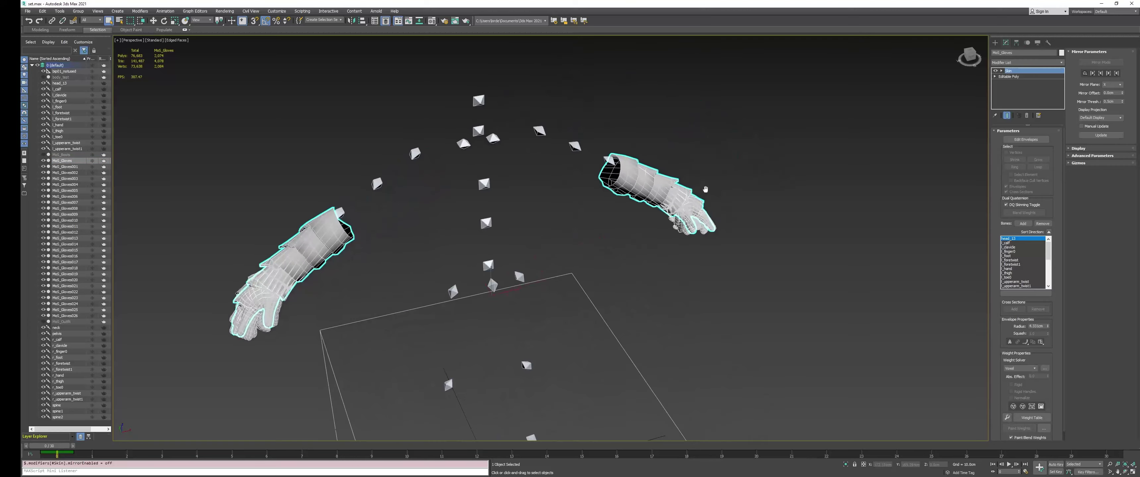
pyautogui.keyDown('alt'); pyautogui.moveTo(516, 206); pyautogui.dragTo(551, 199, button='middle'); pyautogui.keyUp('alt')
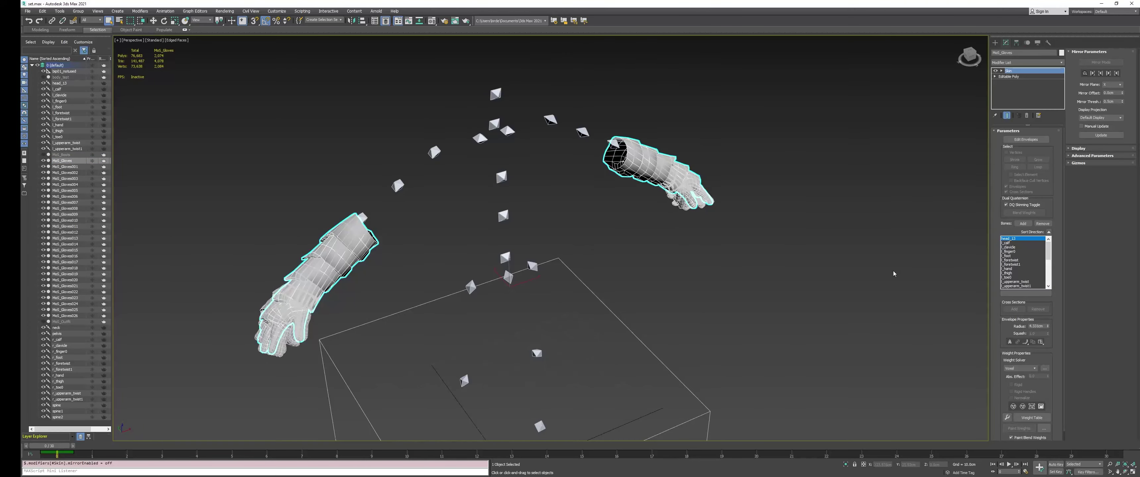
pyautogui.keyDown('alt'); pyautogui.moveTo(667, 364); pyautogui.dragTo(651, 333, button='middle'); pyautogui.keyUp('alt')
pyautogui.moveTo(51, 446)
pyautogui.mouseDown()
pyautogui.moveTo(651, 416)
pyautogui.moveTo(49, 432)
pyautogui.mouseUp()
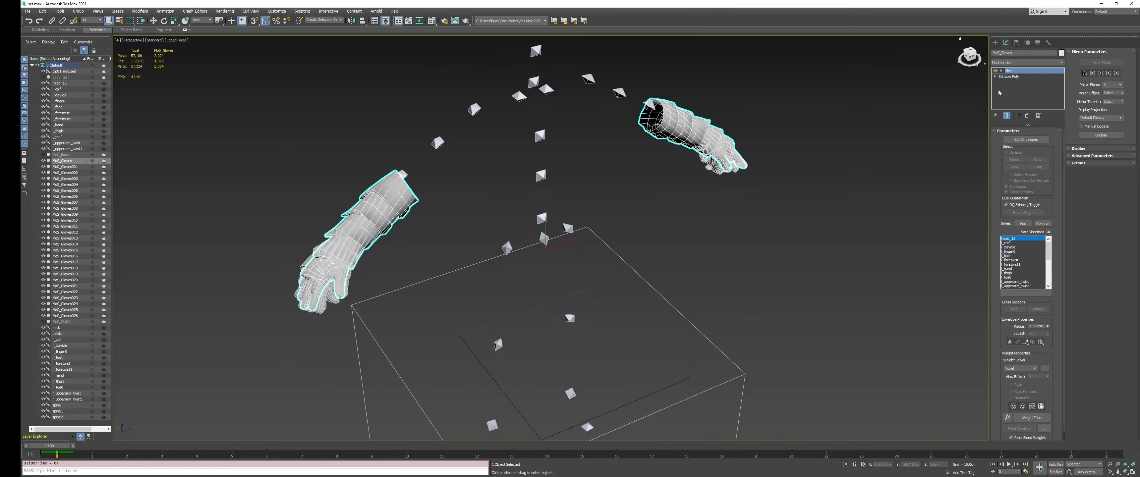
pyautogui.moveTo(657, 179); pyautogui.dragTo(662, 177, button='middle')
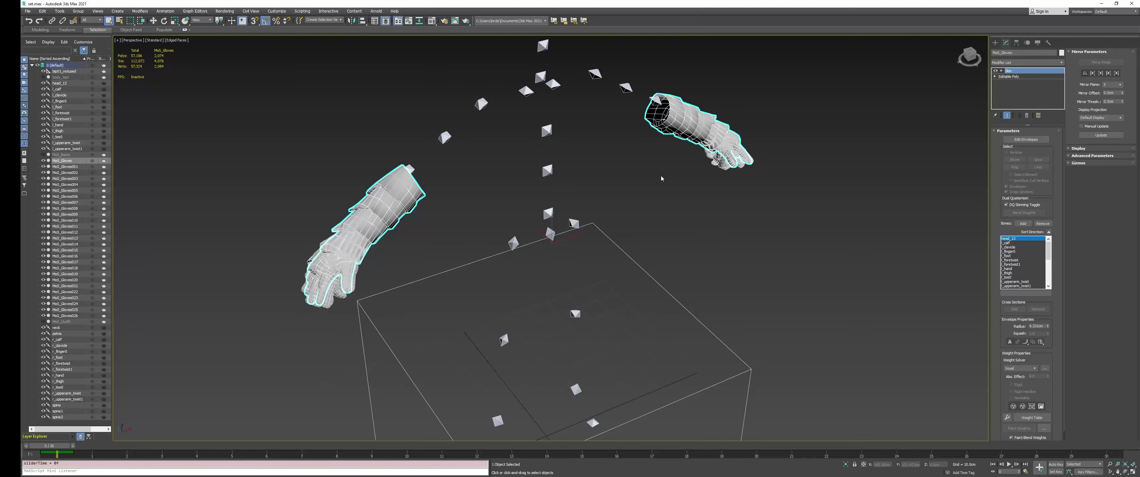
pyautogui.click(1003, 63)
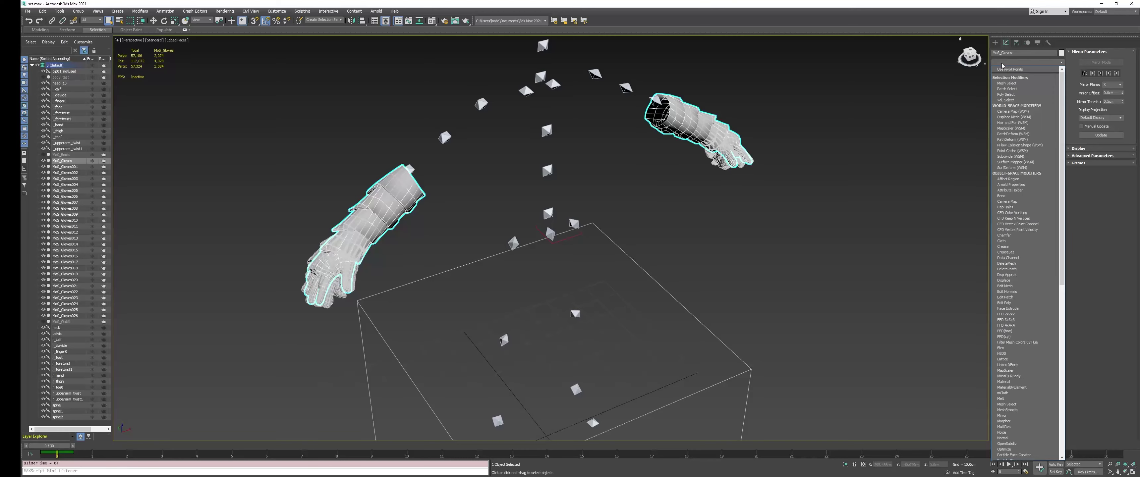
pyautogui.write('mo')
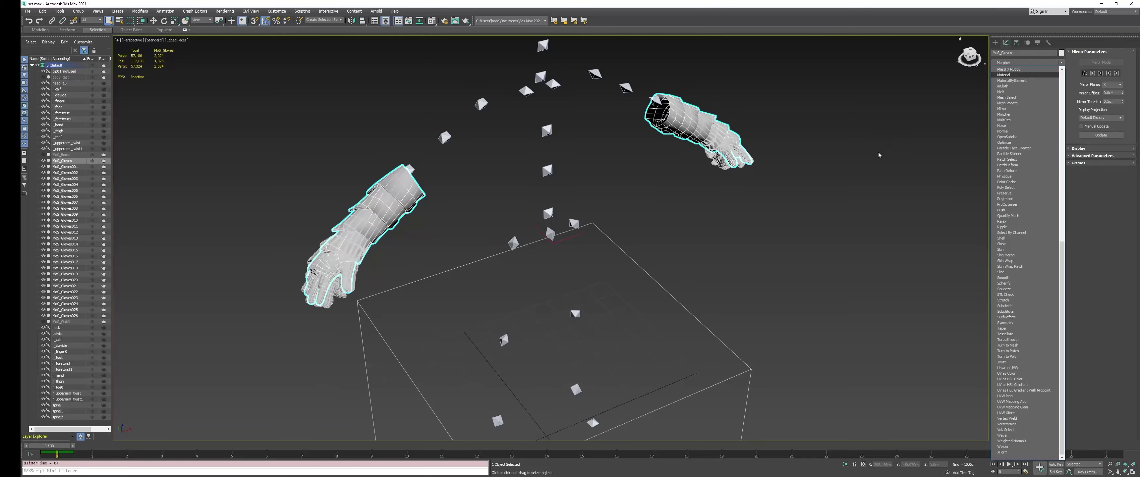
pyautogui.click(871, 176)
pyautogui.moveTo(867, 122); pyautogui.dragTo(806, 171, button='middle')
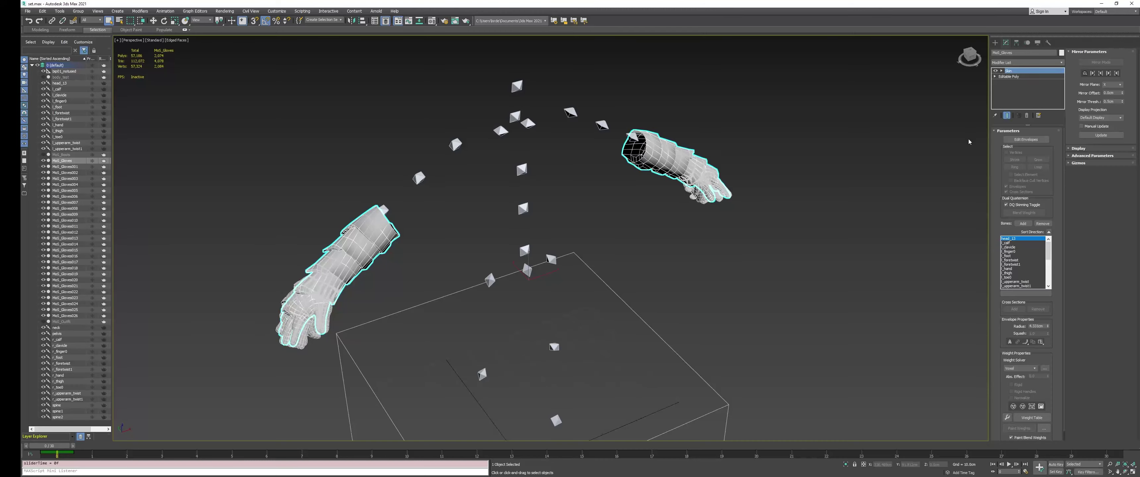
# Copy the Skin modifier from the modifier stack of MoS_Gloves
pyautogui.moveTo(717, 238); pyautogui.dragTo(687, 244, button='middle')
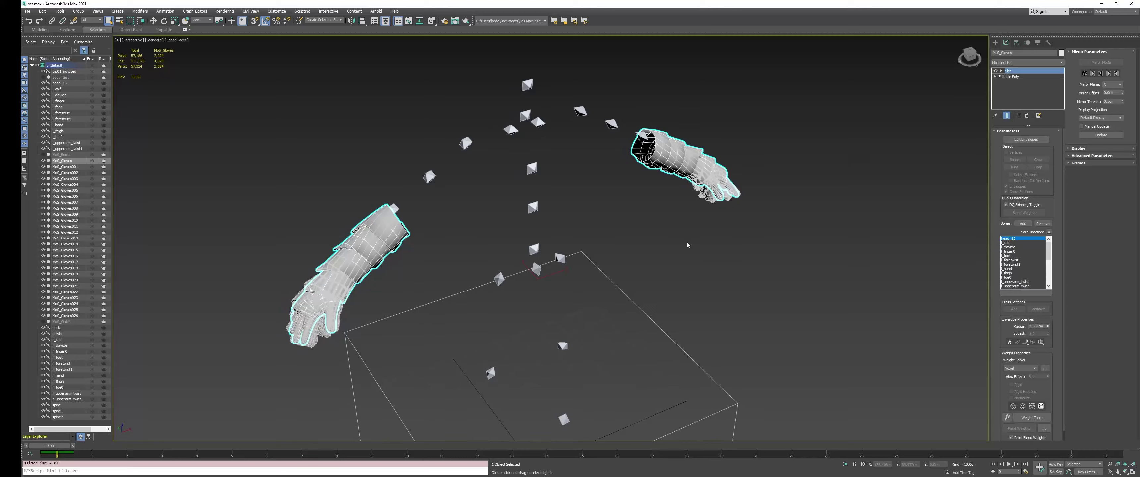
pyautogui.keyDown('alt'); pyautogui.moveTo(584, 238); pyautogui.dragTo(709, 205, button='middle'); pyautogui.keyUp('alt')
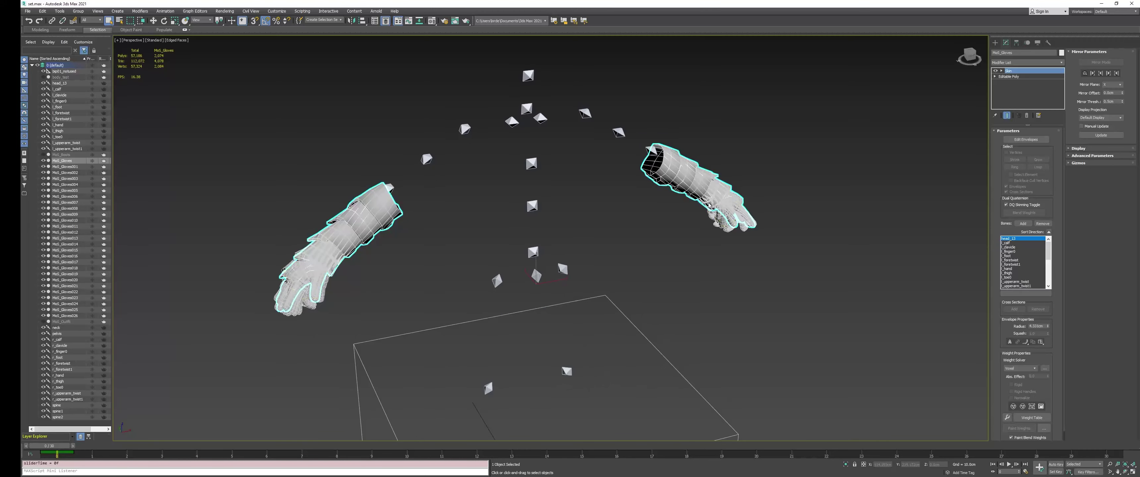
pyautogui.rightClick(1017, 73)
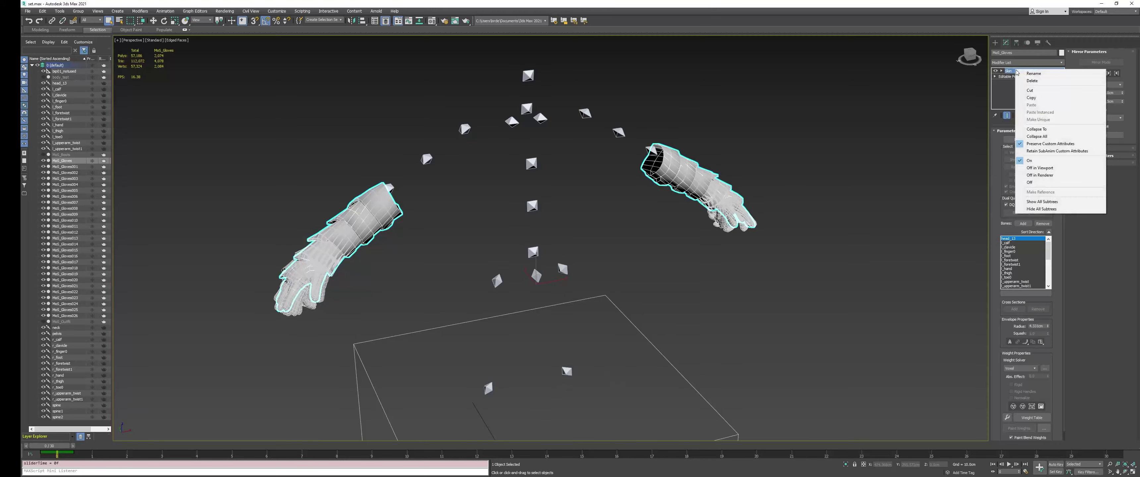
pyautogui.click(1040, 98)
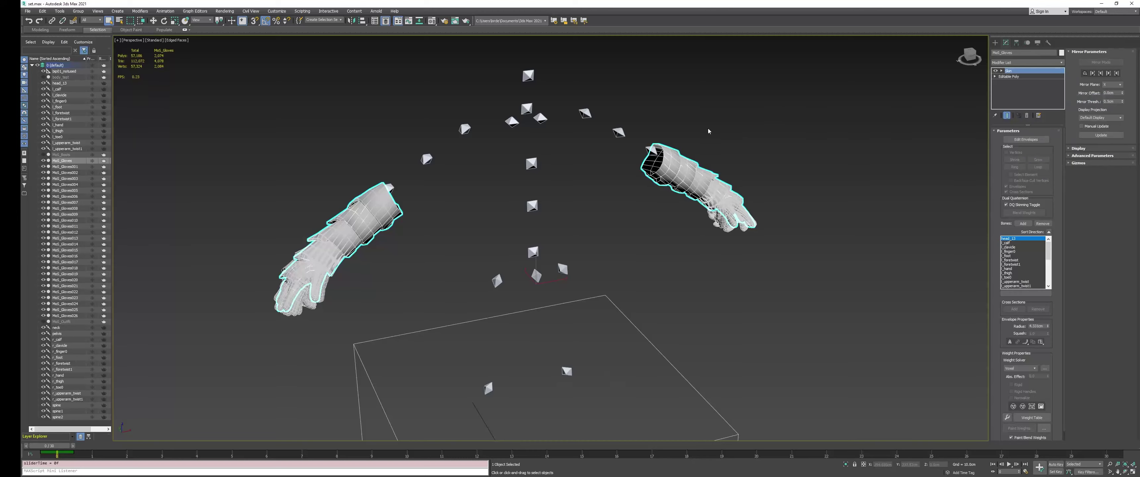
# Convert MoS_Gloves to Editable Poly and add a Morpher modifier to it
pyautogui.moveTo(625, 190)
pyautogui.keyDown('alt'); pyautogui.mouseDown(button='middle')
pyautogui.moveTo(610, 212)
pyautogui.moveTo(613, 196)
pyautogui.mouseUp(button='middle'); pyautogui.keyUp('alt')
pyautogui.rightClick(612, 197)
pyautogui.moveTo(661, 267)
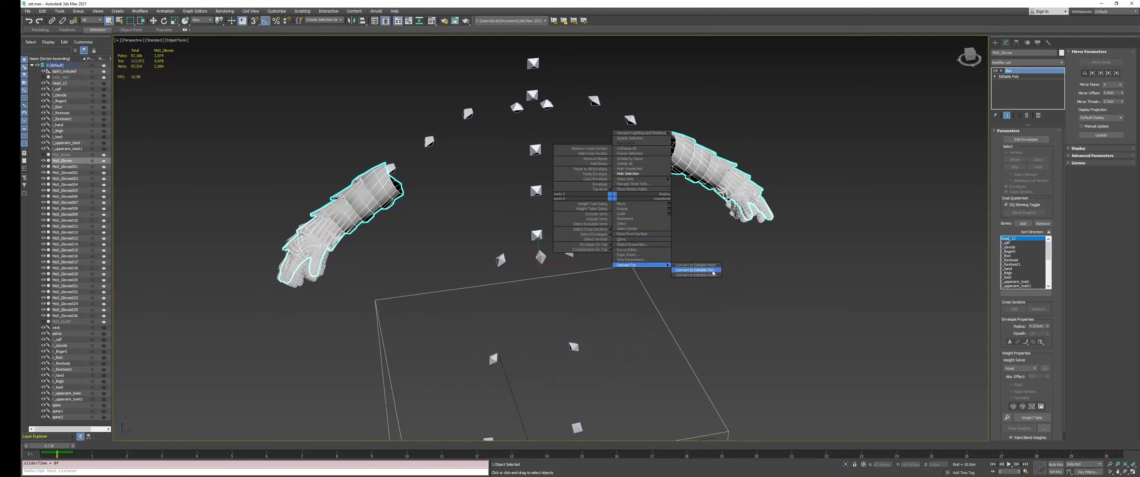
pyautogui.click(694, 270)
pyautogui.click(1025, 63)
pyautogui.write('mo')
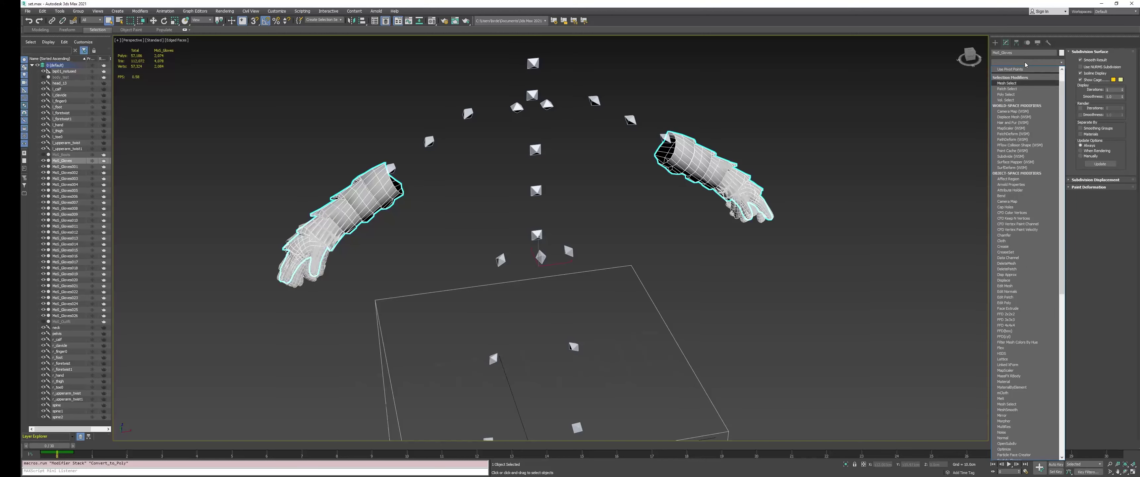
pyautogui.press('Return')
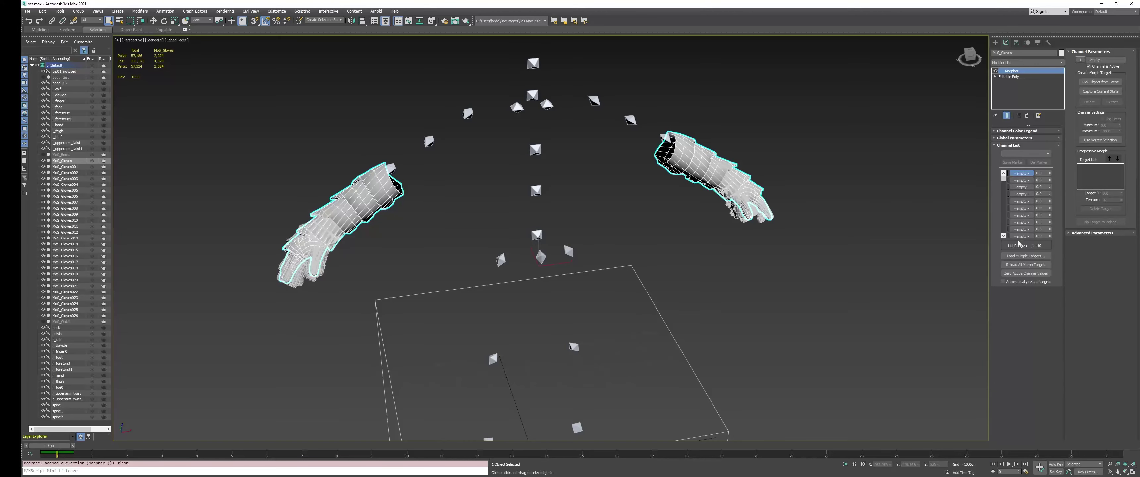
# Load MoS_Gloves001 through MoS_Gloves026 as Morpher targets and paste the copied Skin modifier on top of the Morpher
pyautogui.click(1028, 257)
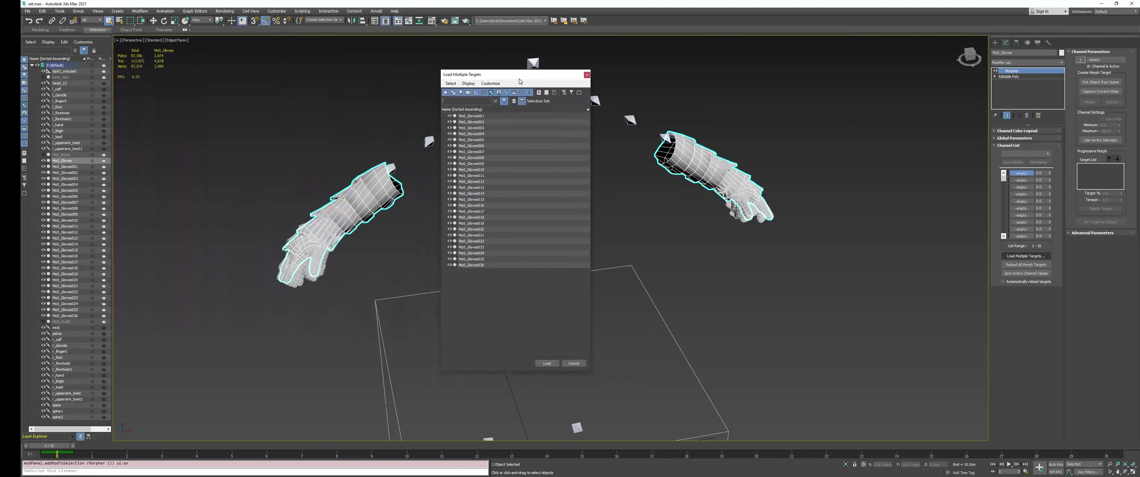
pyautogui.click(483, 117)
pyautogui.keyDown('shift'); pyautogui.click(489, 264); pyautogui.keyUp('shift')
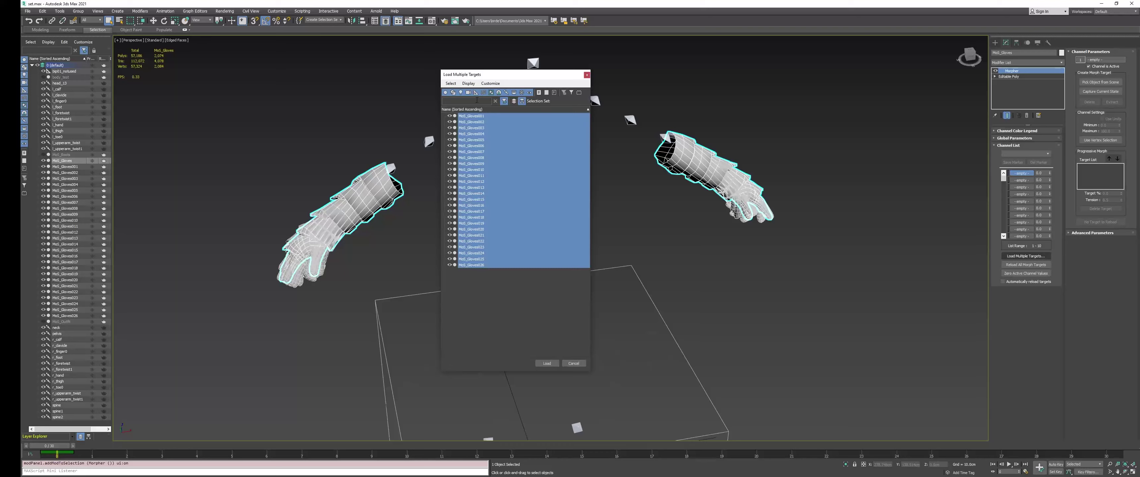
pyautogui.click(549, 363)
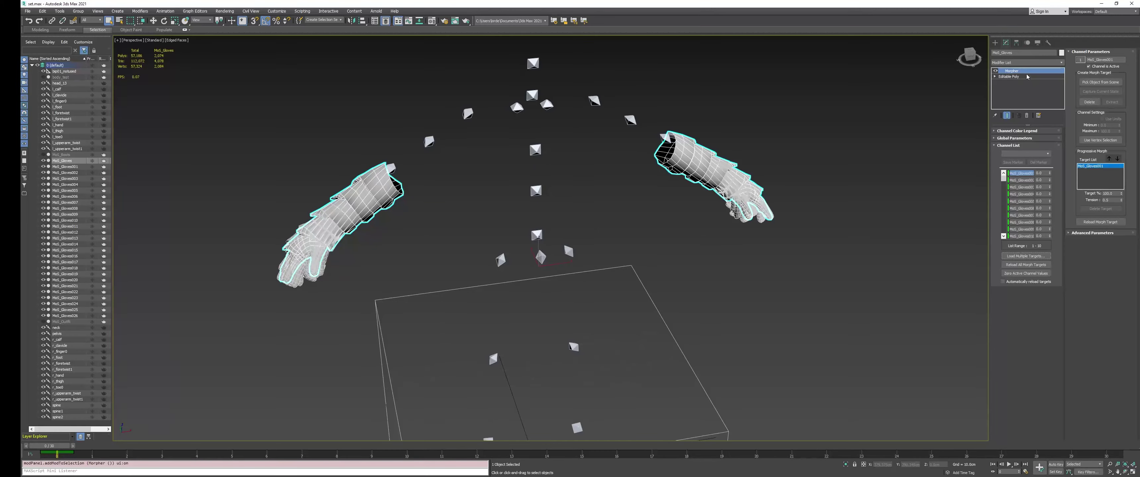
pyautogui.click(1026, 62)
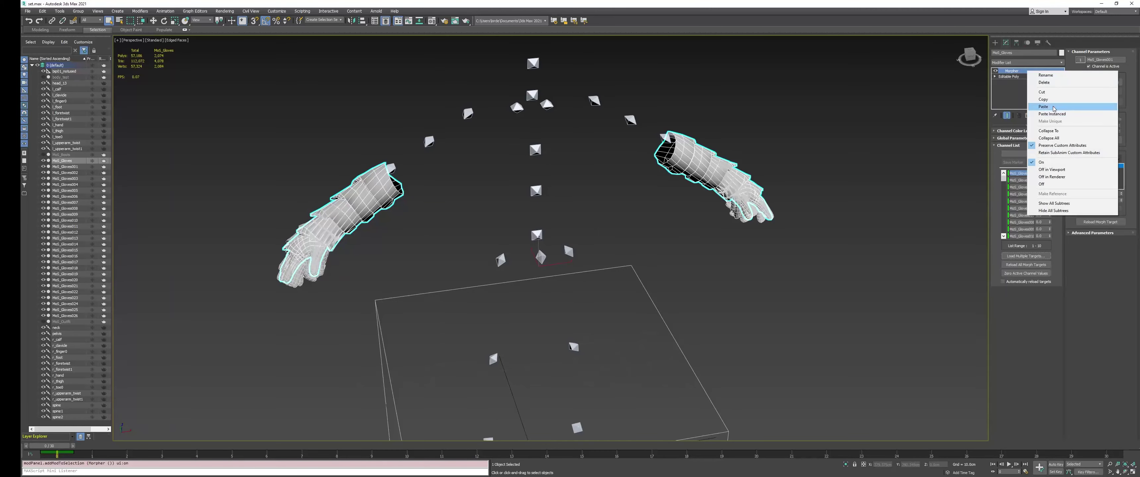
pyautogui.click(1071, 108)
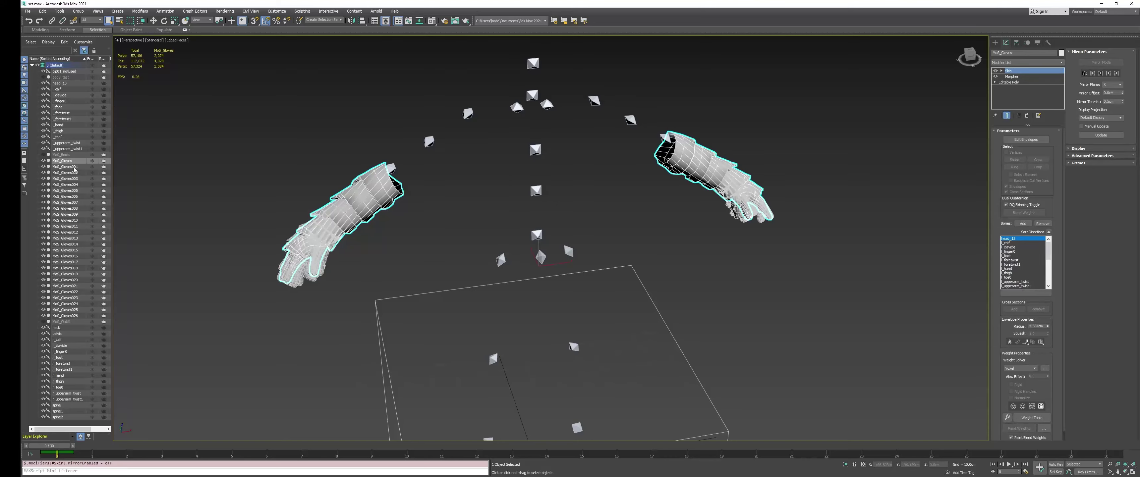
# Delete the separate morph target meshes MoS_Gloves001 through MoS_Gloves026 from the scene
pyautogui.click(65, 166)
pyautogui.keyDown('shift'); pyautogui.click(67, 316); pyautogui.keyUp('shift')
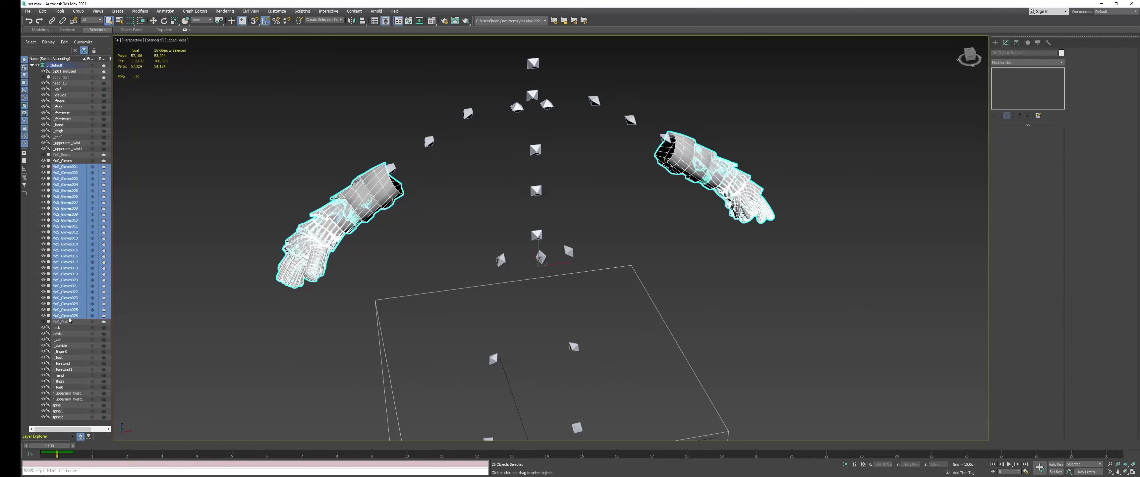
pyautogui.press('Delete')
# Test the second morph channel of MoS_Gloves at 100 on frame 14, and undo the channel change
pyautogui.click(323, 225)
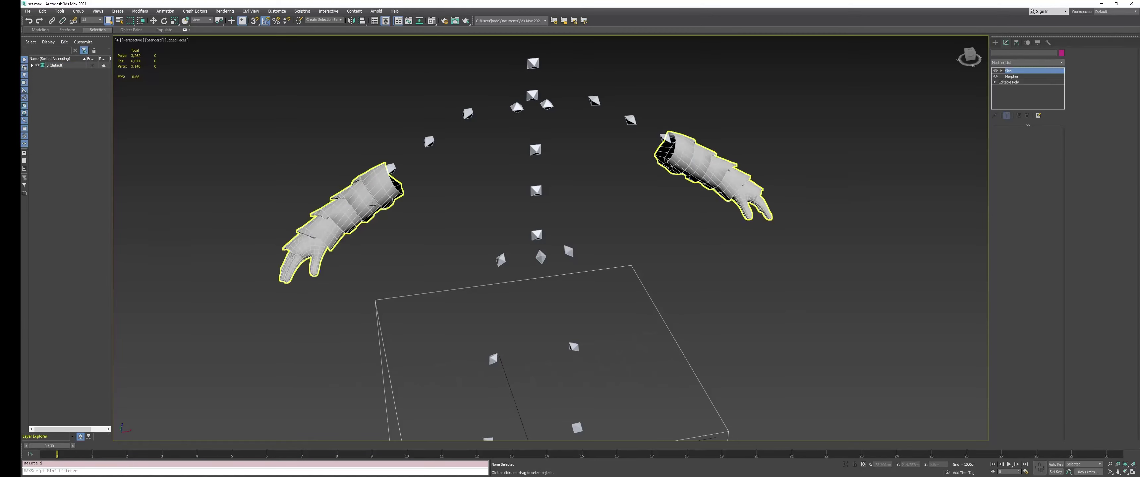
pyautogui.moveTo(49, 446); pyautogui.dragTo(546, 390)
pyautogui.click(1014, 76)
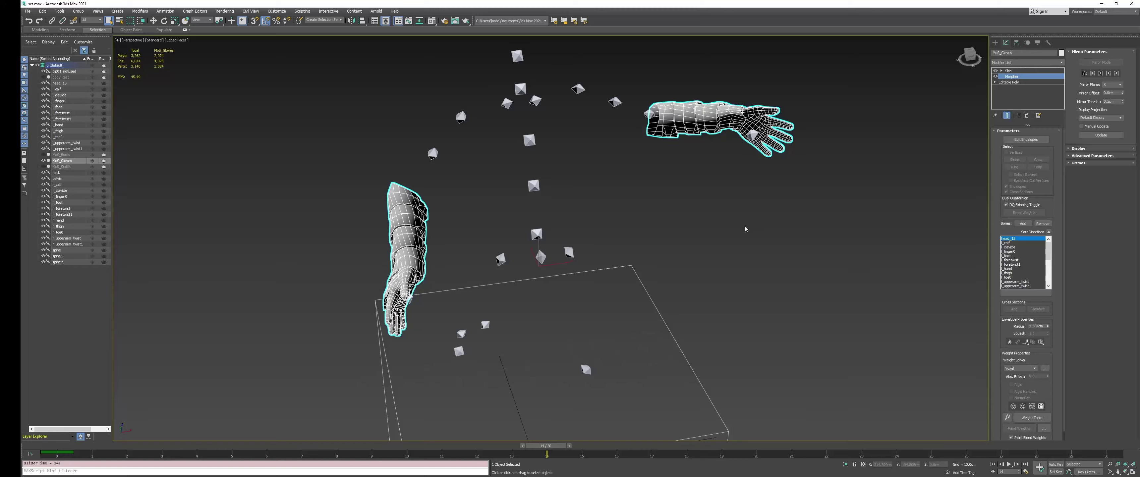
pyautogui.keyDown('alt'); pyautogui.moveTo(744, 230); pyautogui.dragTo(688, 240, button='middle'); pyautogui.keyUp('alt')
pyautogui.moveTo(1051, 182); pyautogui.dragTo(1023, 138)
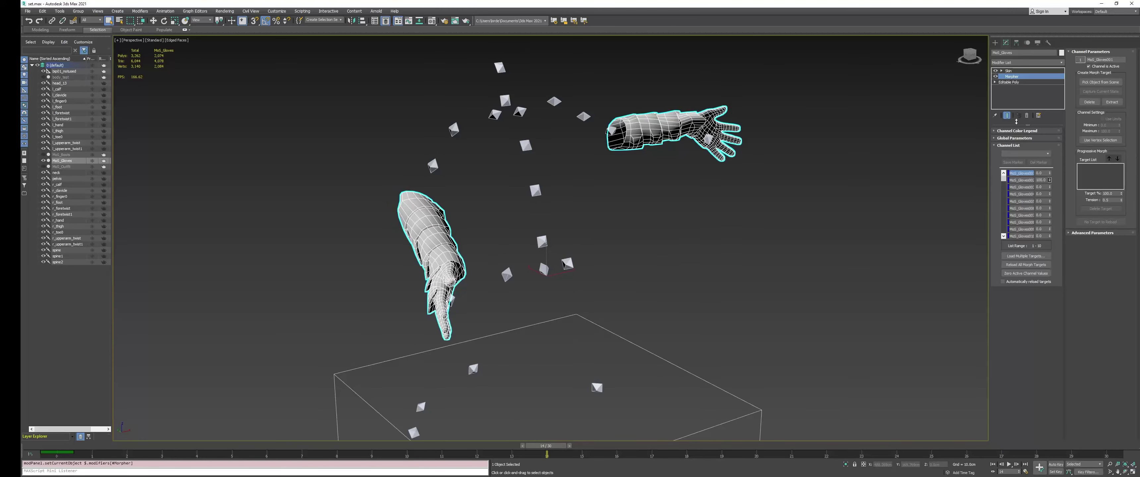
pyautogui.hotkey('ctrl', 'z')
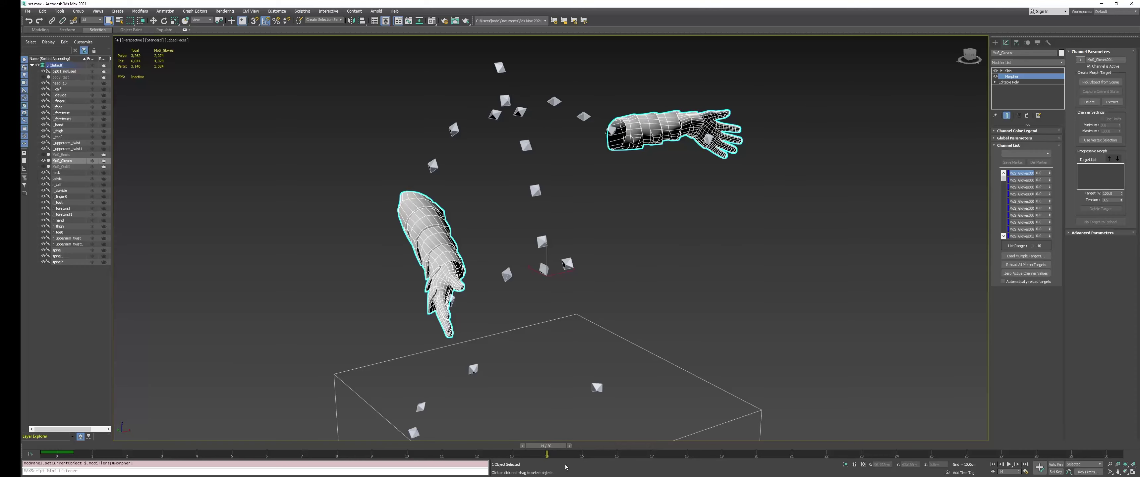
# Return the timeline to frame 0 and select the MoS_Gloves mesh together with all the skeleton bones
pyautogui.moveTo(556, 448); pyautogui.dragTo(53, 448)
pyautogui.moveTo(446, 227); pyautogui.dragTo(527, 245, button='middle')
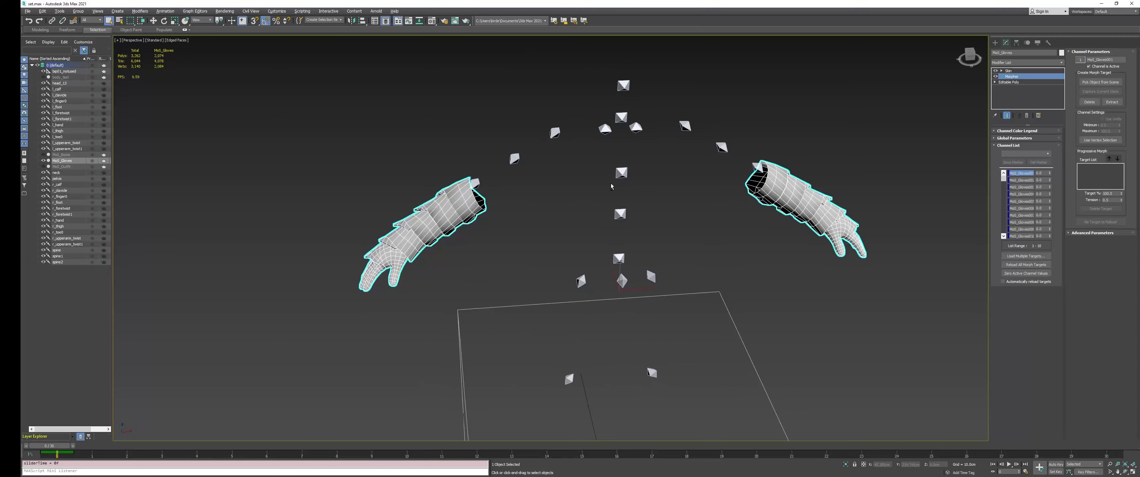
pyautogui.scroll(-8, 544, 315)
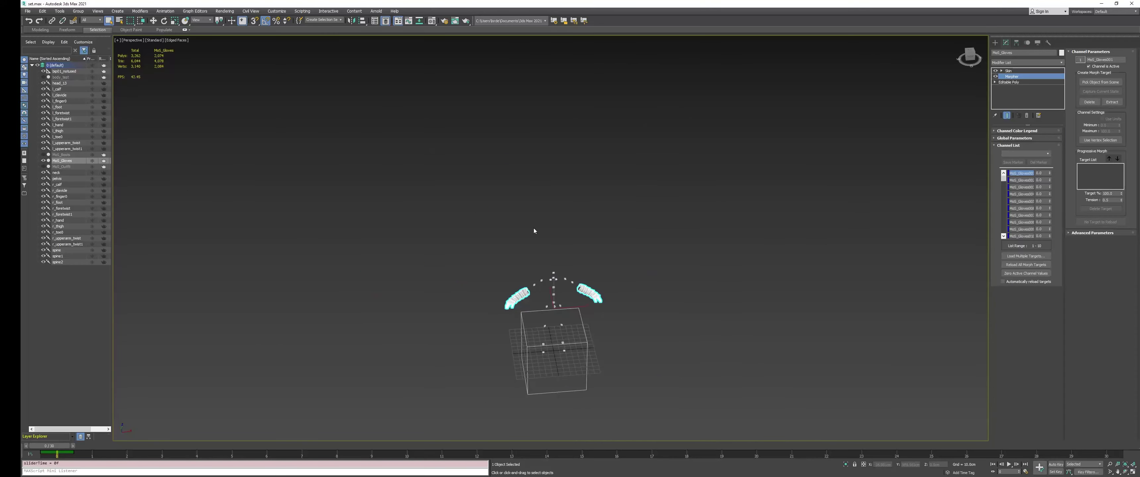
pyautogui.moveTo(483, 235); pyautogui.dragTo(628, 390)
pyautogui.scroll(5, 553, 339)
pyautogui.moveTo(585, 343); pyautogui.dragTo(532, 305, button='middle')
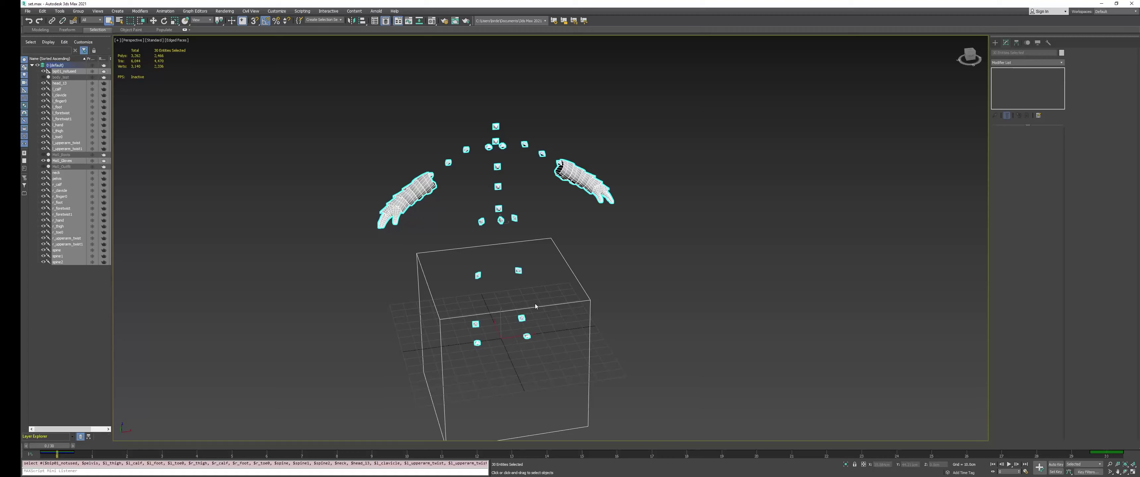
# Examine the hierarchy of the selected gloves and bones in the Schematic View and close it
pyautogui.moveTo(367, 151); pyautogui.dragTo(338, 163, button='middle')
pyautogui.scroll(3, 331, 168)
pyautogui.moveTo(540, 185); pyautogui.dragTo(461, 181, button='middle')
pyautogui.moveTo(322, 174); pyautogui.dragTo(349, 130, button='middle')
pyautogui.scroll(-3, 349, 132)
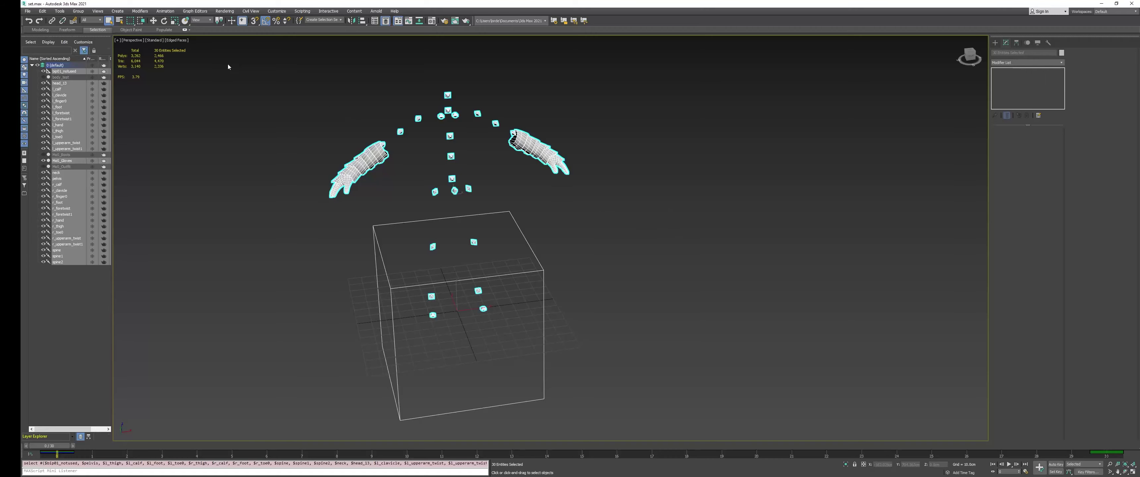
pyautogui.click(421, 22)
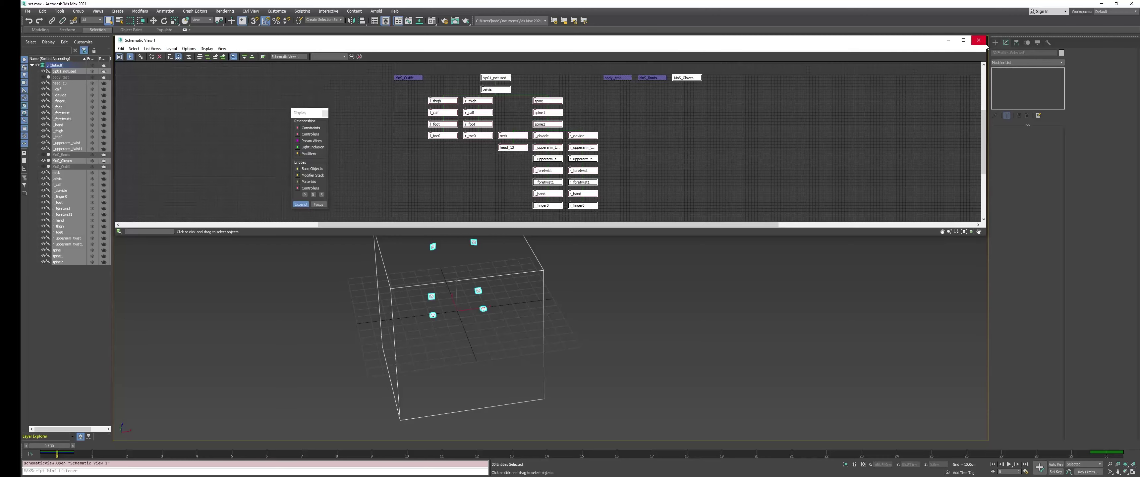
pyautogui.click(979, 40)
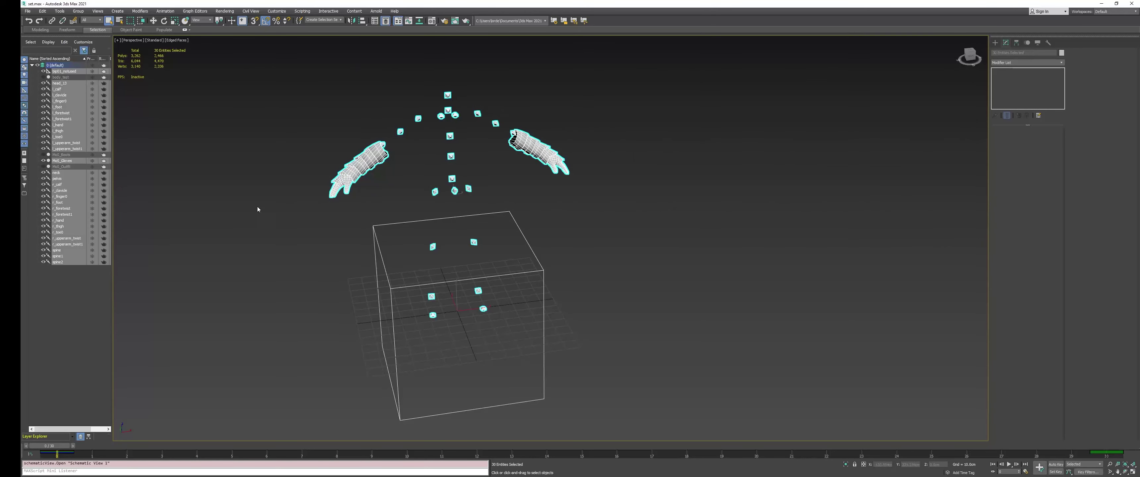
# Export only the selected objects as FBX, overwriting the existing MoS_Gloves.fbx
pyautogui.click(28, 12)
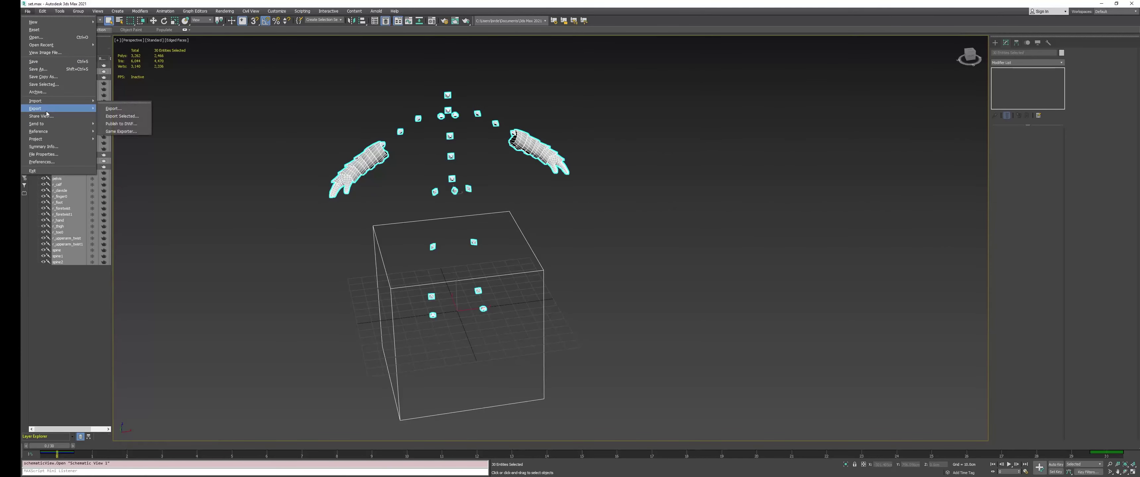
pyautogui.click(128, 116)
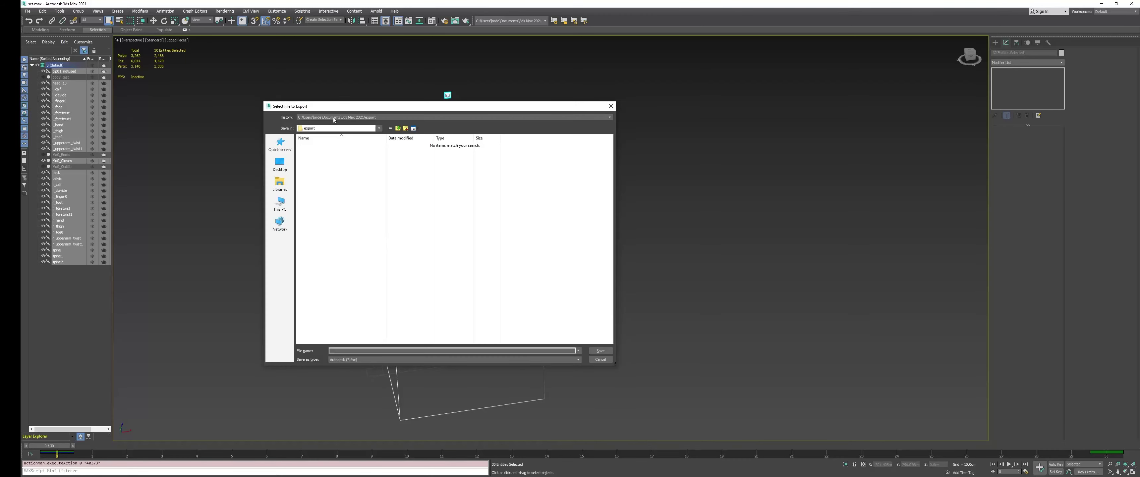
pyautogui.click(334, 118)
pyautogui.click(346, 127)
pyautogui.press('Return')
pyautogui.doubleClick(337, 170)
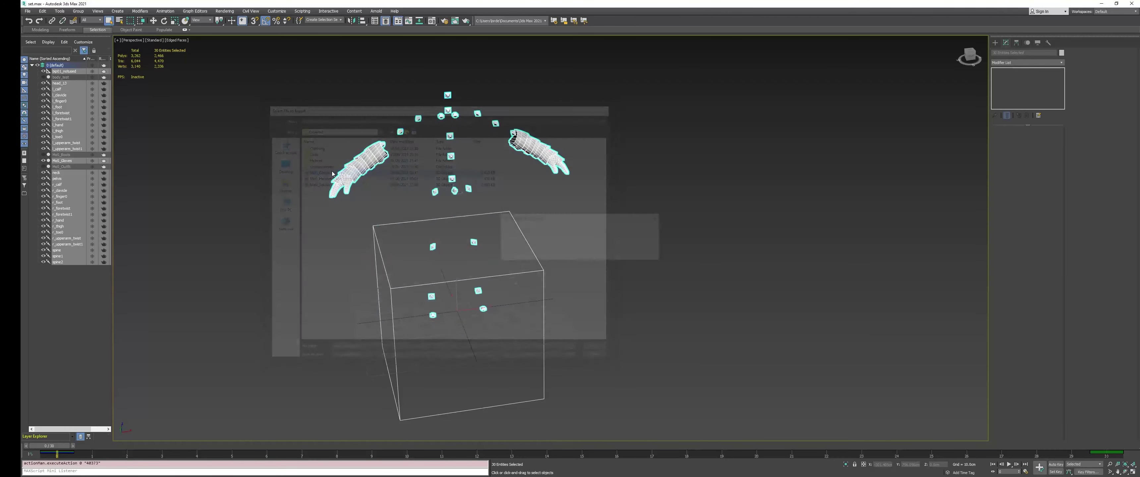
pyautogui.click(615, 260)
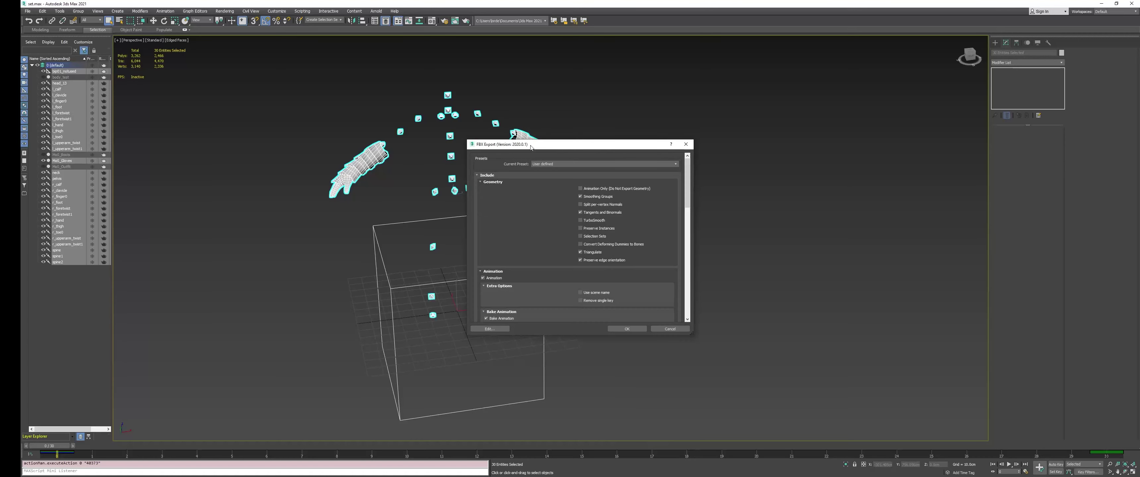
# Review the FBX geometry, animation, deformation and file format options, keep version FBX 2016/2017, and complete the export
pyautogui.moveTo(518, 146); pyautogui.dragTo(548, 121)
pyautogui.scroll(-1, 562, 192)
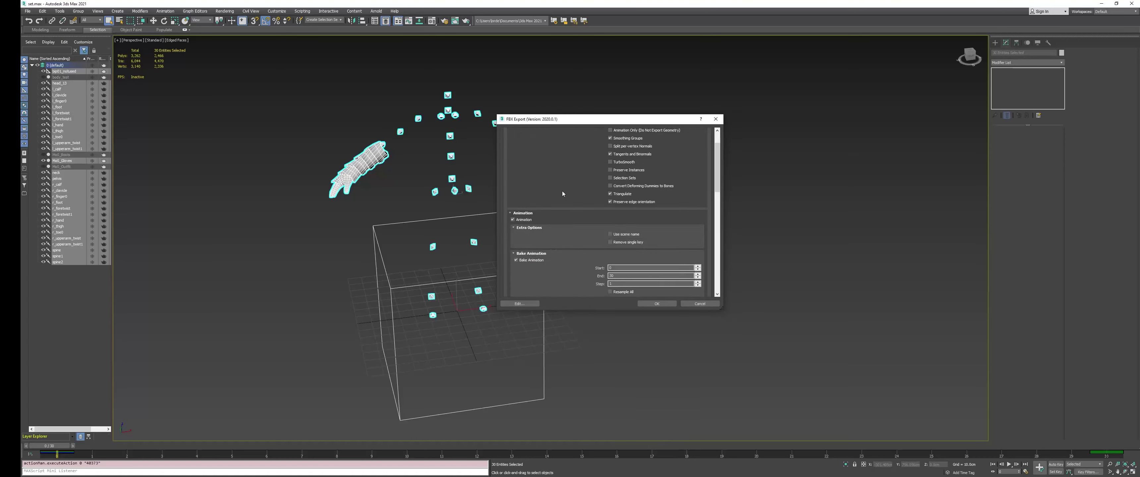
pyautogui.scroll(-2, 562, 193)
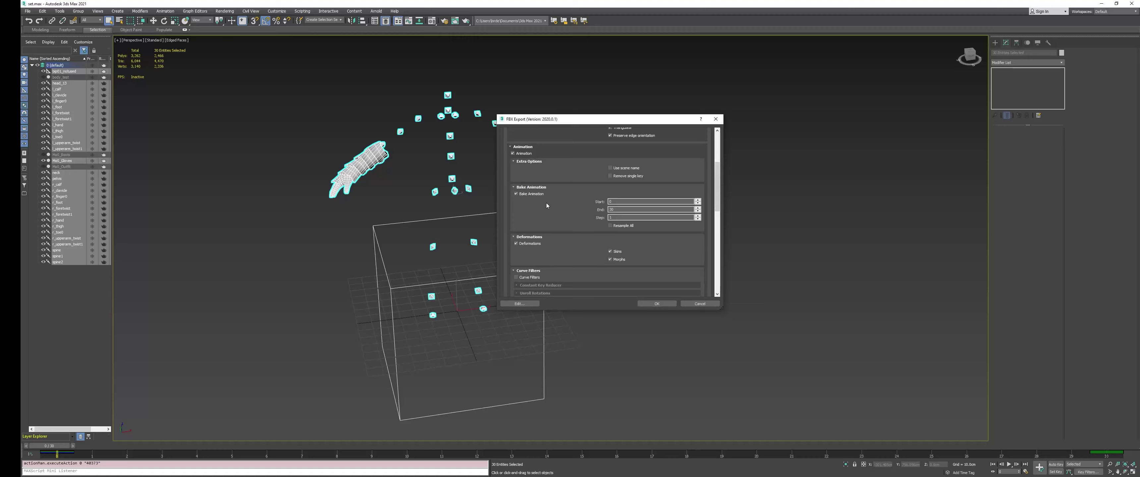
pyautogui.scroll(-4, 546, 203)
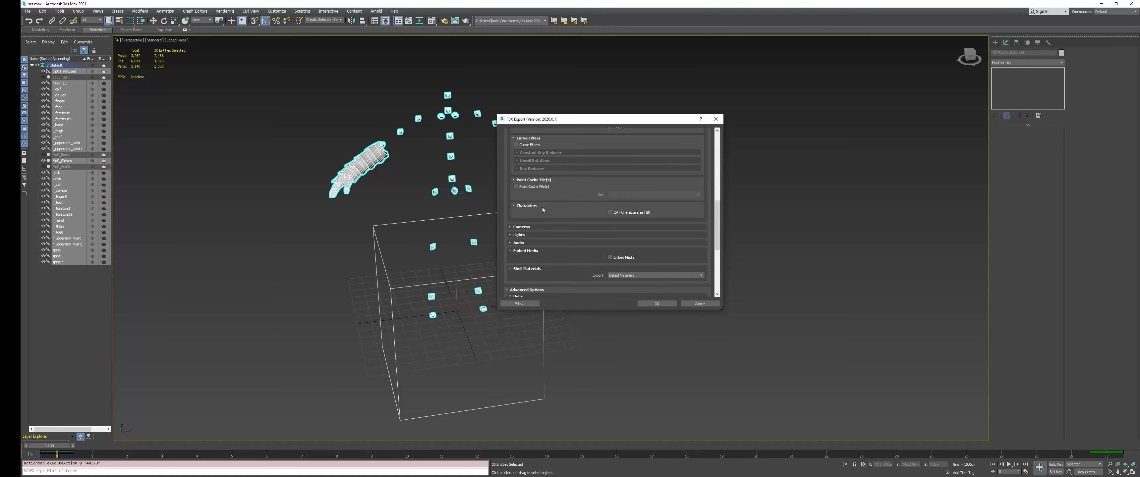
pyautogui.scroll(-4, 543, 210)
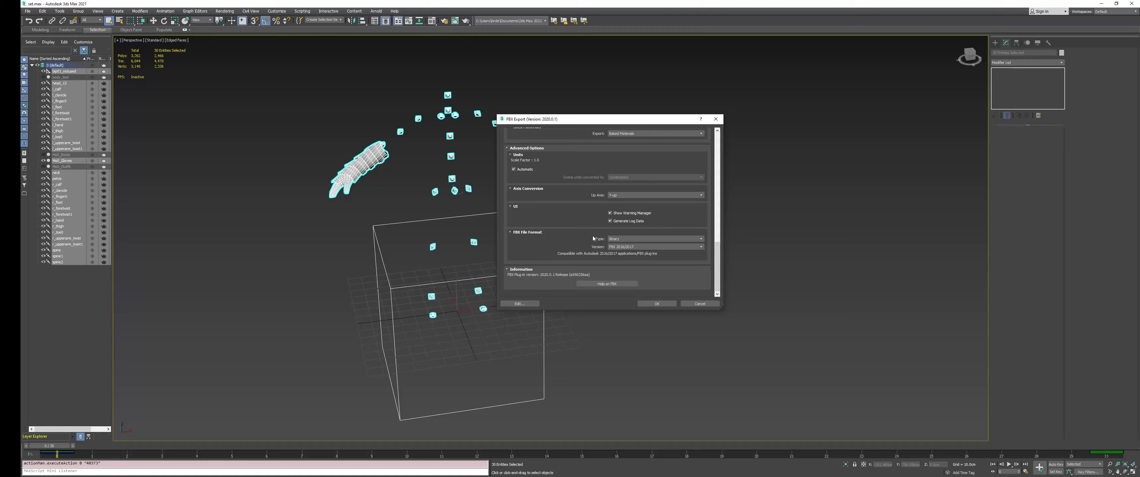
pyautogui.click(618, 248)
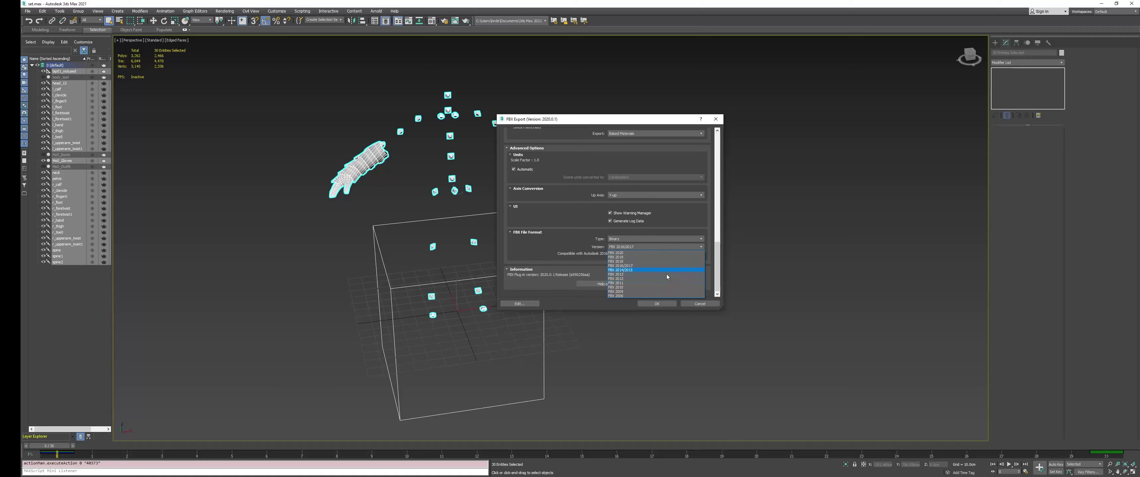
pyautogui.click(542, 240)
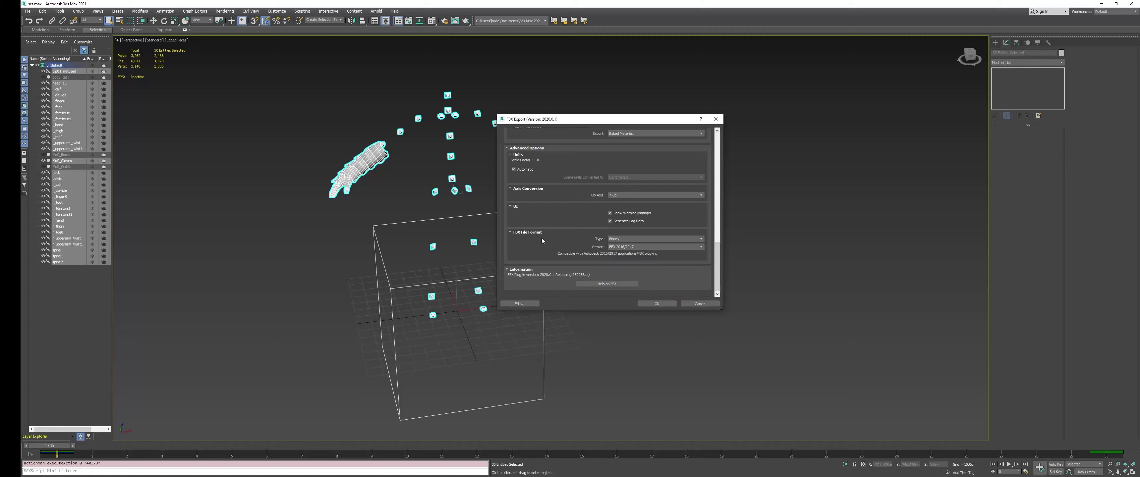
pyautogui.click(669, 303)
# Clear the selection and select only the MoS_Gloves mesh
pyautogui.moveTo(381, 201); pyautogui.dragTo(427, 200, button='middle')
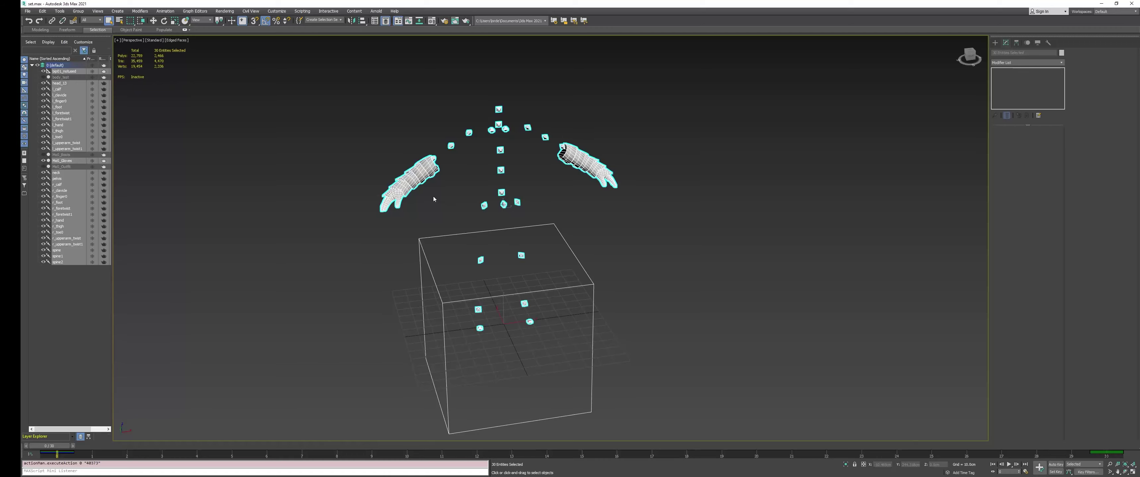
pyautogui.click(433, 196)
pyautogui.scroll(4, 422, 180)
pyautogui.click(422, 179)
pyautogui.moveTo(715, 171); pyautogui.dragTo(747, 200, button='middle')
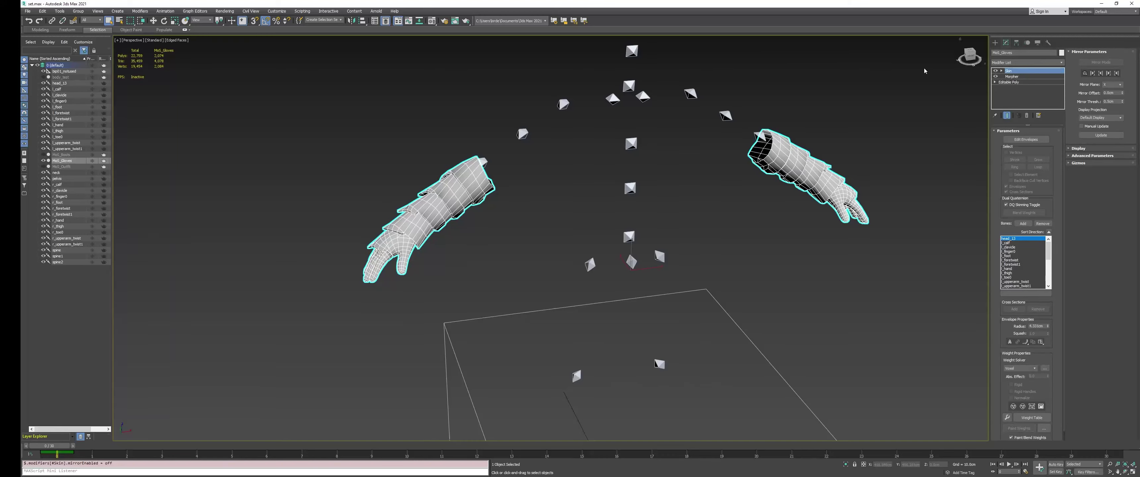
pyautogui.moveTo(341, 137); pyautogui.dragTo(380, 175, button='middle')
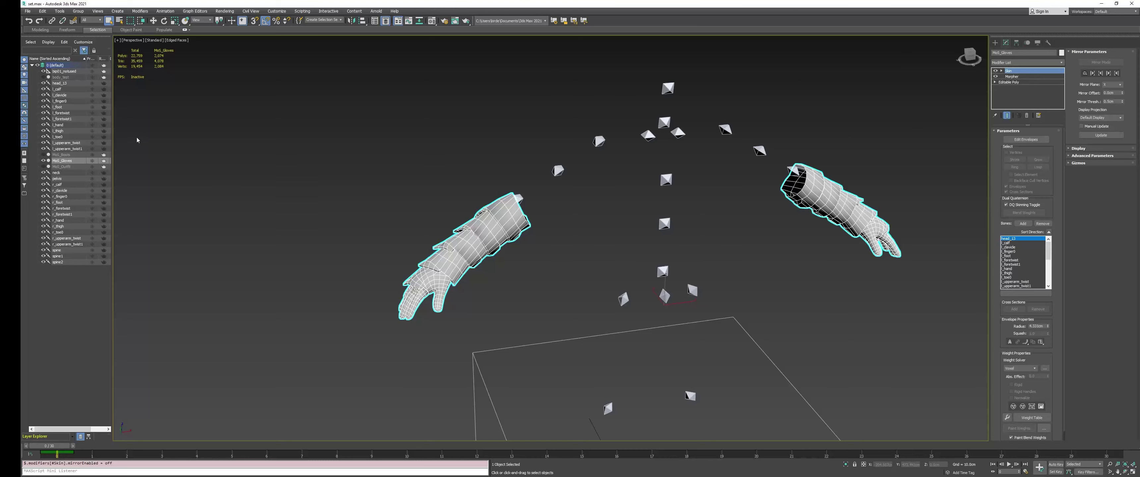
pyautogui.moveTo(354, 156); pyautogui.dragTo(315, 154, button='middle')
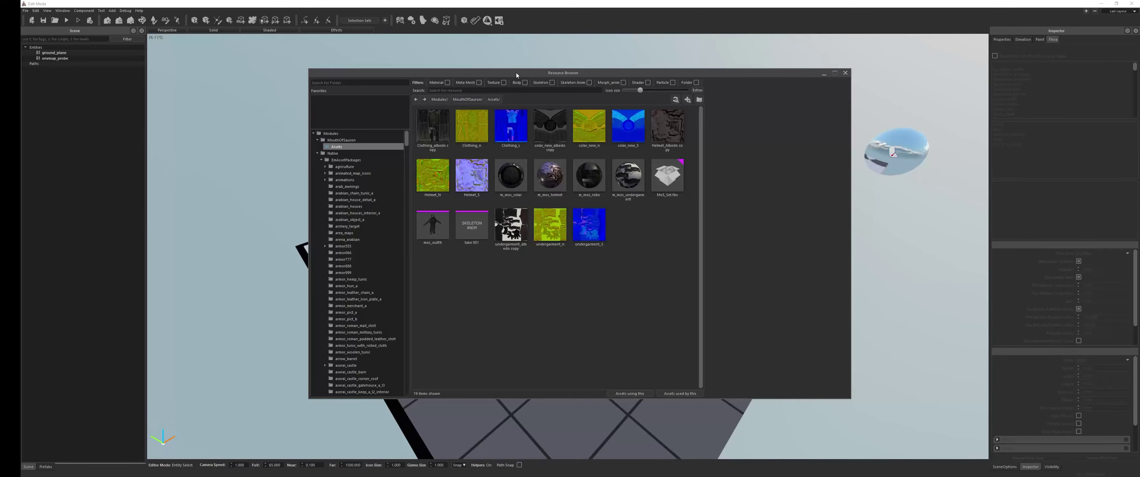
# In the Bannerlord editor's Resource Browser, choose MoS_Gloves.fbx from the Exported folder for import into the MouthOfSauron assets
pyautogui.moveTo(516, 73); pyautogui.dragTo(527, 85)
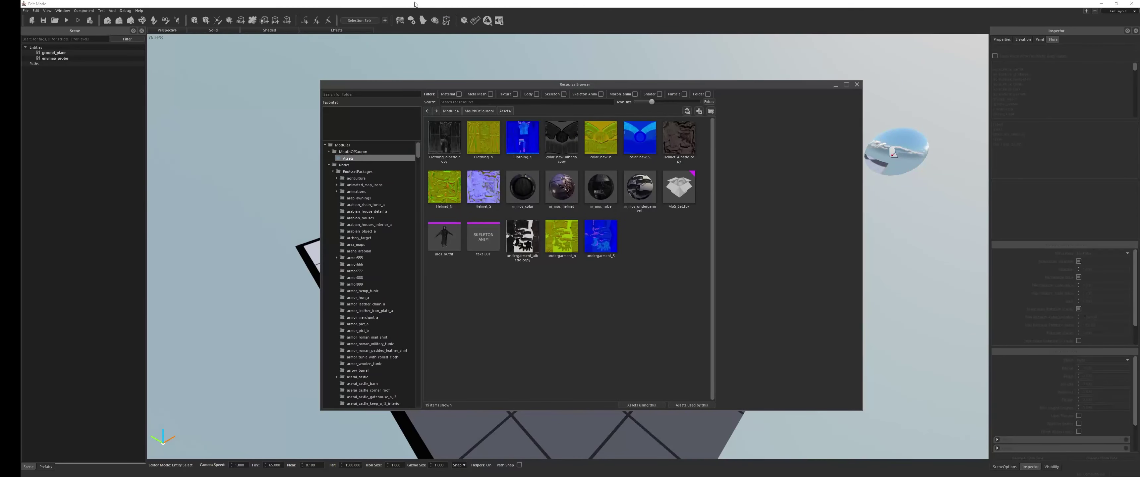
pyautogui.click(400, 20)
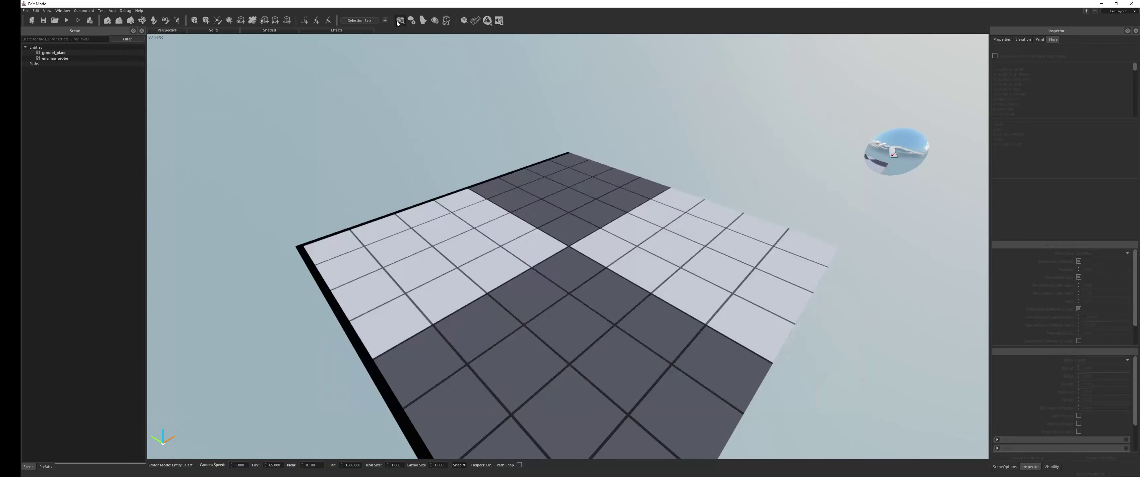
pyautogui.click(400, 20)
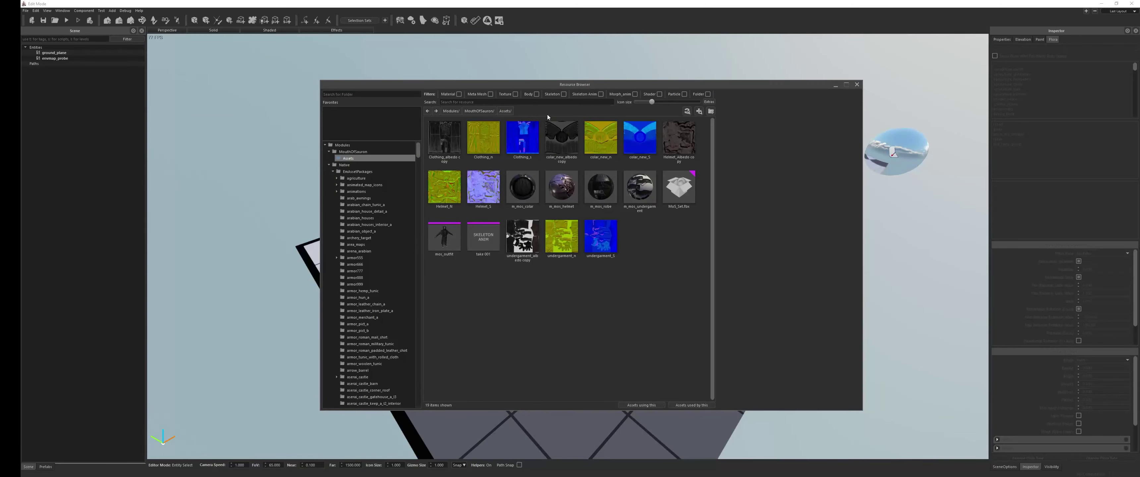
pyautogui.rightClick(650, 257)
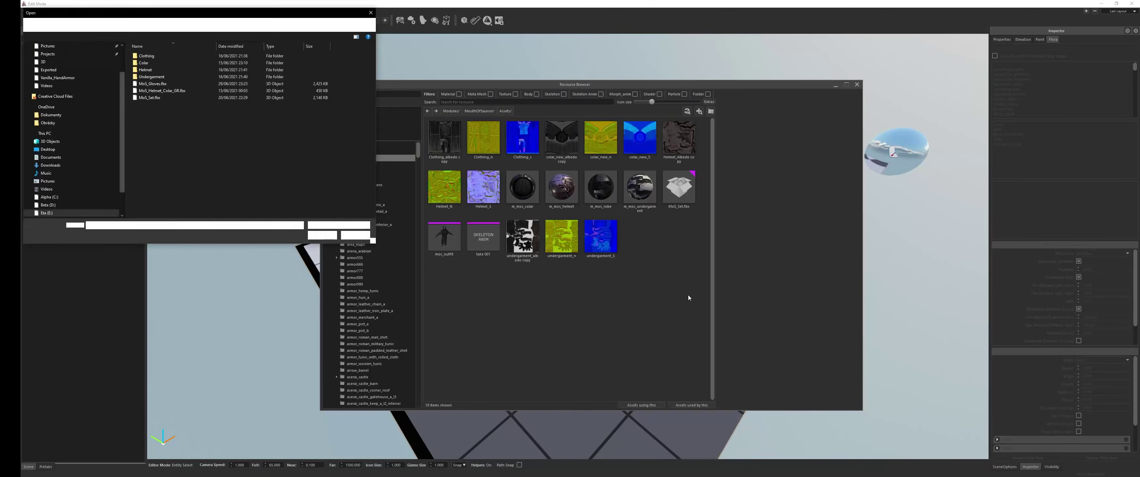
pyautogui.moveTo(136, 13); pyautogui.dragTo(504, 66)
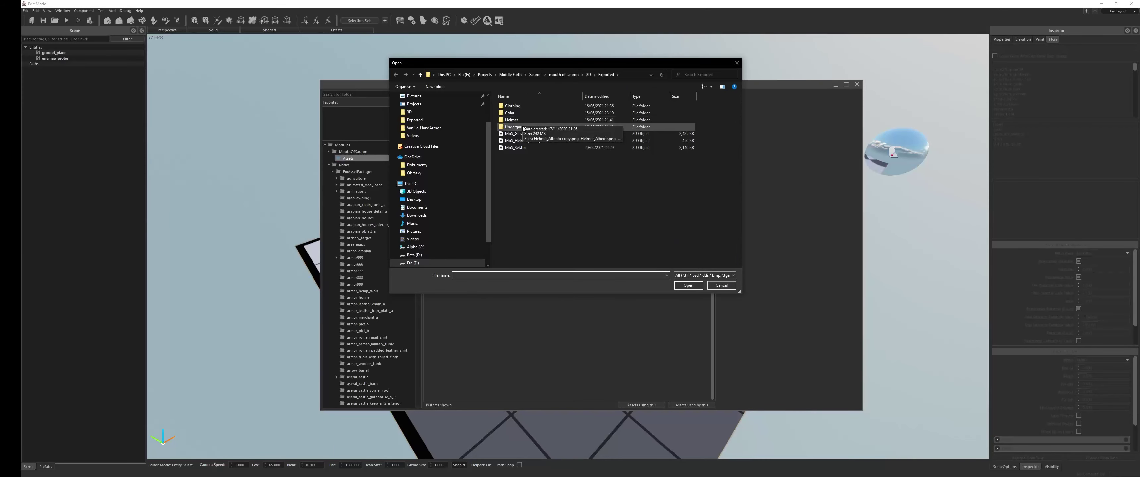
pyautogui.doubleClick(515, 147)
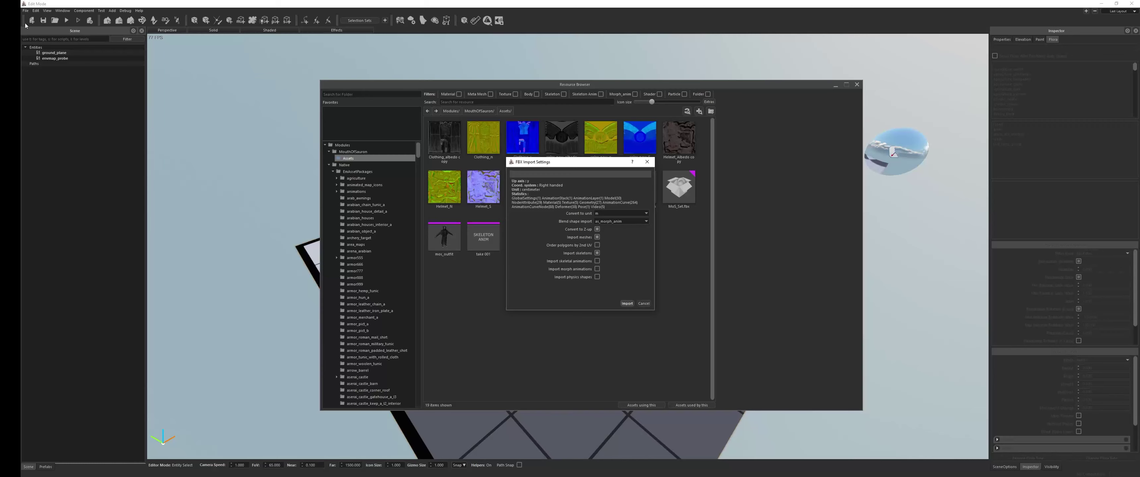
# Compare the FBX import settings with importsettings.png in the Vanilla_HandArmor folder and import the gloves
pyautogui.click(11, 24)
pyautogui.doubleClick(336, 123)
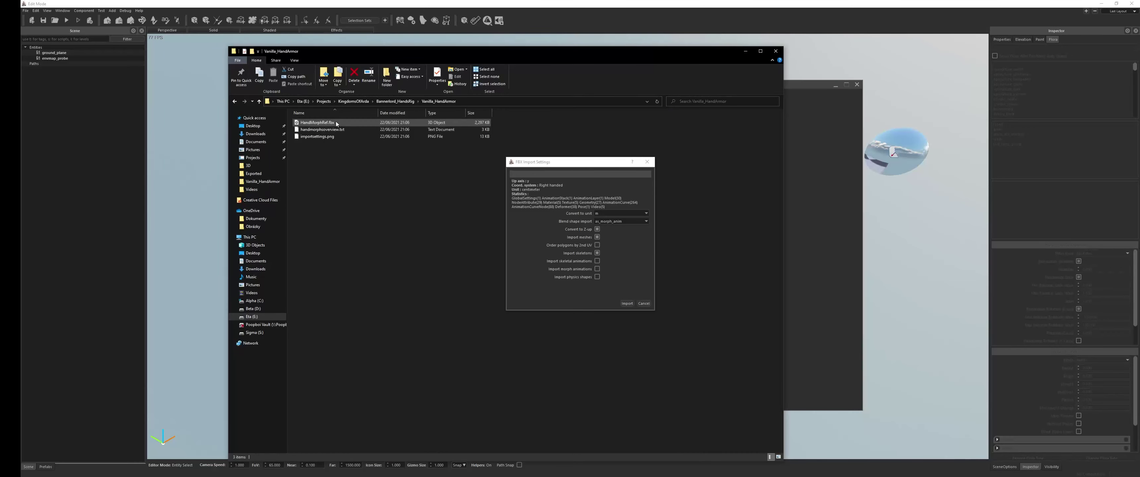
pyautogui.click(315, 138)
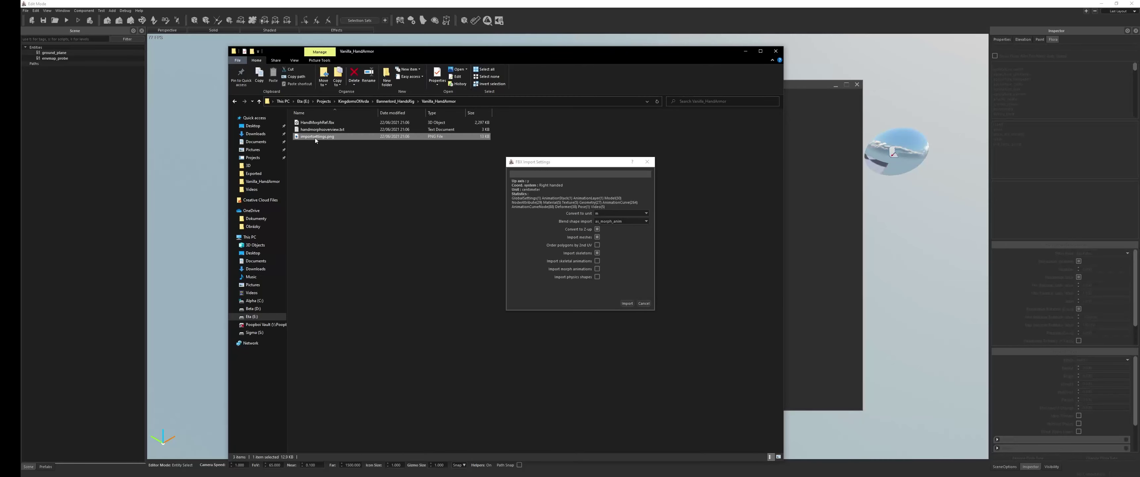
pyautogui.doubleClick(315, 137)
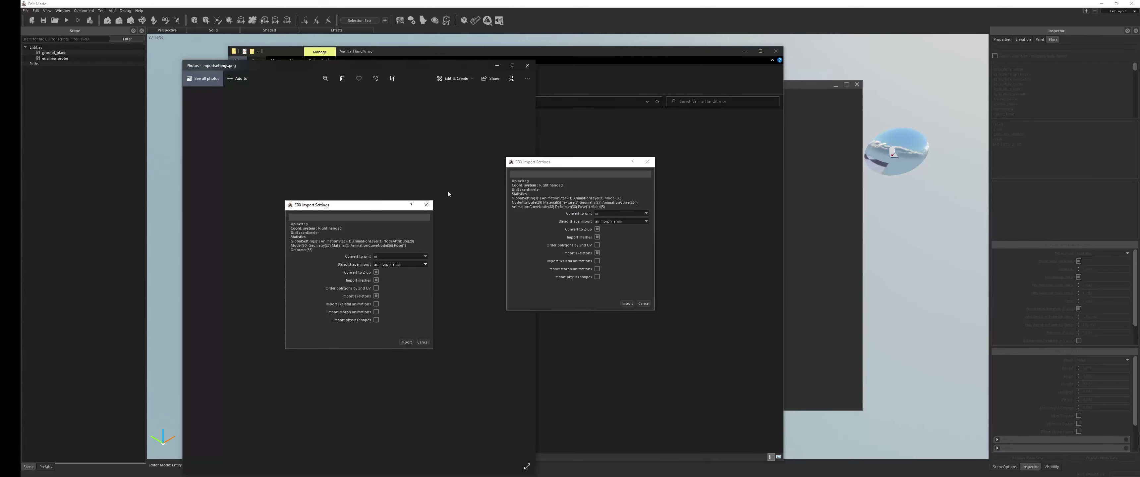
pyautogui.click(524, 67)
pyautogui.click(776, 51)
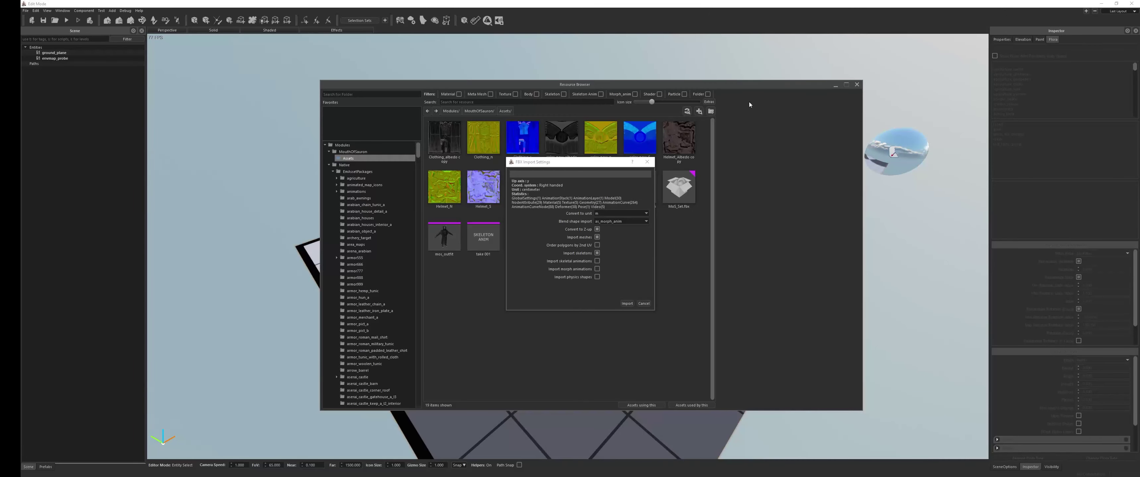
pyautogui.click(627, 304)
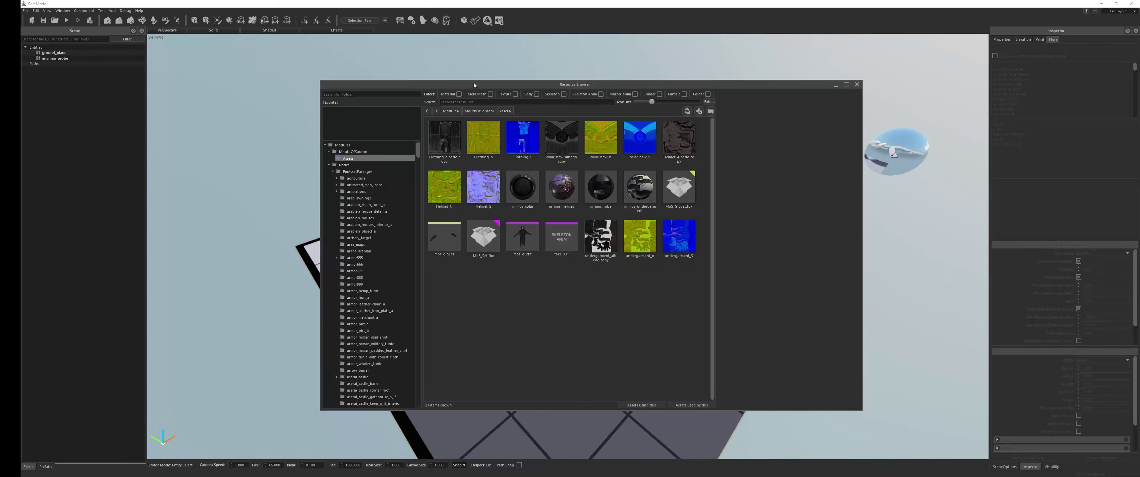
# Open the imported mos_gloves mesh in the Meta Mesh Editor and inspect both gloves from different angles
pyautogui.moveTo(474, 83); pyautogui.dragTo(434, 71)
pyautogui.click(406, 237)
pyautogui.doubleClick(406, 237)
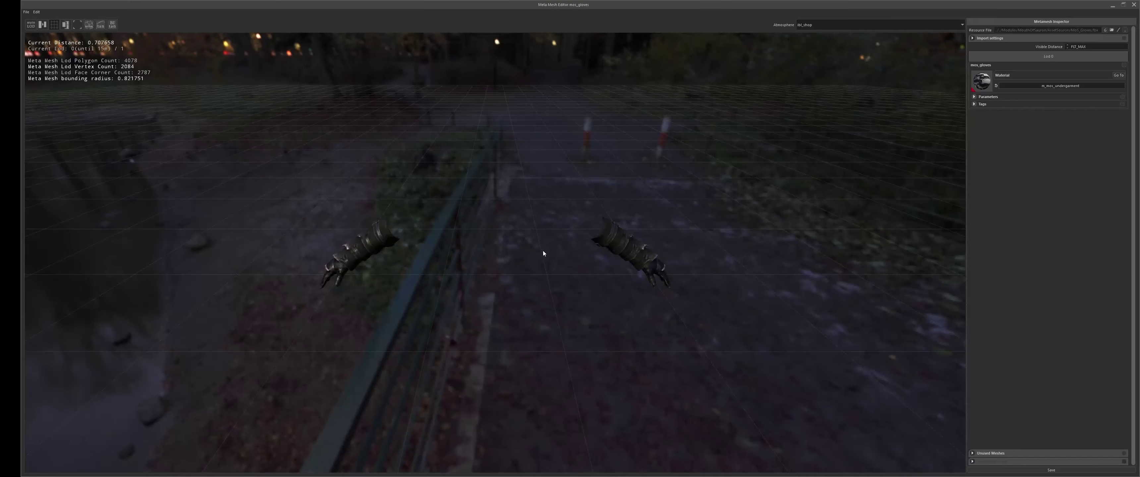
pyautogui.moveTo(543, 251); pyautogui.dragTo(534, 264, button='middle')
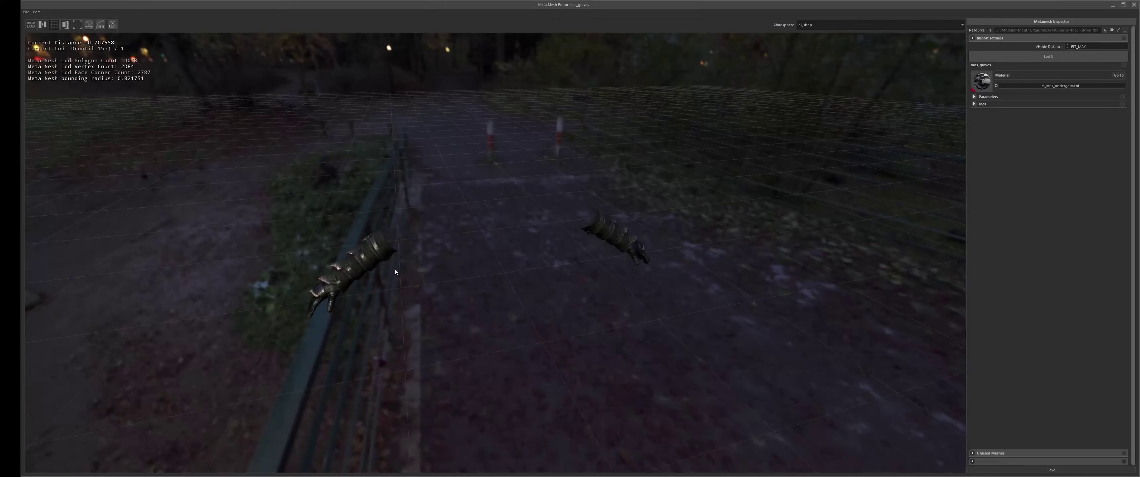
pyautogui.moveTo(396, 272); pyautogui.dragTo(522, 267)
# Check the Skinning option in the vertex layout of the gloves' m_mos_undergarment material, and close the material and mesh editors
pyautogui.doubleClick(982, 82)
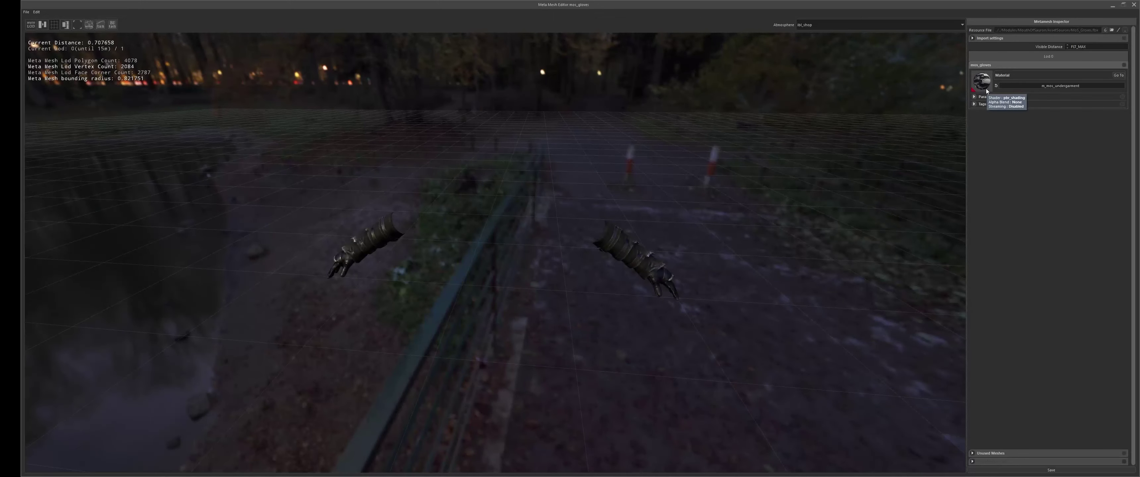
pyautogui.moveTo(568, 34)
pyautogui.mouseDown()
pyautogui.moveTo(557, 16)
pyautogui.moveTo(568, 21)
pyautogui.mouseUp()
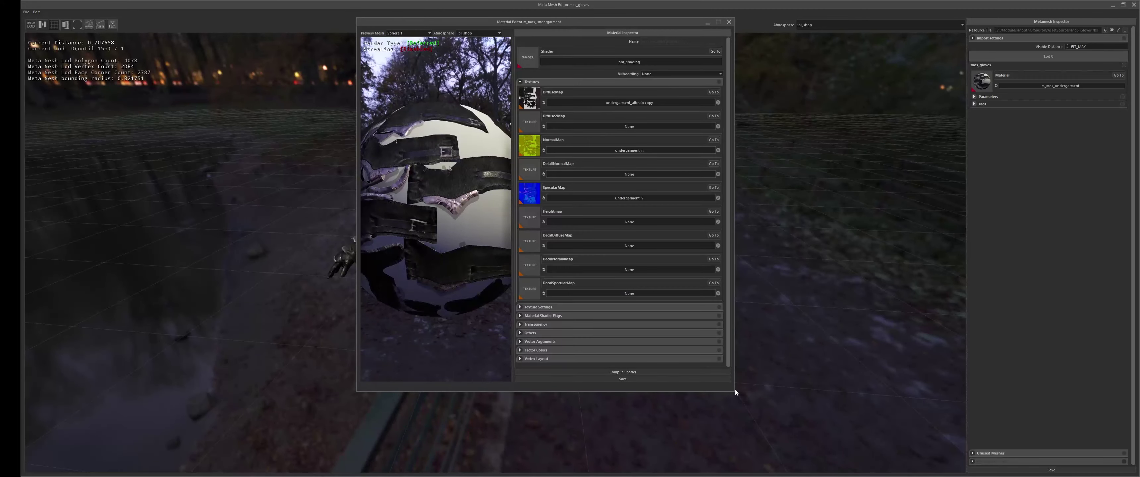
pyautogui.moveTo(734, 391); pyautogui.dragTo(849, 458)
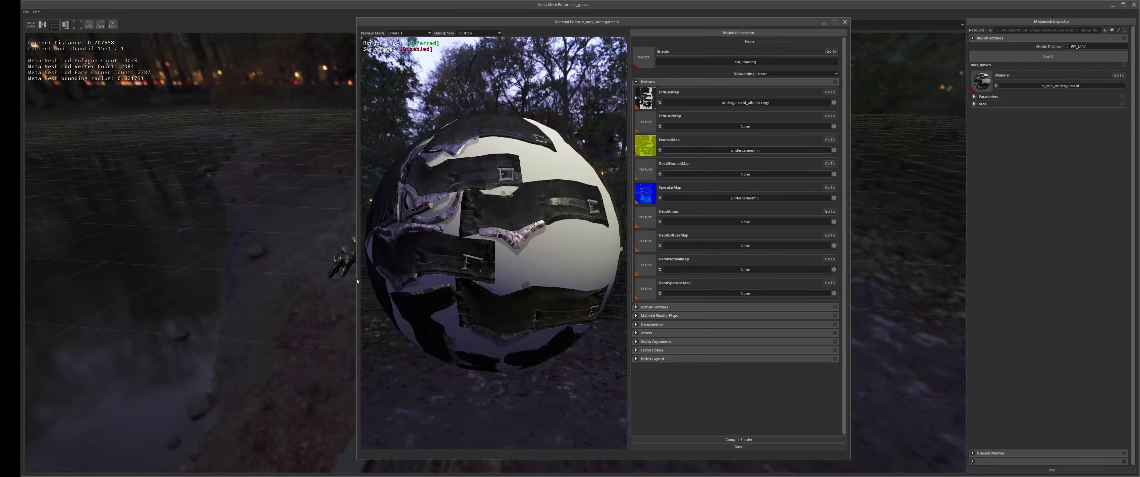
pyautogui.moveTo(356, 279); pyautogui.dragTo(262, 279)
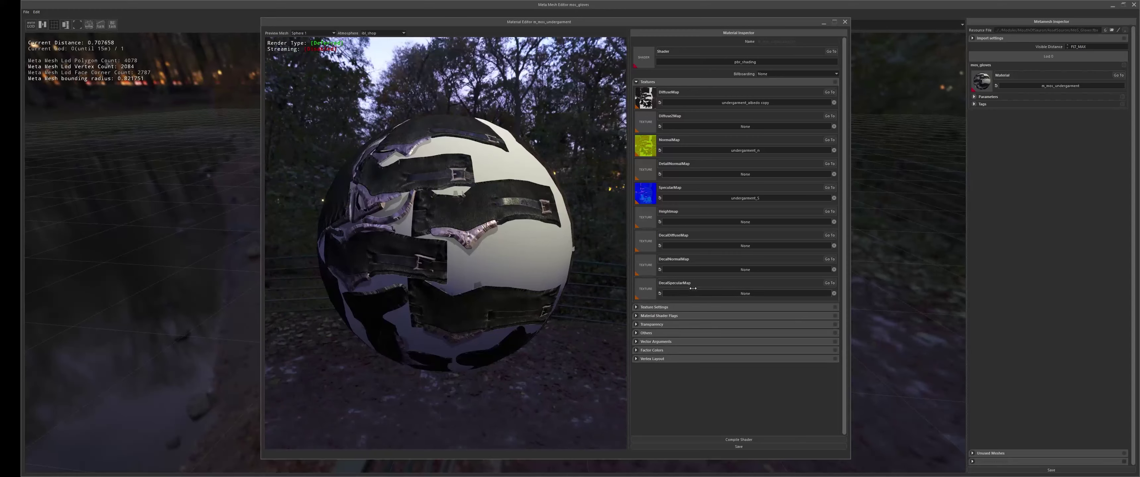
pyautogui.click(649, 359)
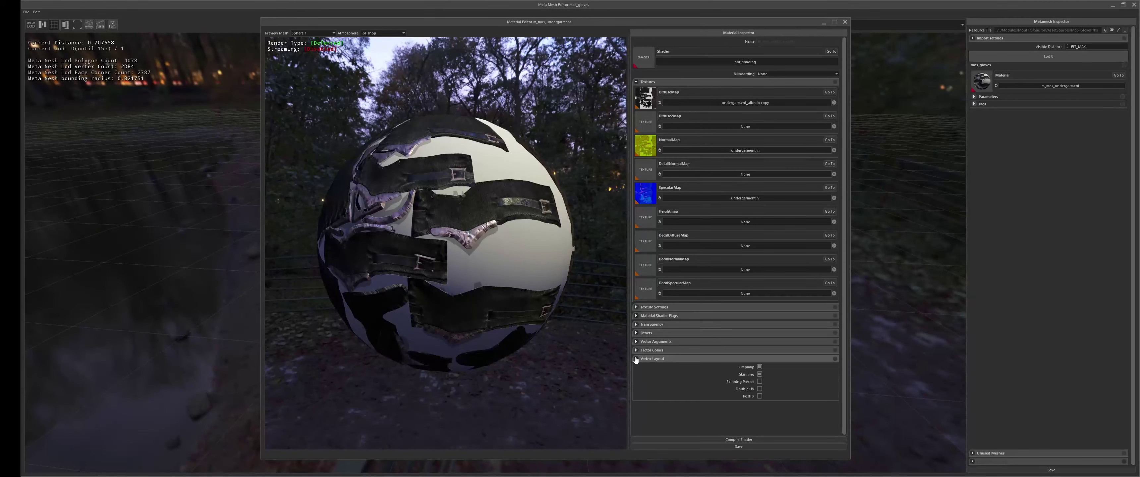
pyautogui.click(760, 374)
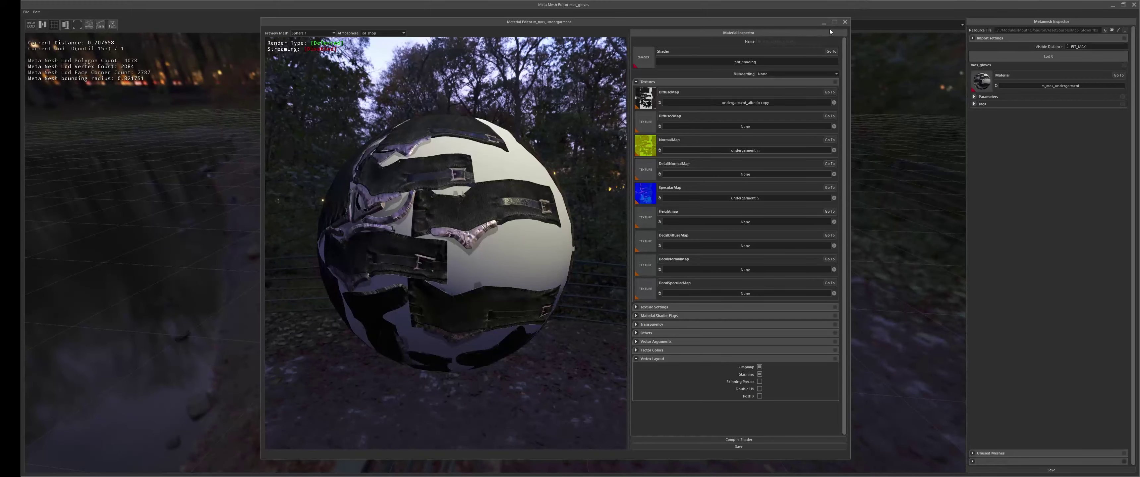
pyautogui.click(845, 22)
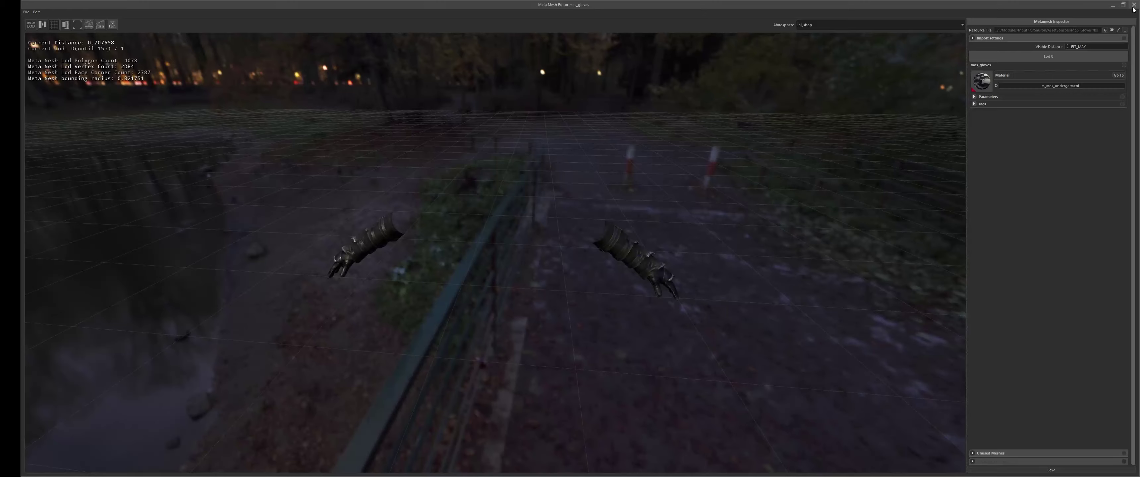
pyautogui.click(1132, 7)
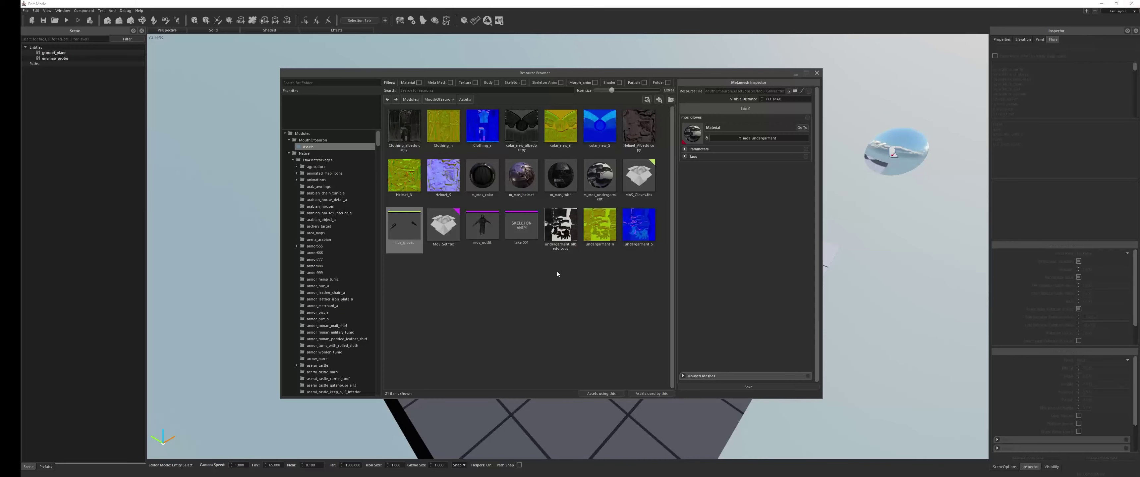
# Show the Model Viewer in place of the Resource Browser and enlarge its window
pyautogui.click(247, 59)
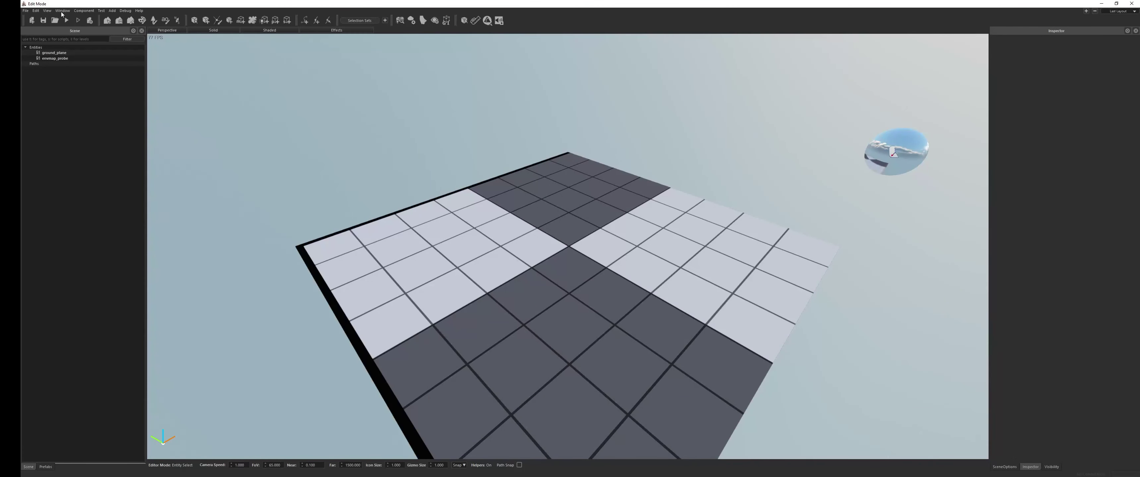
pyautogui.click(63, 12)
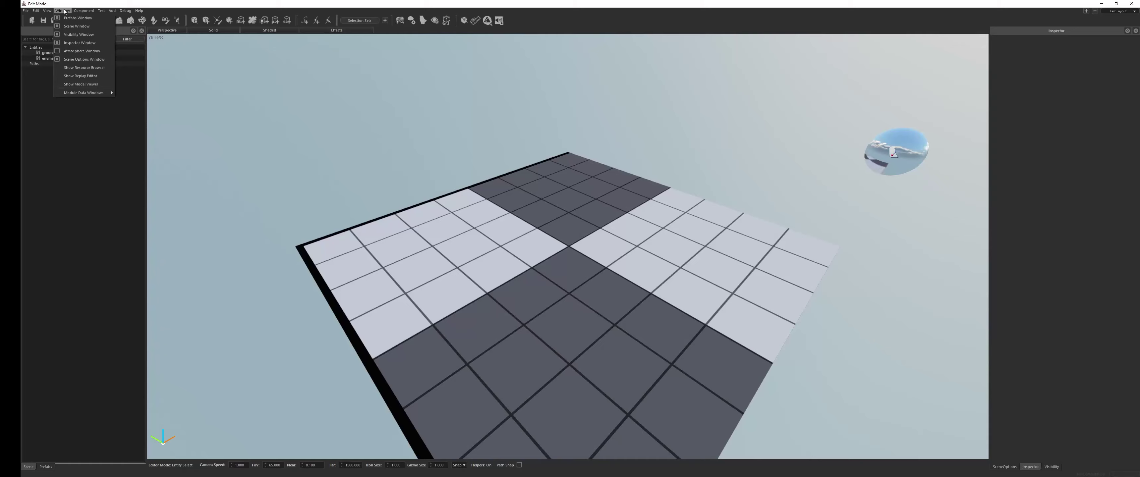
pyautogui.click(89, 85)
pyautogui.moveTo(158, 42); pyautogui.dragTo(370, 0)
pyautogui.moveTo(730, 220); pyautogui.dragTo(979, 220)
pyautogui.moveTo(294, 167); pyautogui.dragTo(143, 177)
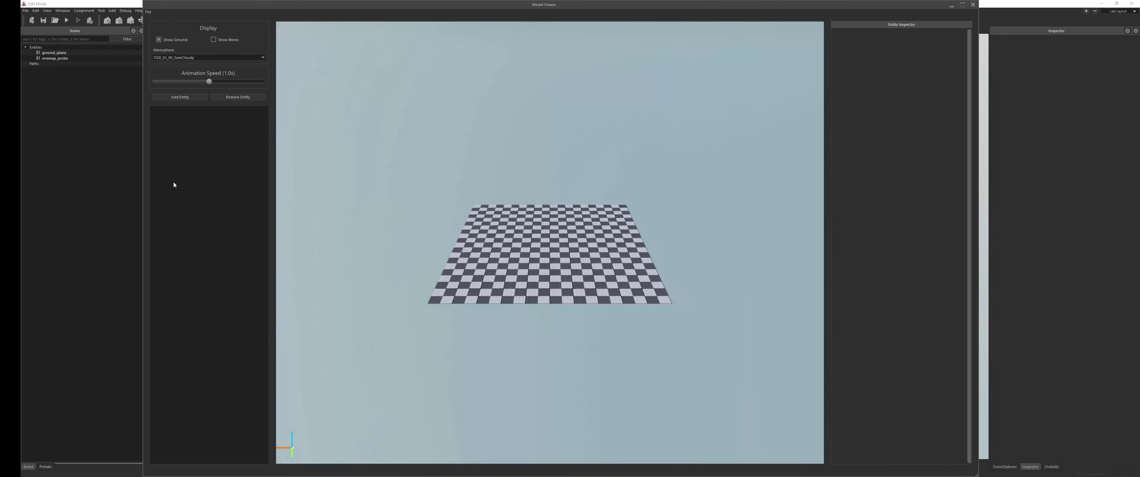
# Add a new entity with the Mesh preset to the Model Viewer scene
pyautogui.moveTo(513, 234); pyautogui.dragTo(540, 244, button='middle')
pyautogui.scroll(2, 540, 244)
pyautogui.scroll(3, 540, 244)
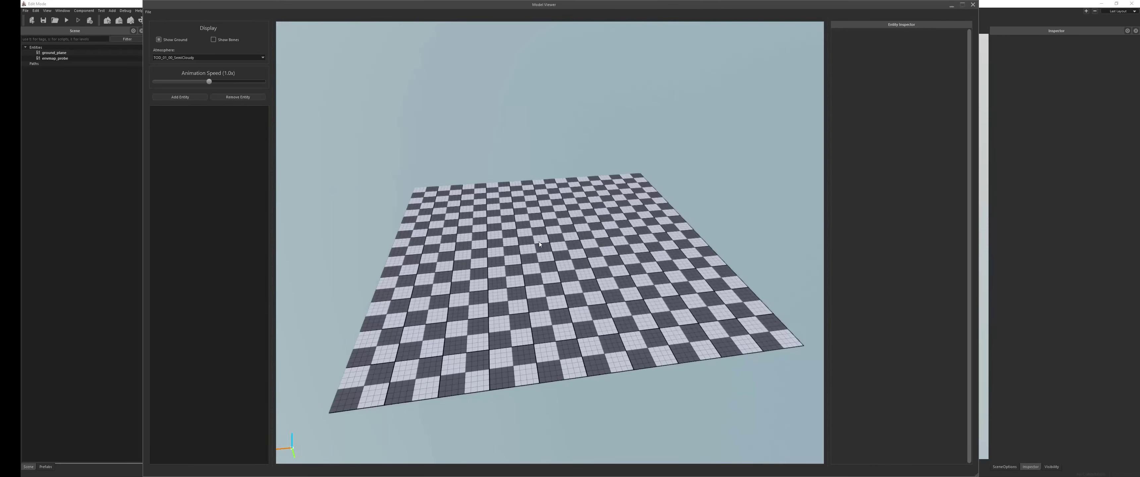
pyautogui.scroll(3, 539, 244)
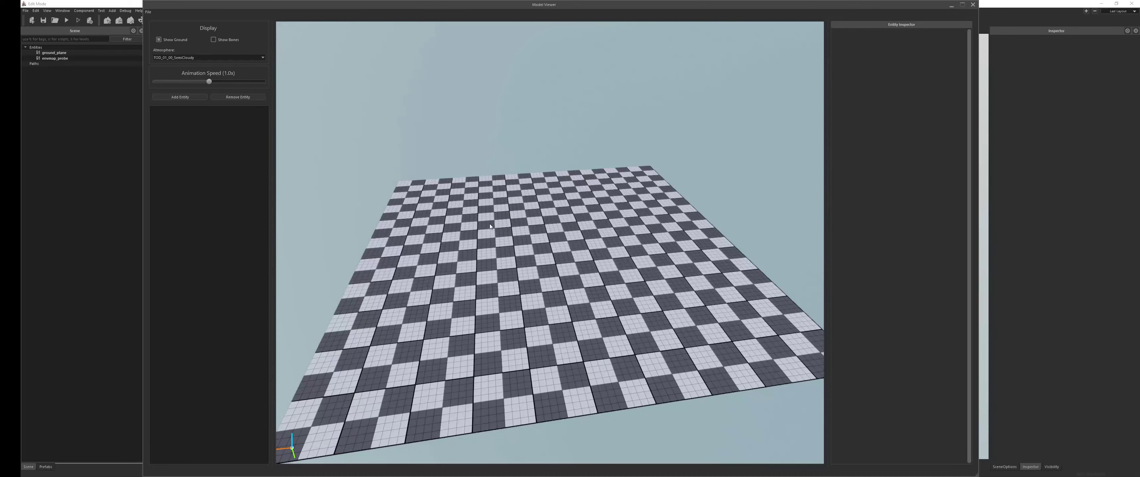
pyautogui.click(180, 97)
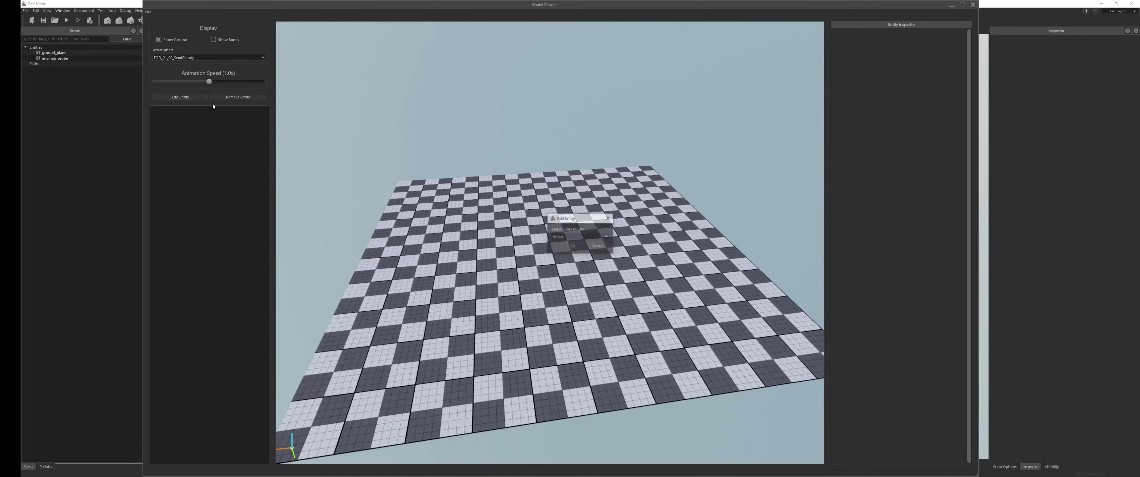
pyautogui.click(572, 237)
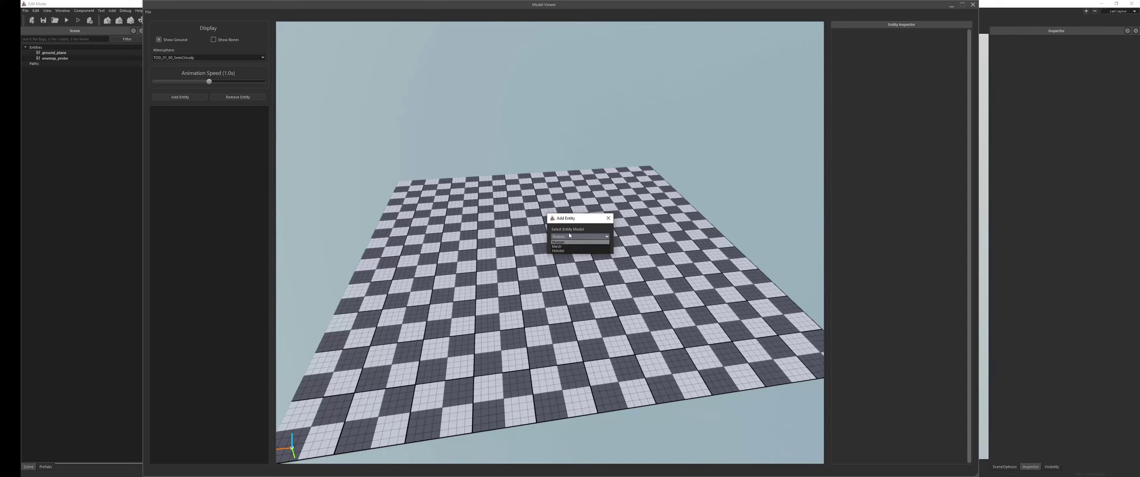
pyautogui.click(564, 246)
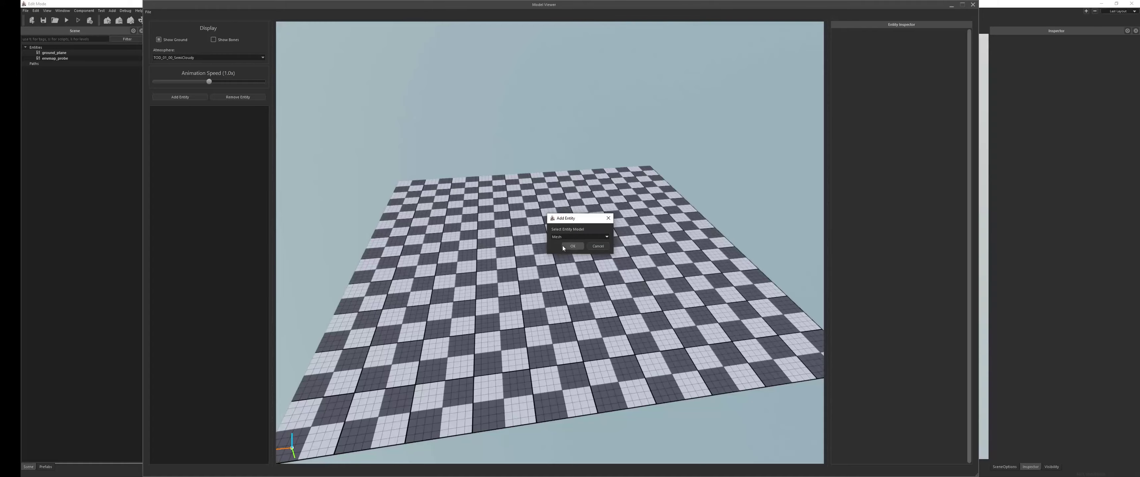
pyautogui.click(565, 246)
pyautogui.scroll(5, 597, 203)
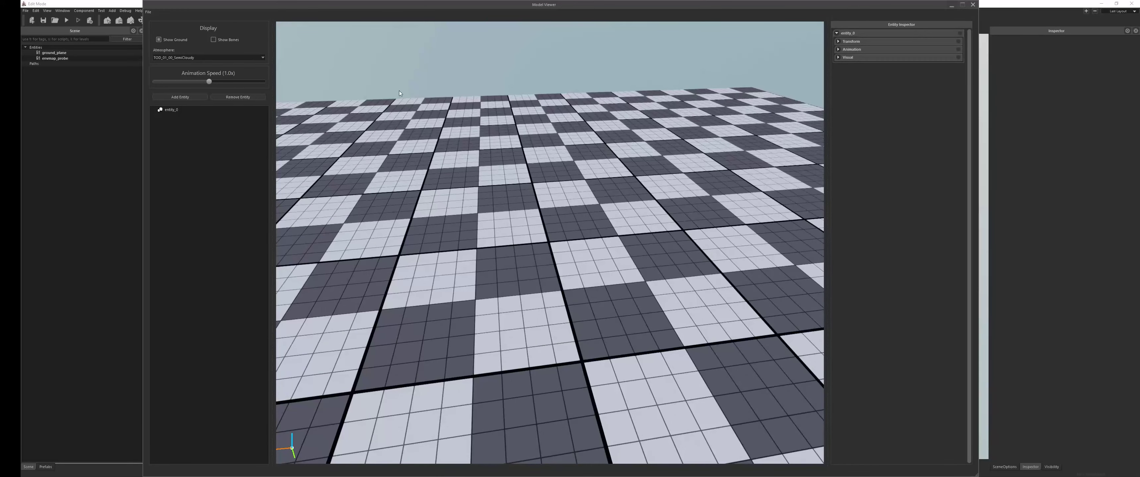
# Search the meshes for "glove", assign mos_gloves as the entity's visual mesh, and inspect one glove up close
pyautogui.click(840, 58)
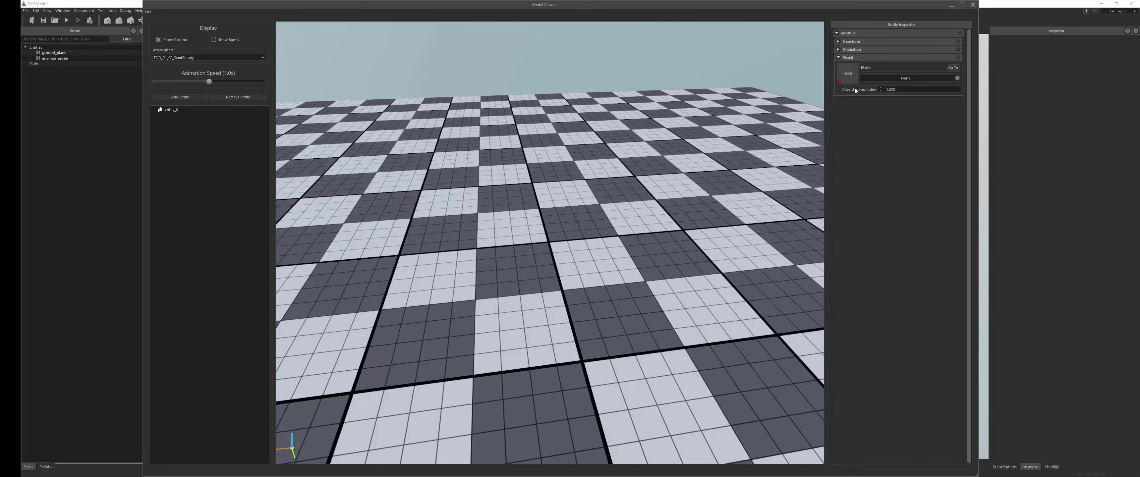
pyautogui.click(907, 79)
pyautogui.write('glove')
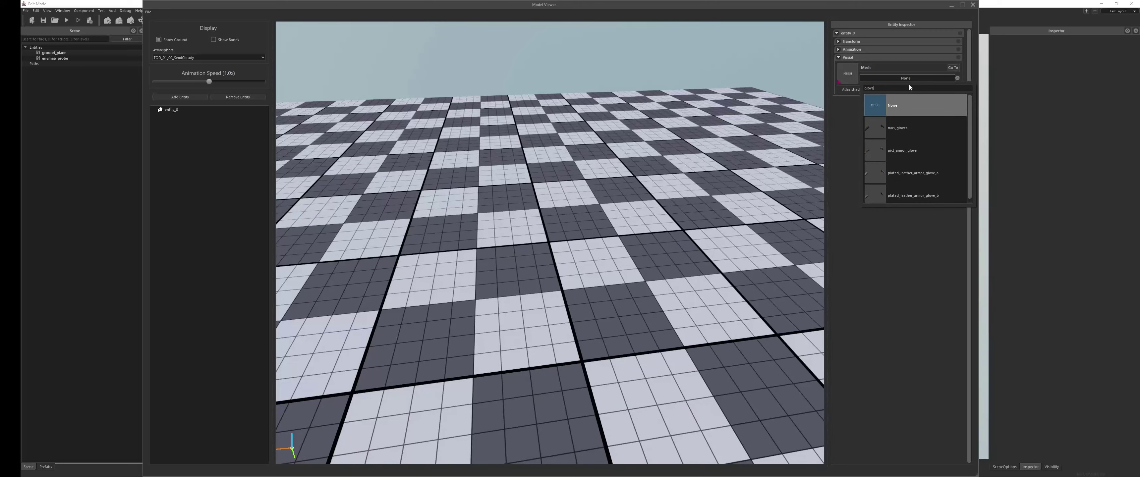
pyautogui.click(903, 130)
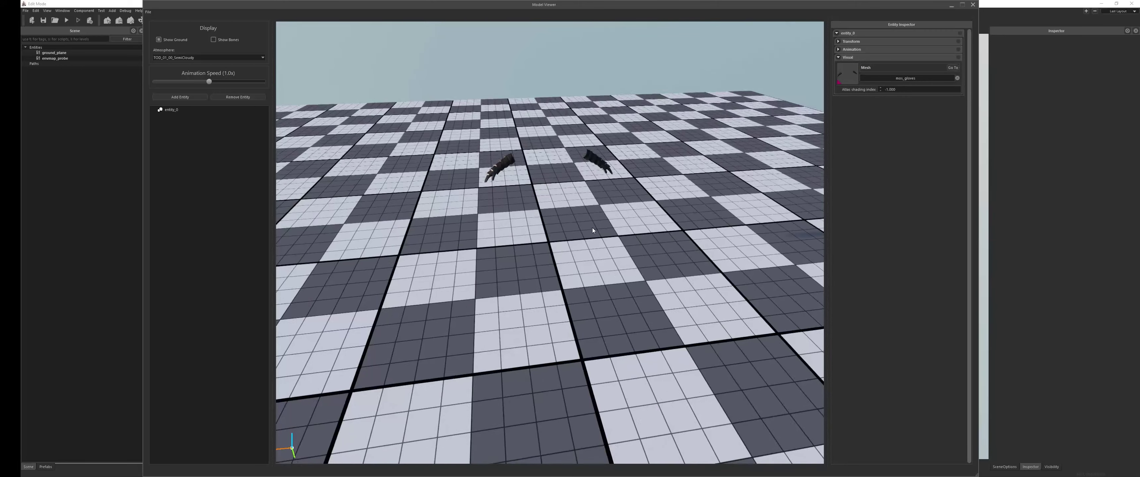
pyautogui.scroll(5, 572, 219)
pyautogui.moveTo(572, 219); pyautogui.dragTo(626, 226, button='middle')
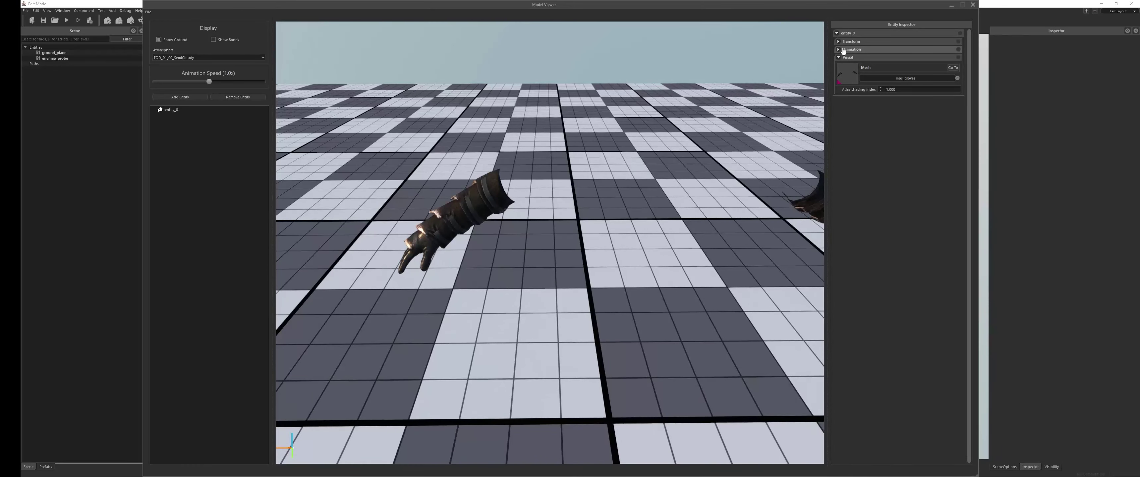
# Enable the Morph Target in the glove entity's animation settings and bring one glove into closer view
pyautogui.click(839, 49)
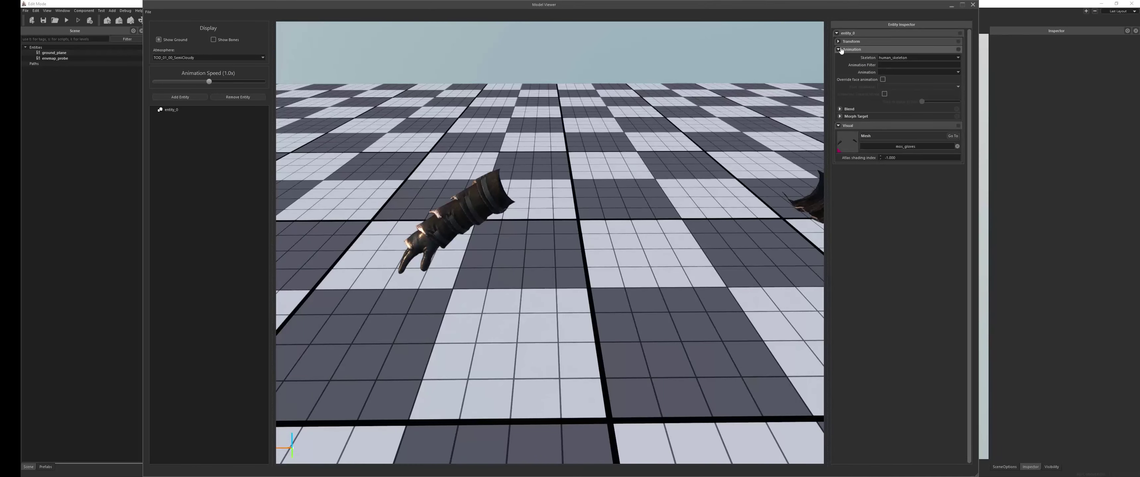
pyautogui.click(840, 117)
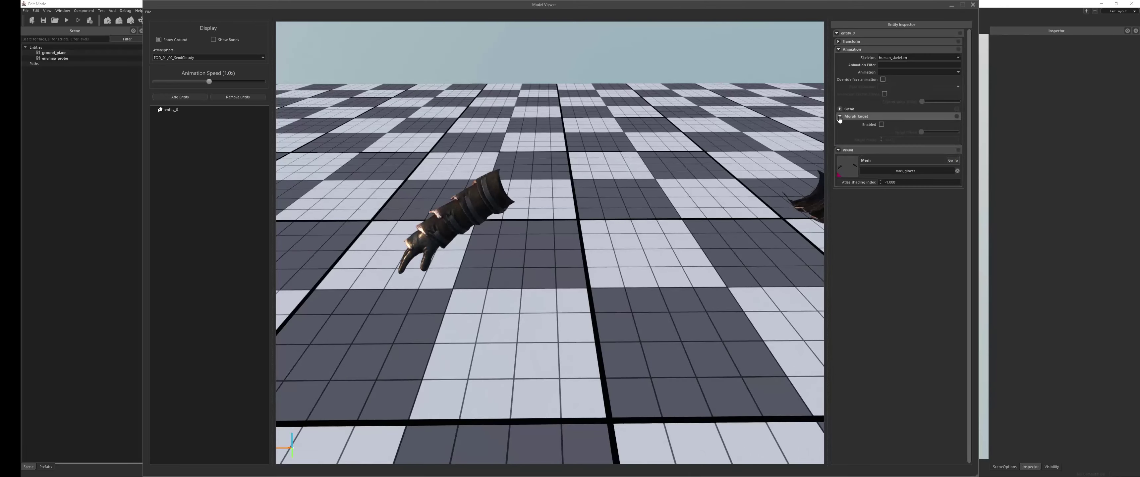
pyautogui.click(882, 125)
pyautogui.moveTo(566, 173); pyautogui.dragTo(665, 163)
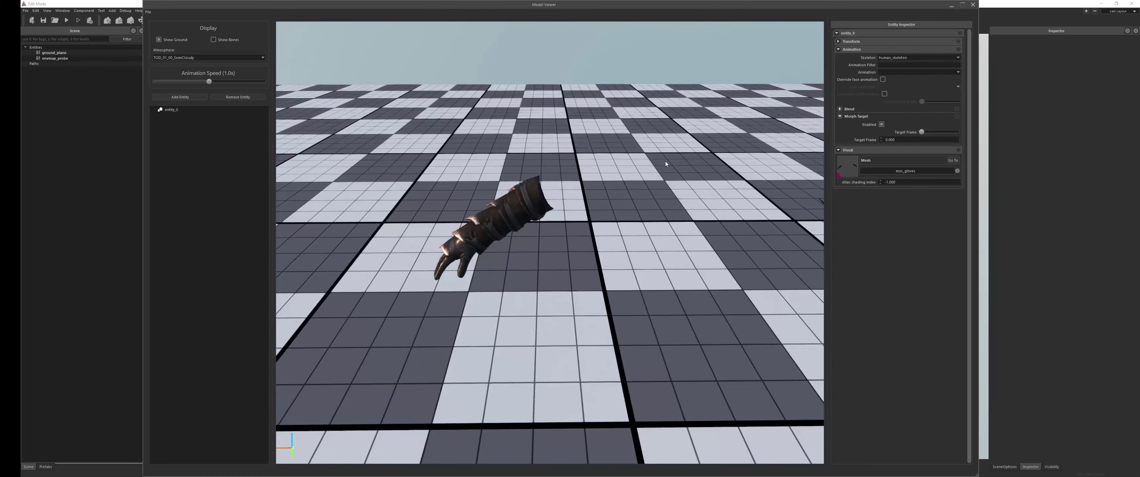
# Step the morph's Target Frame upward one frame at a time and inspect the finger poses on both gloves
pyautogui.click(882, 140)
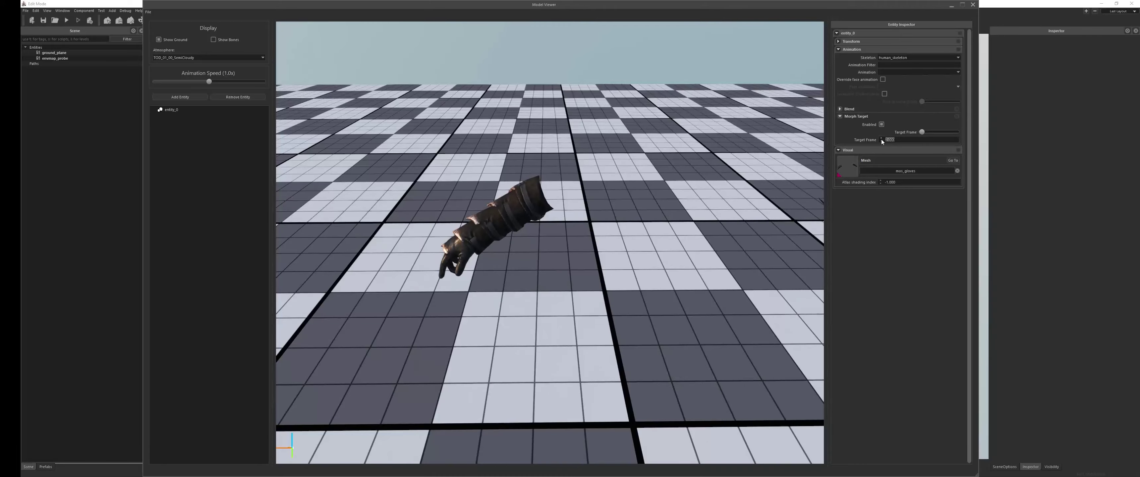
pyautogui.click(881, 139)
pyautogui.moveTo(792, 195); pyautogui.dragTo(722, 198, button='middle')
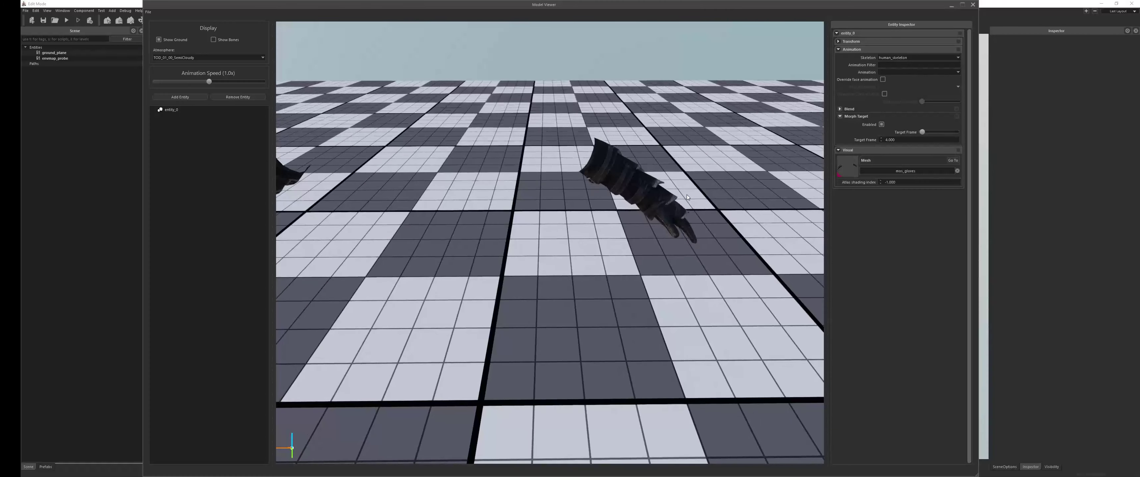
pyautogui.scroll(-3, 642, 204)
pyautogui.moveTo(642, 205); pyautogui.dragTo(676, 214, button='middle')
pyautogui.click(880, 139)
pyautogui.click(881, 138)
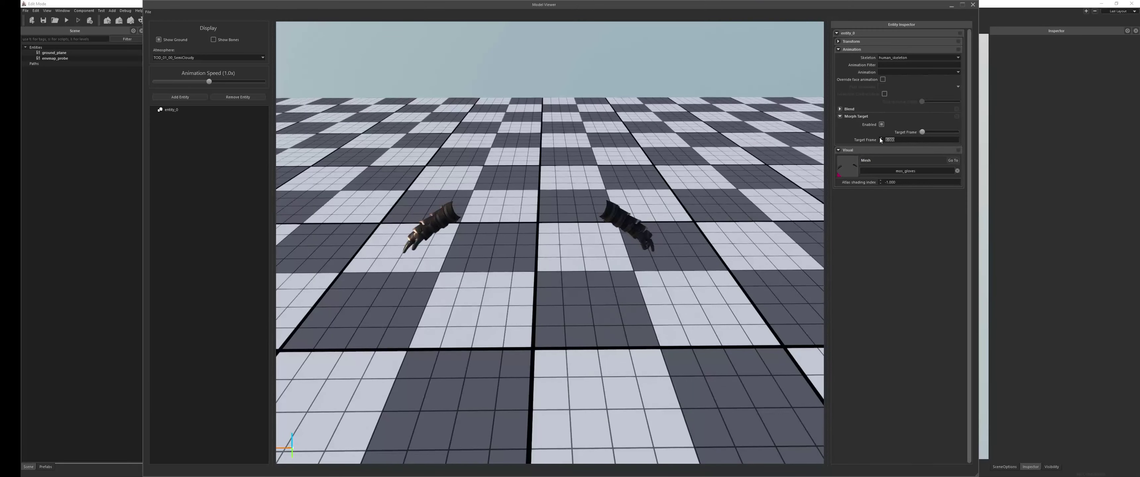
pyautogui.click(880, 138)
pyautogui.click(880, 139)
# Bring the Target Frame back to the start of its range and step through the morph frames again
pyautogui.moveTo(924, 133)
pyautogui.mouseDown()
pyautogui.moveTo(961, 133)
pyautogui.moveTo(912, 133)
pyautogui.mouseUp()
pyautogui.click(882, 140)
pyautogui.click(882, 139)
pyautogui.click(882, 139)
pyautogui.click(881, 138)
pyautogui.click(881, 138)
pyautogui.click(881, 139)
pyautogui.click(882, 138)
# Preview morph target frame 14, set the Target Frame to 12, and disable the Morph Target
pyautogui.write('14')
pyautogui.press('Return')
pyautogui.write('12')
pyautogui.press('Return')
pyautogui.click(882, 125)
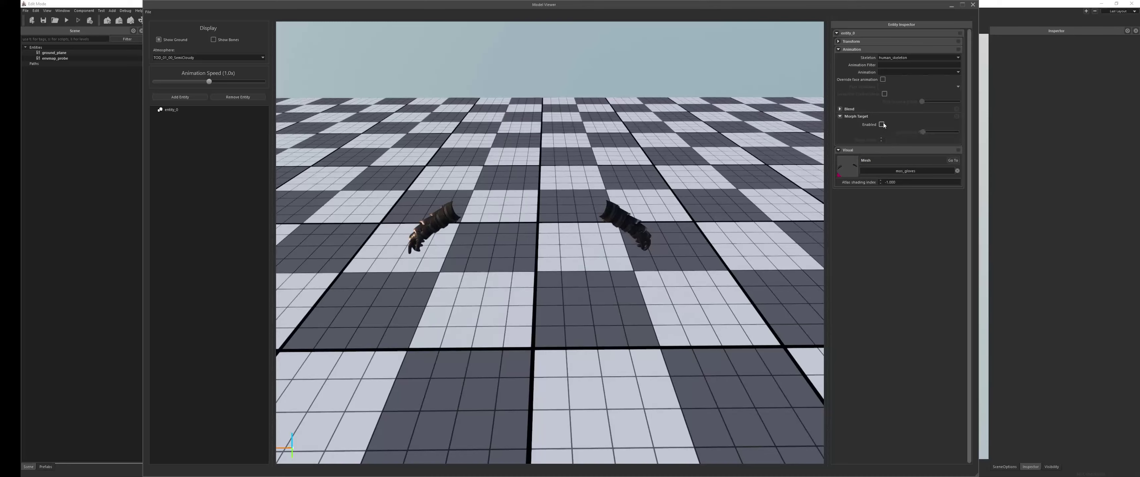
# Assign a skeleton animation to the glove entity and advance its Control Value slightly to check how the gloves deform
pyautogui.click(889, 72)
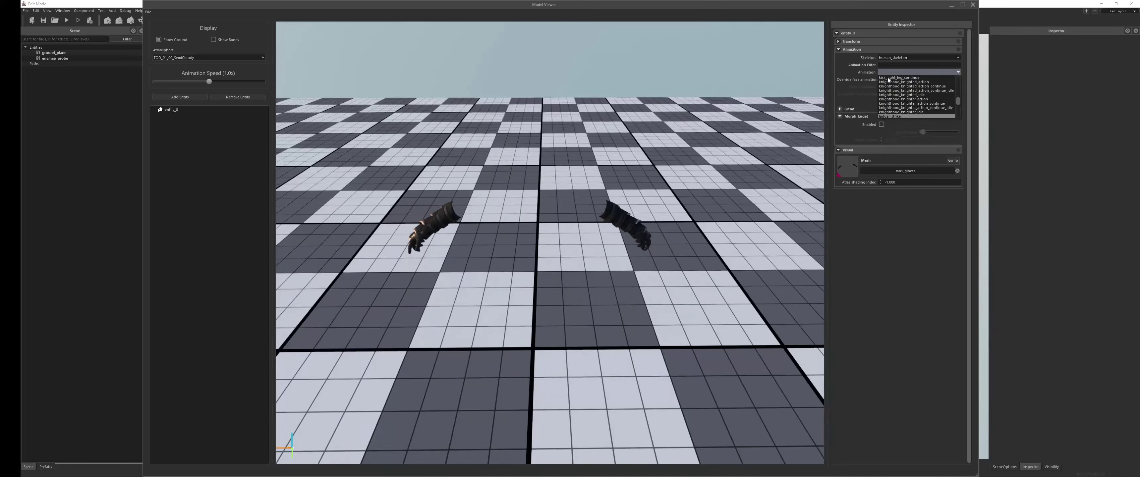
pyautogui.scroll(-2, 889, 102)
pyautogui.click(893, 117)
pyautogui.moveTo(500, 171); pyautogui.dragTo(564, 209, button='middle')
pyautogui.scroll(4, 545, 182)
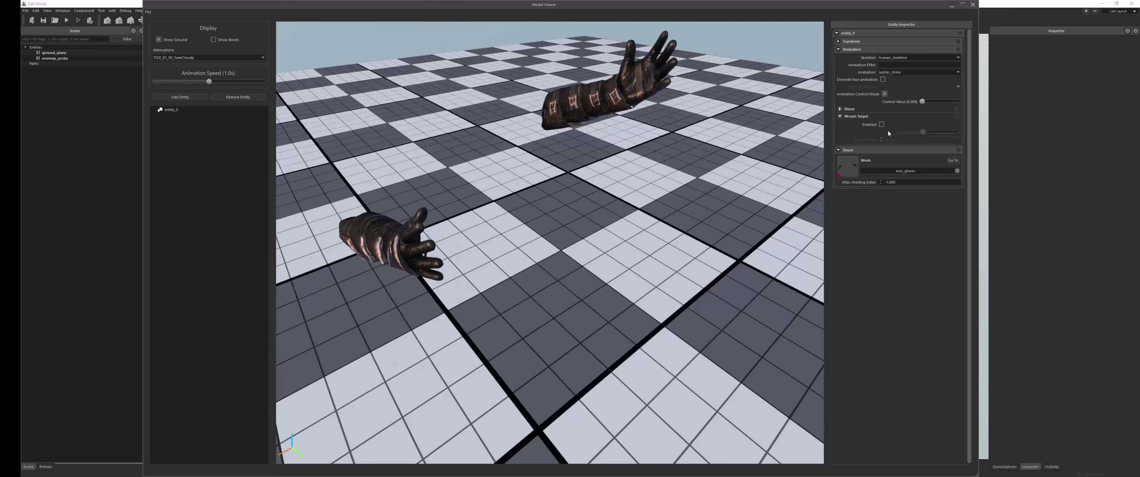
pyautogui.moveTo(923, 101); pyautogui.dragTo(927, 102)
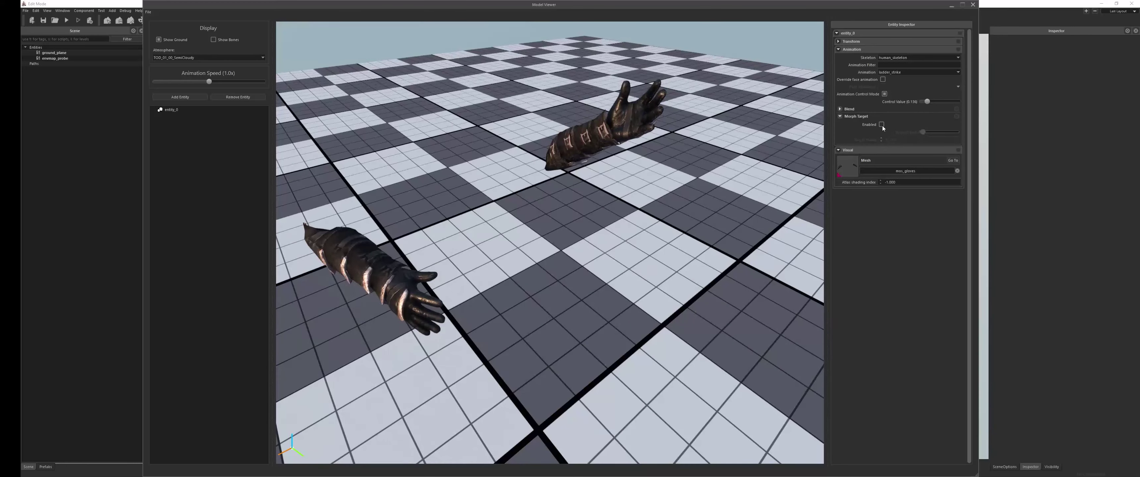
# Enable the Morph Target on the animated gloves and lower the Target Frame step by step to compare finger poses
pyautogui.click(882, 124)
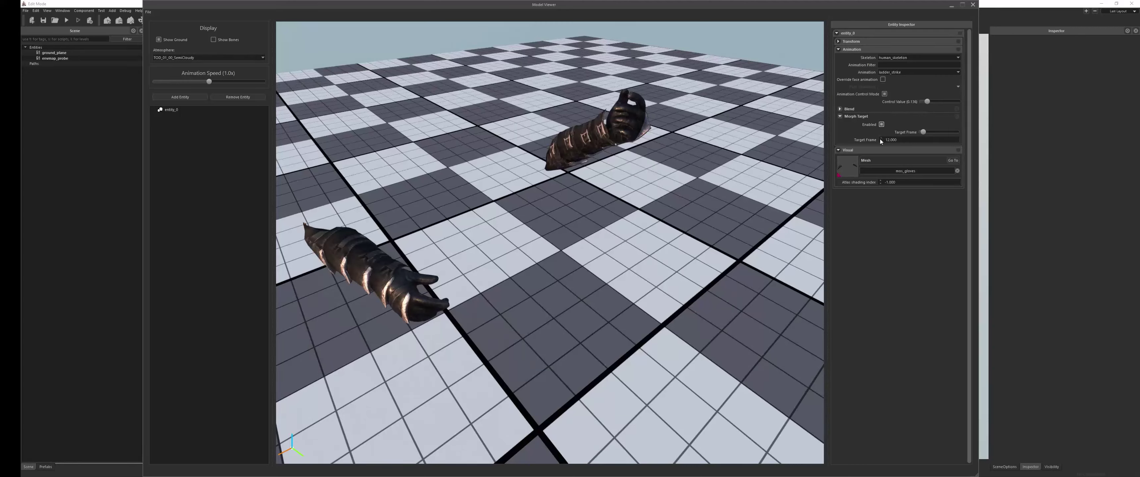
pyautogui.click(880, 141)
pyautogui.click(880, 142)
pyautogui.click(881, 141)
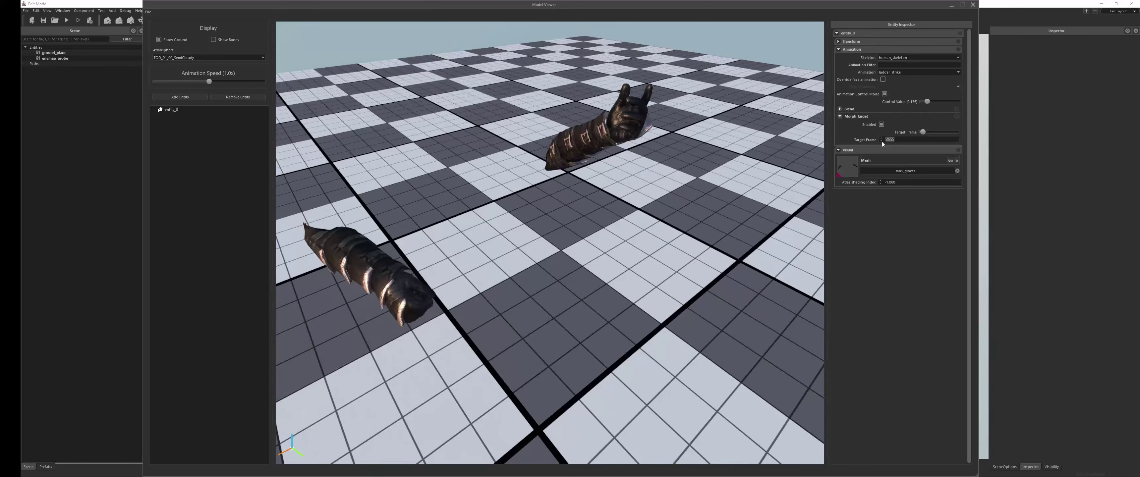
pyautogui.click(881, 142)
# Toggle Animation Control Mode off and on, scrub the Control Value further to inspect the morphed gloves, and close the Model Viewer
pyautogui.click(884, 95)
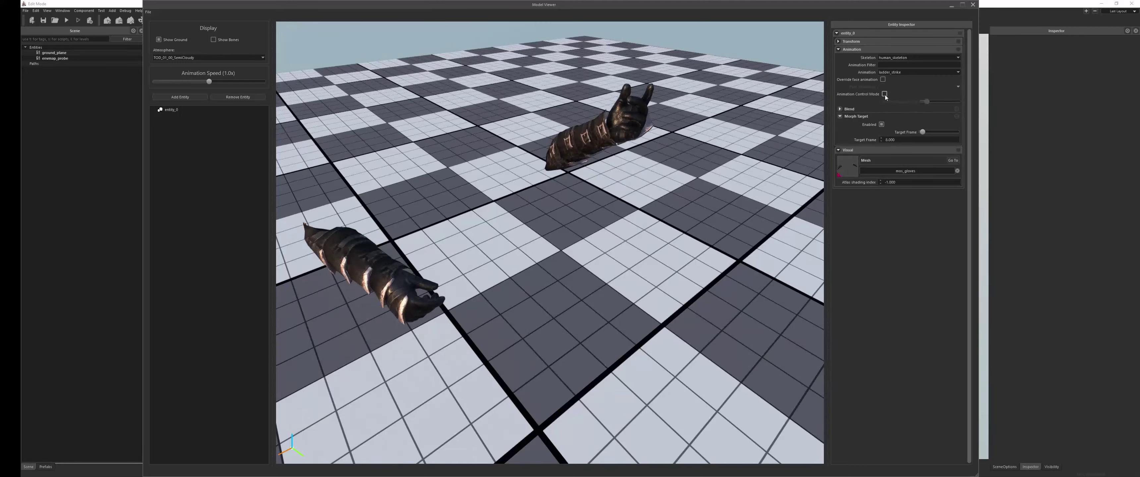
pyautogui.click(885, 94)
pyautogui.moveTo(927, 101); pyautogui.dragTo(943, 103)
pyautogui.moveTo(511, 210); pyautogui.dragTo(535, 241, button='middle')
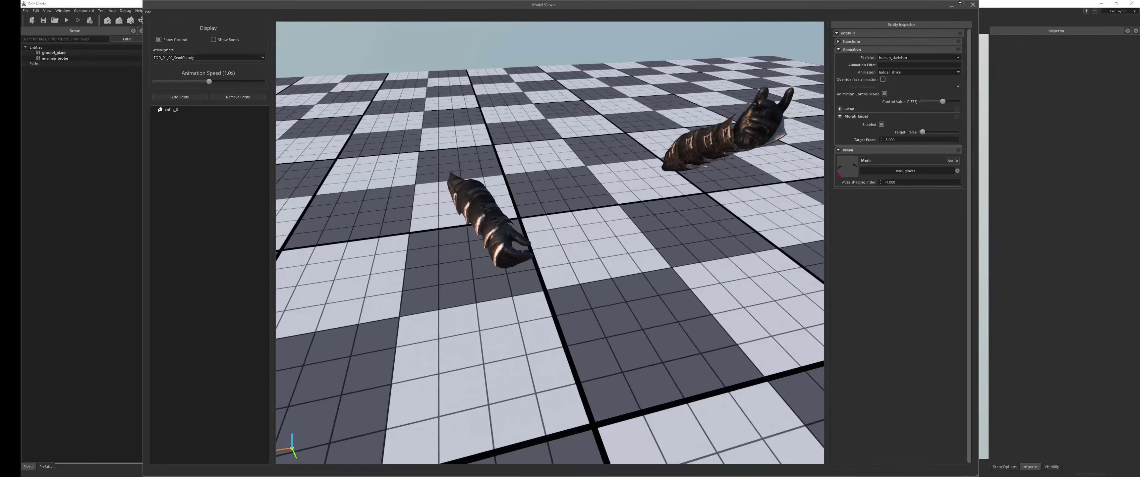
pyautogui.click(973, 5)
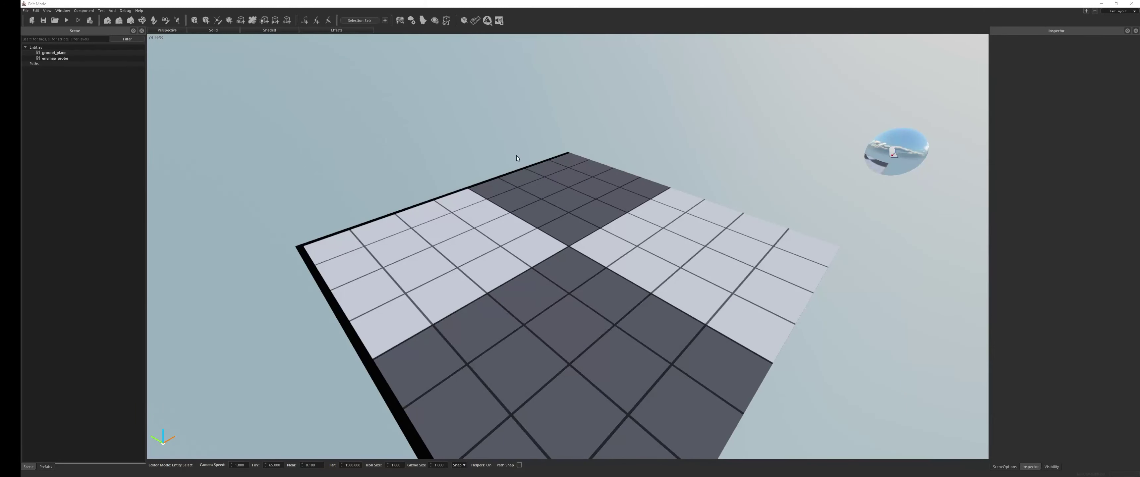
pyautogui.moveTo(516, 156); pyautogui.dragTo(532, 158, button='right')
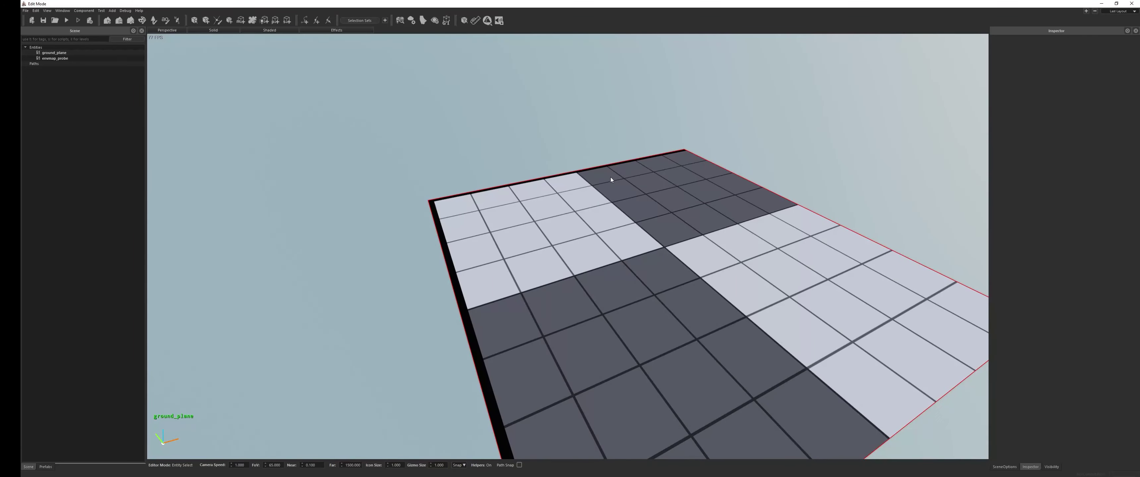
pyautogui.moveTo(611, 177); pyautogui.dragTo(488, 177, button='right')
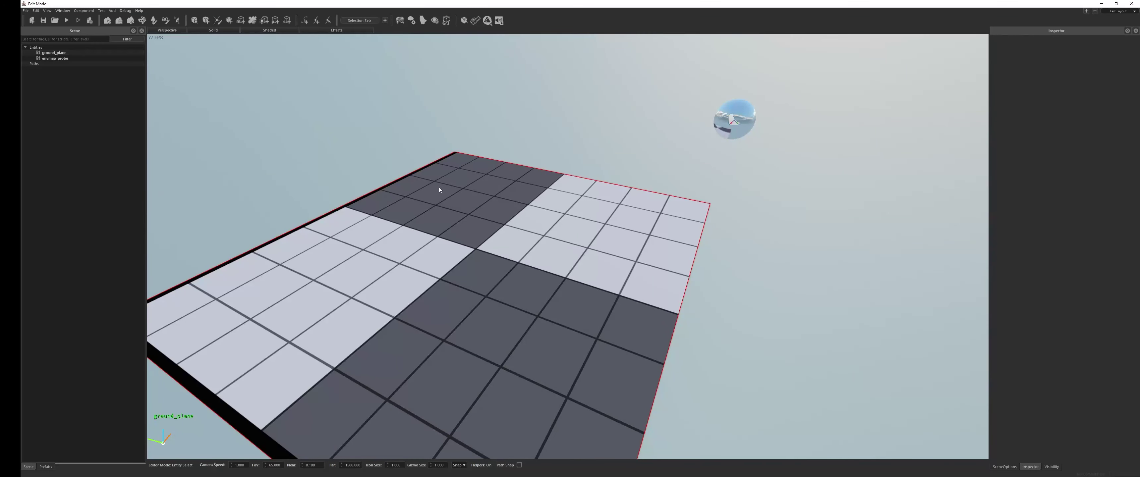